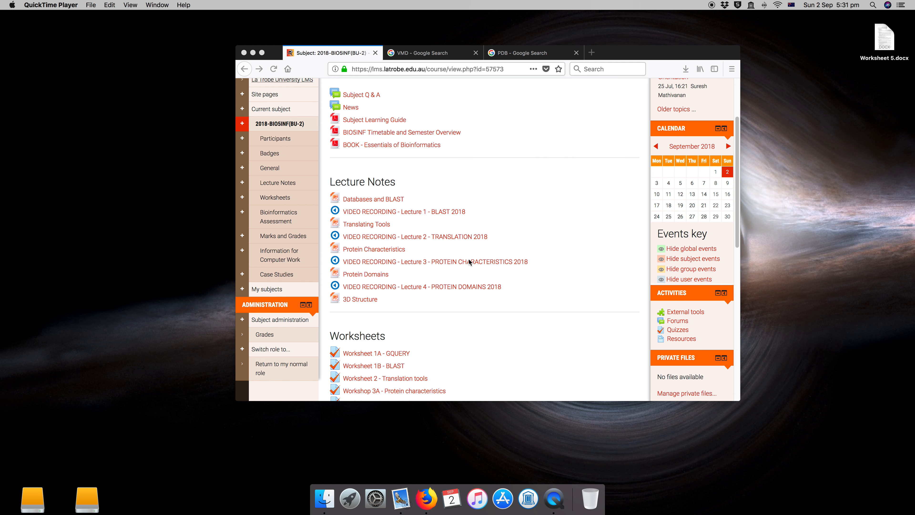
- Open the Visual Molecular Dynamics website from the VMD search results and view the available platform versions on its download page
scroll(468, 258, "down", 1)
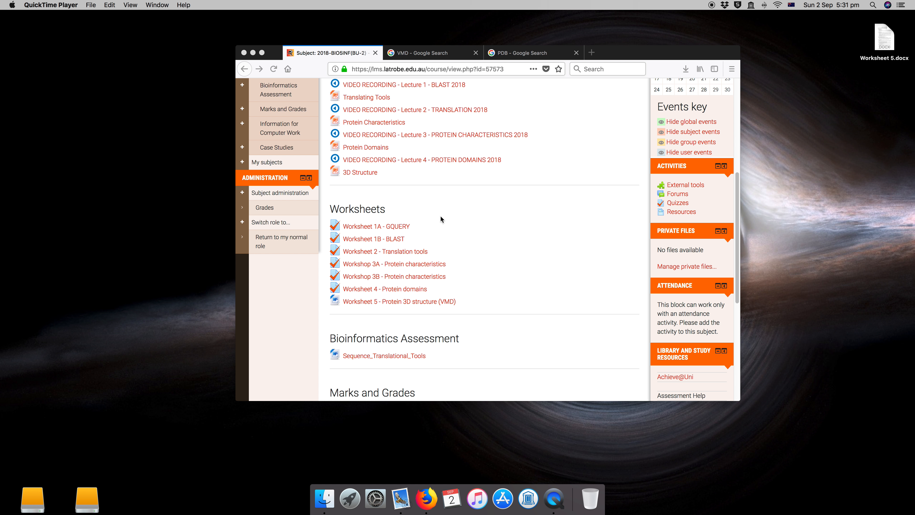
left_click(425, 52)
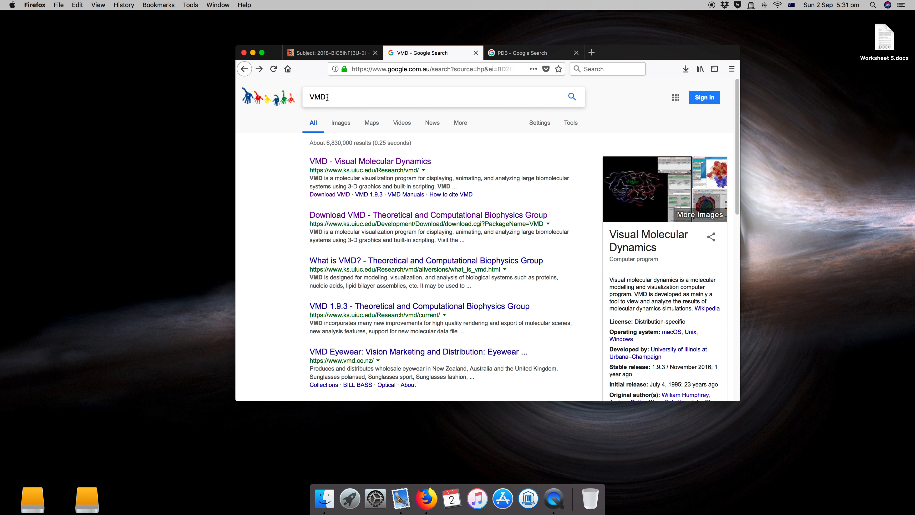
left_click(367, 165)
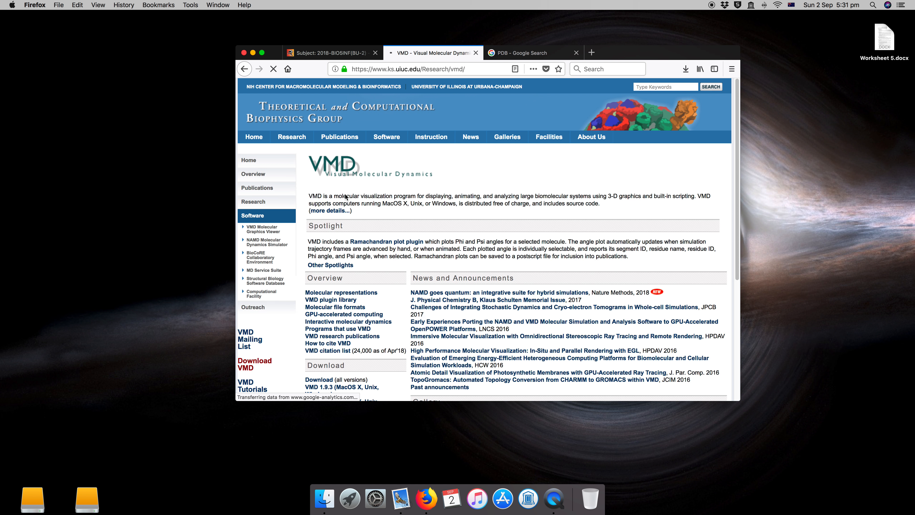
scroll(347, 199, "down", 2)
left_click(255, 342)
scroll(335, 206, "down", 2)
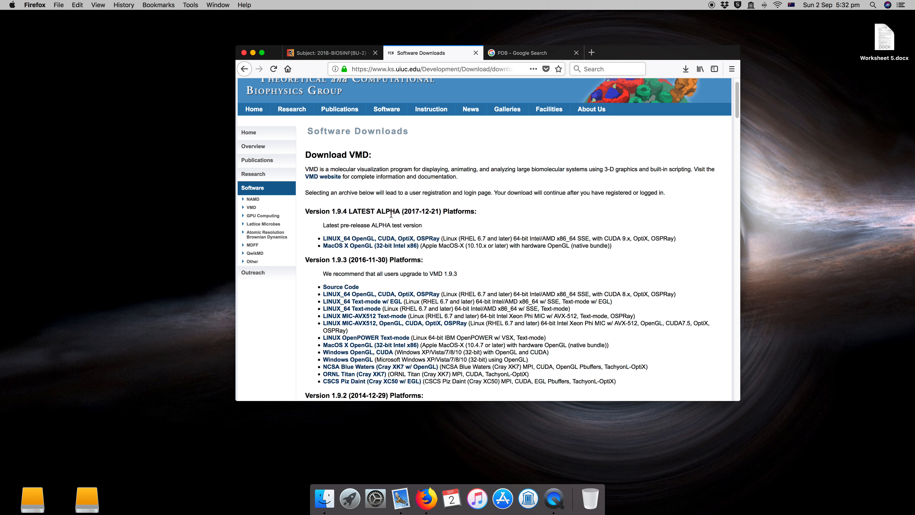
scroll(330, 244, "down", 1)
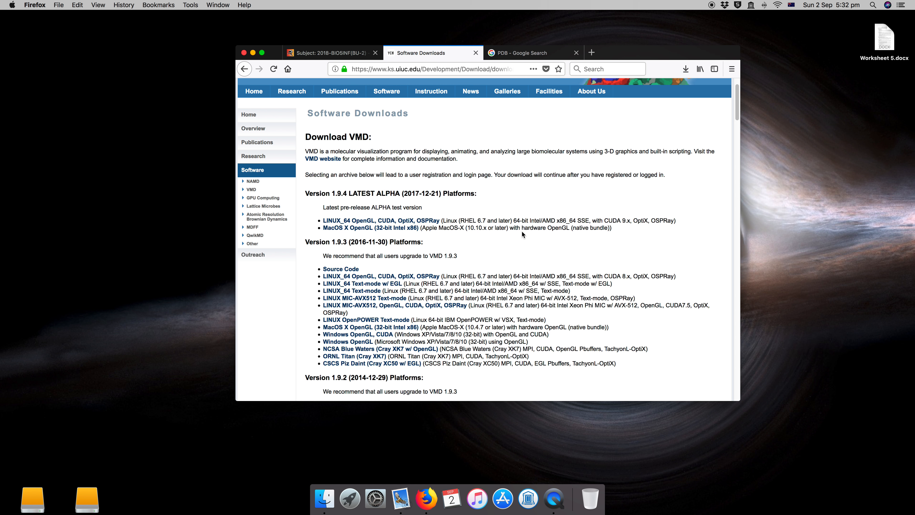
- Launch the installed VMD application
key("F4")
left_click(722, 57)
left_click(605, 82)
left_click(522, 255)
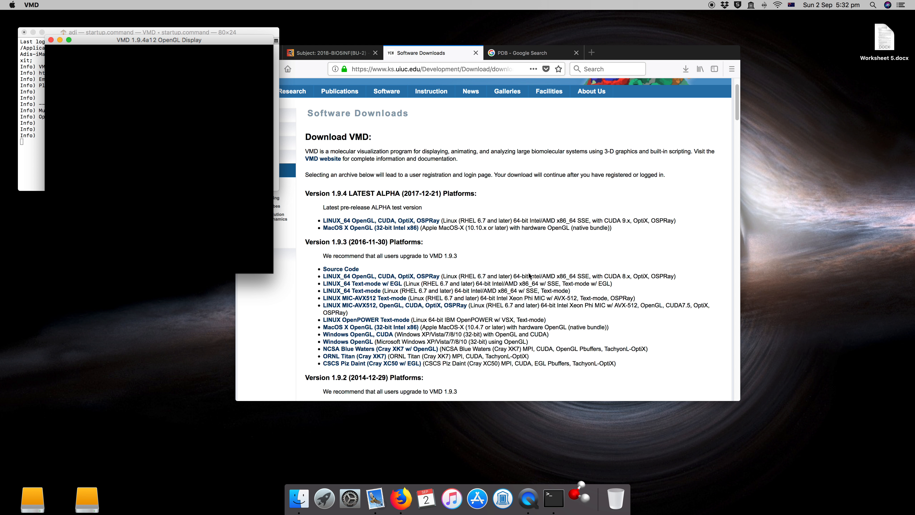
- Move the browser and OpenGL Display windows clear of VMD Main, and minimise the Terminal window
left_click_drag(680, 46, 816, 55)
left_click_drag(198, 44, 359, 46)
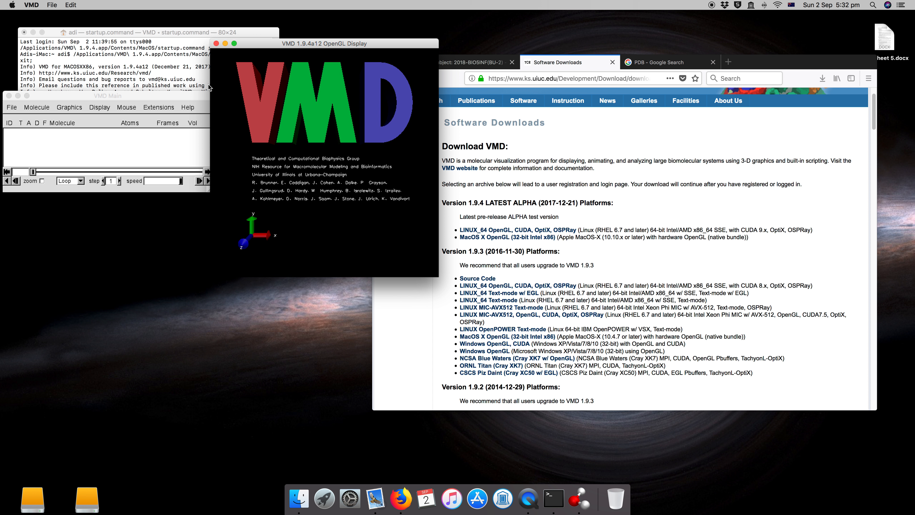
left_click(122, 95)
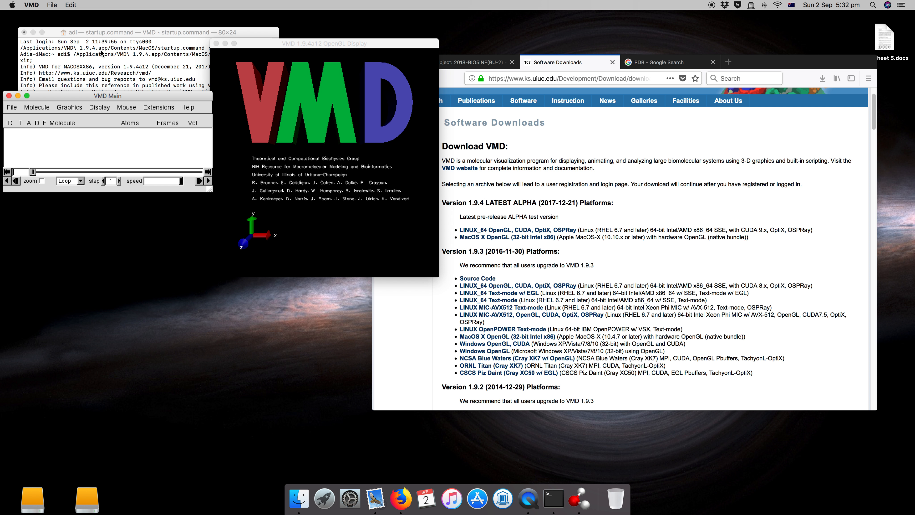
left_click(83, 36)
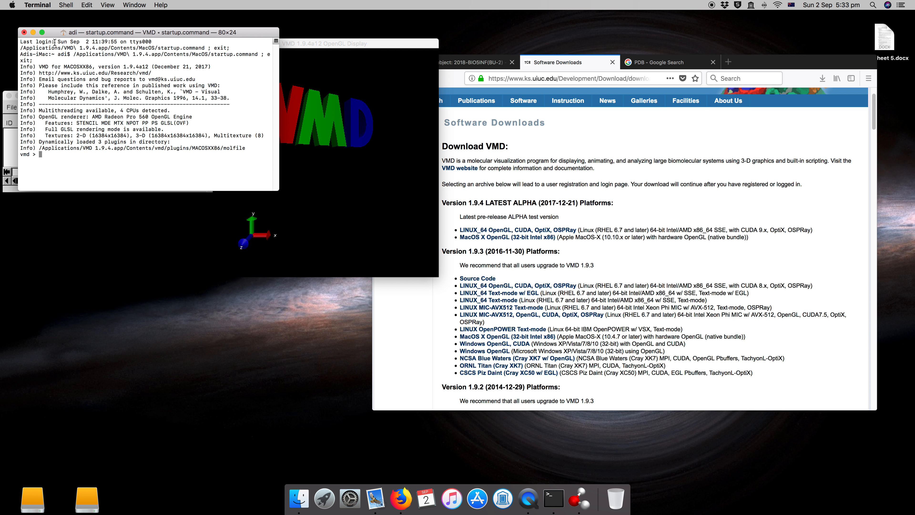
left_click(33, 33)
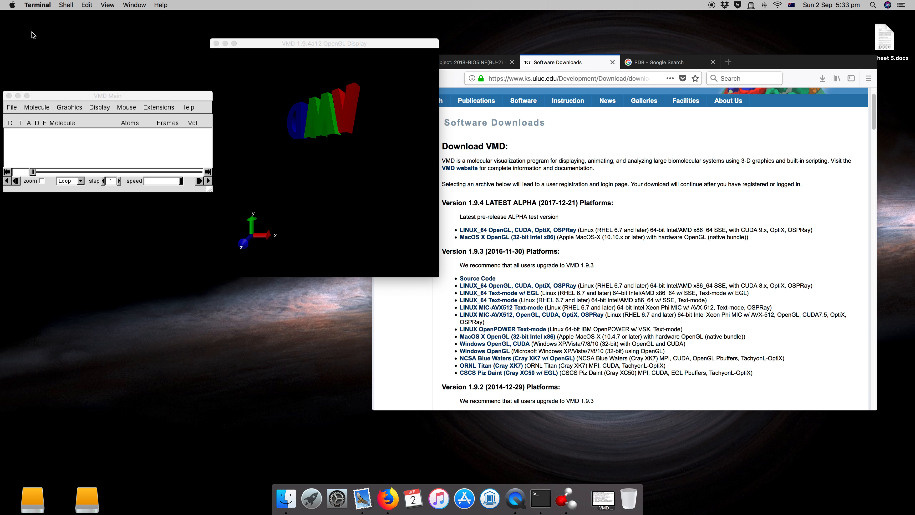
- Open Worksheet 5.docx from the desktop in Word and move its window clear of the VMD windows
left_click(880, 32)
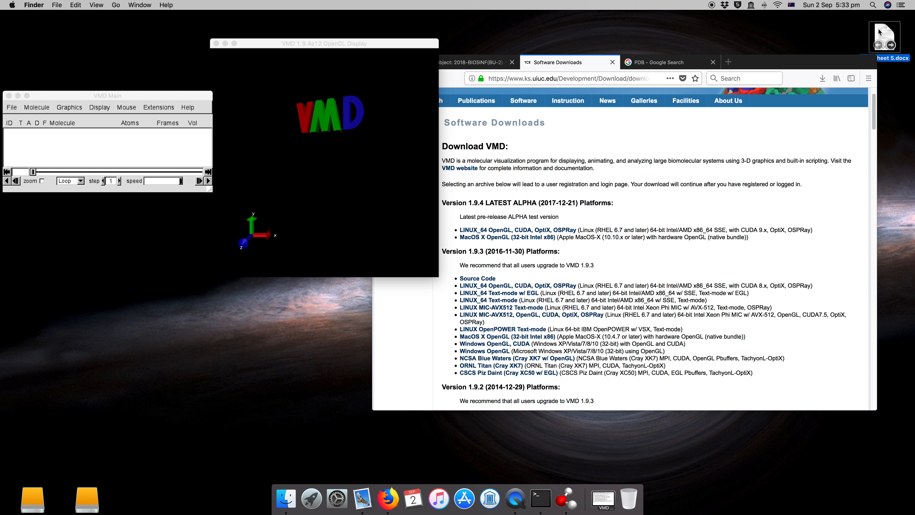
double_click(879, 32)
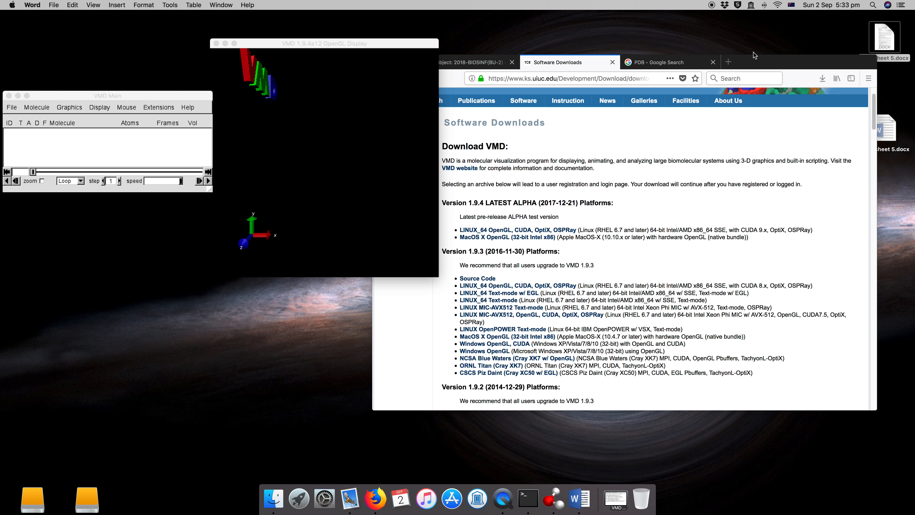
left_click(584, 501)
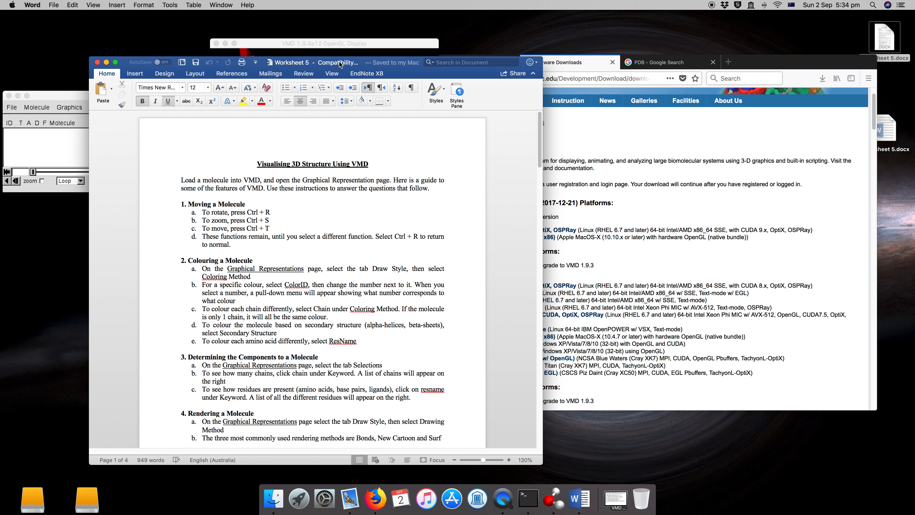
left_click_drag(340, 65, 679, 50)
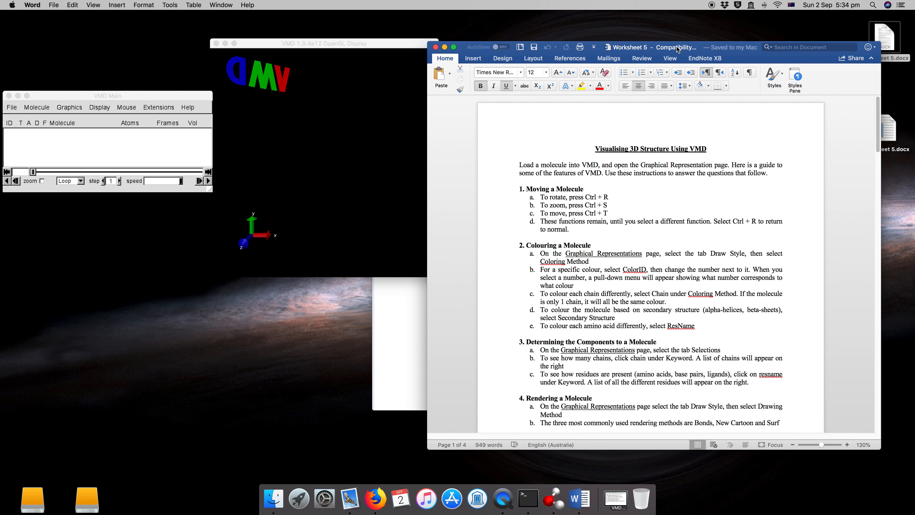
- Read through the worksheet to the Questions section and select the file code 1LYZ
scroll(636, 227, "down", 2)
scroll(637, 226, "down", 10)
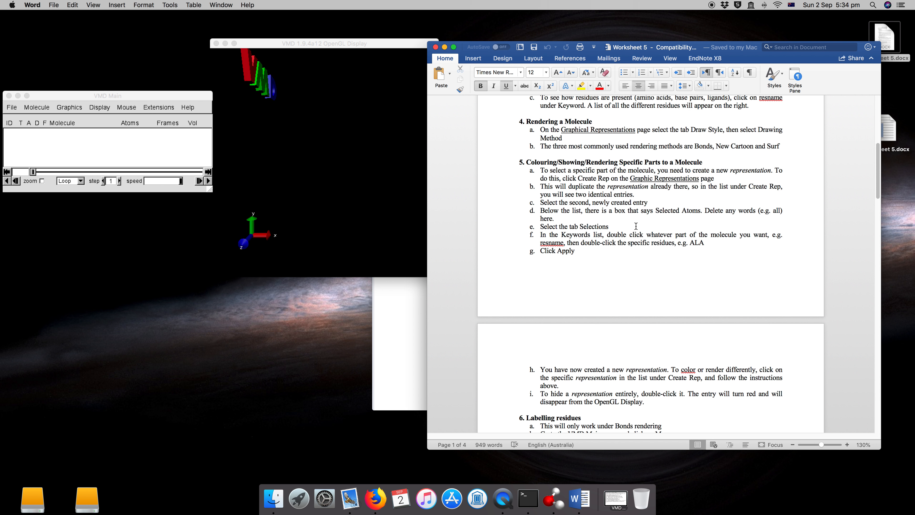
scroll(636, 226, "down", 12)
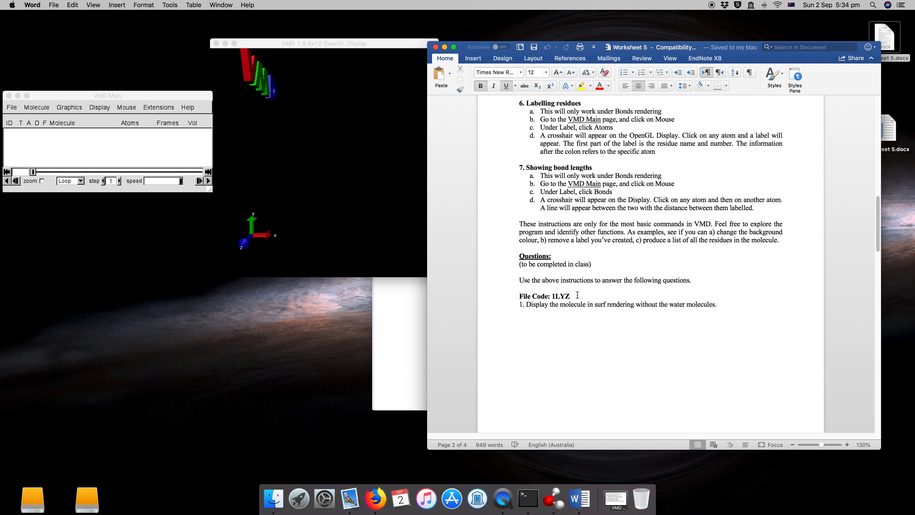
left_click_drag(572, 296, 553, 296)
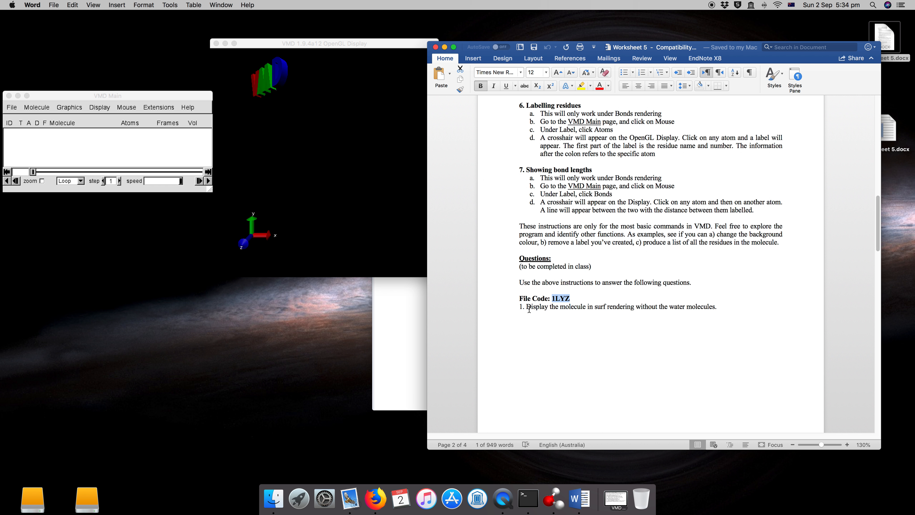
- Switch to Firefox and open the RCSB PDB homepage from the PDB search results
left_click(413, 328)
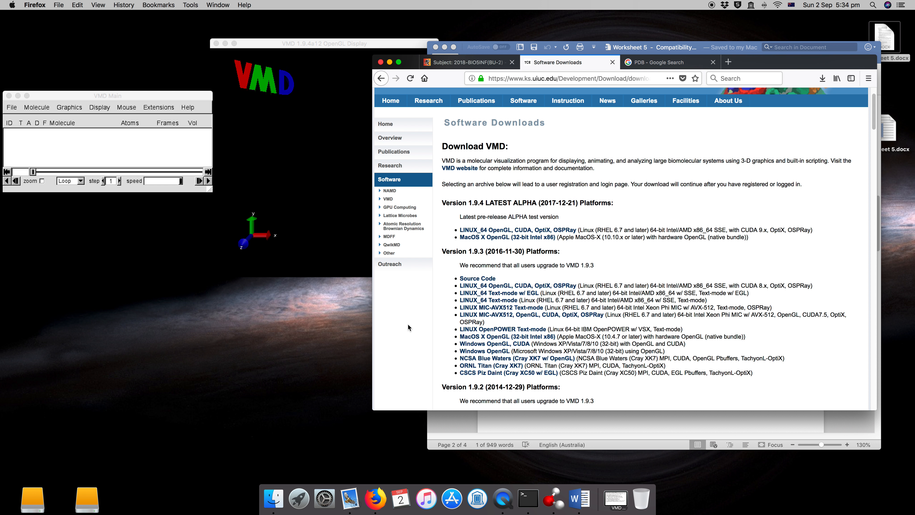
left_click(651, 65)
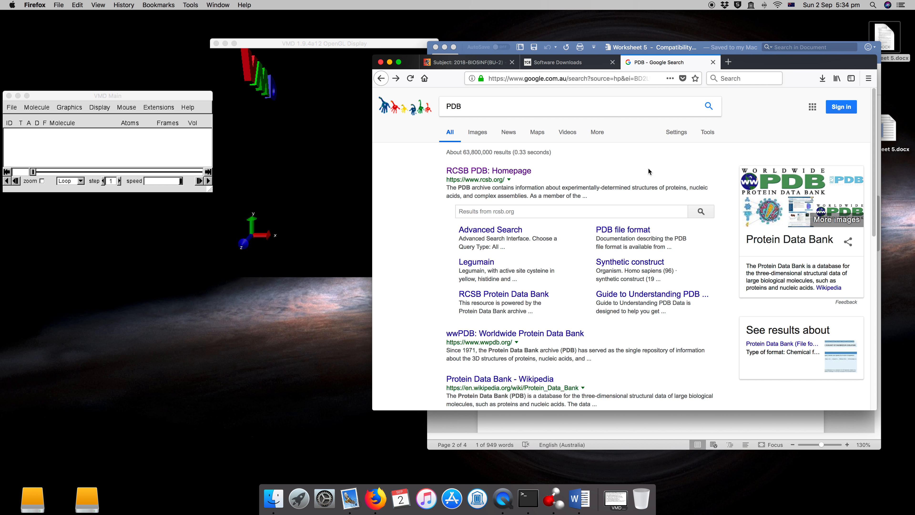
left_click(507, 175)
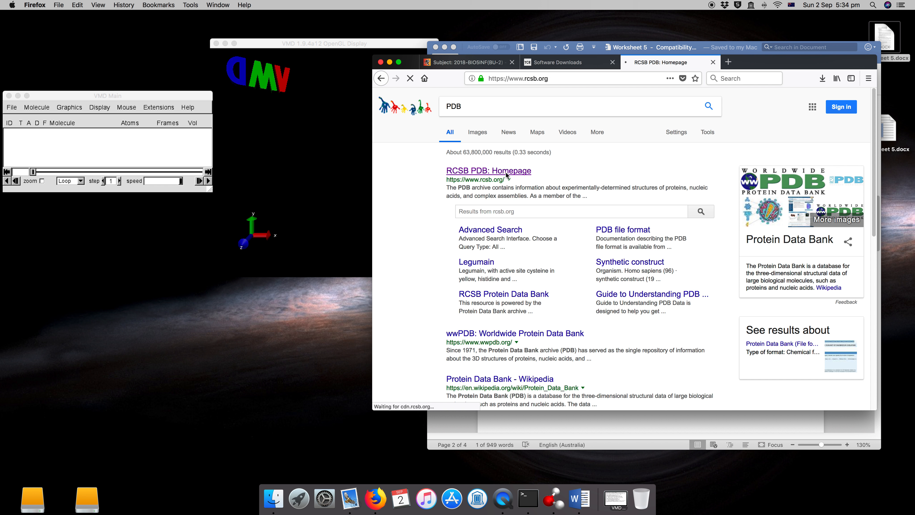
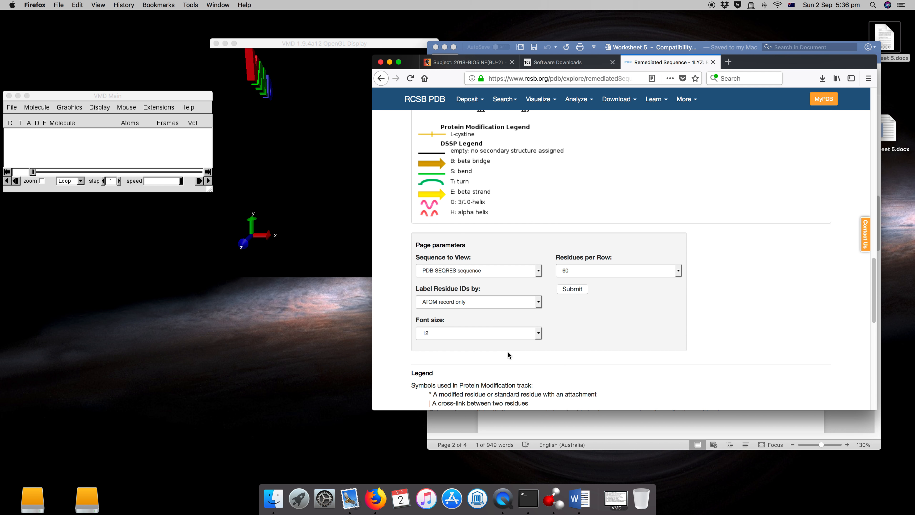
- Return to the Structure Summary of entry 1LYZ and download its structure file in PDB format
scroll(508, 351, "up", 20)
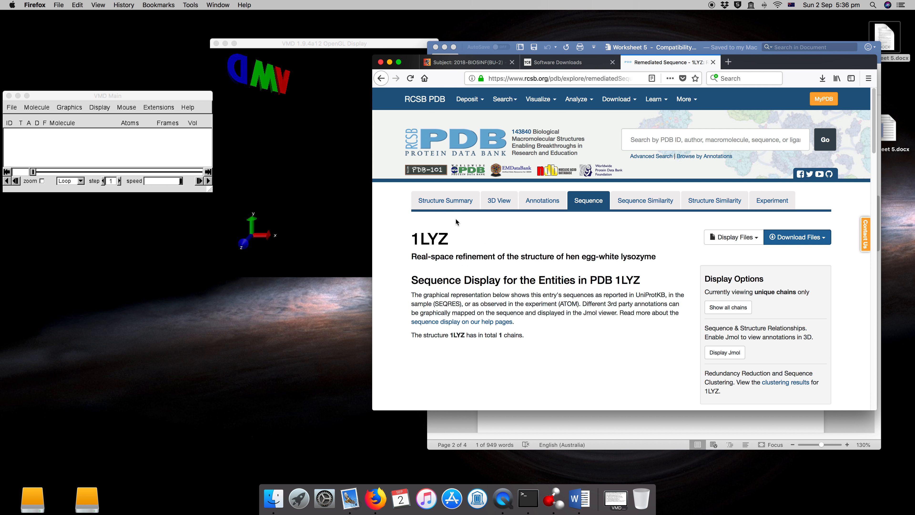
left_click(457, 206)
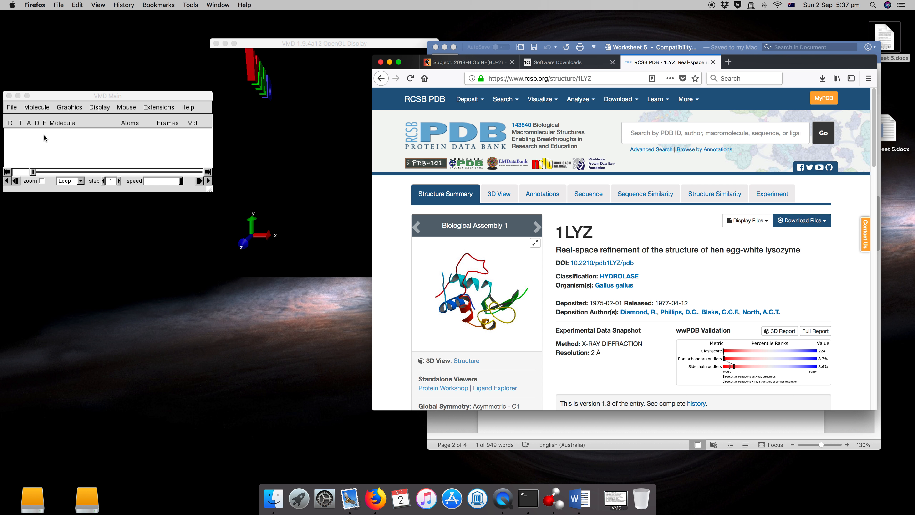
left_click(64, 96)
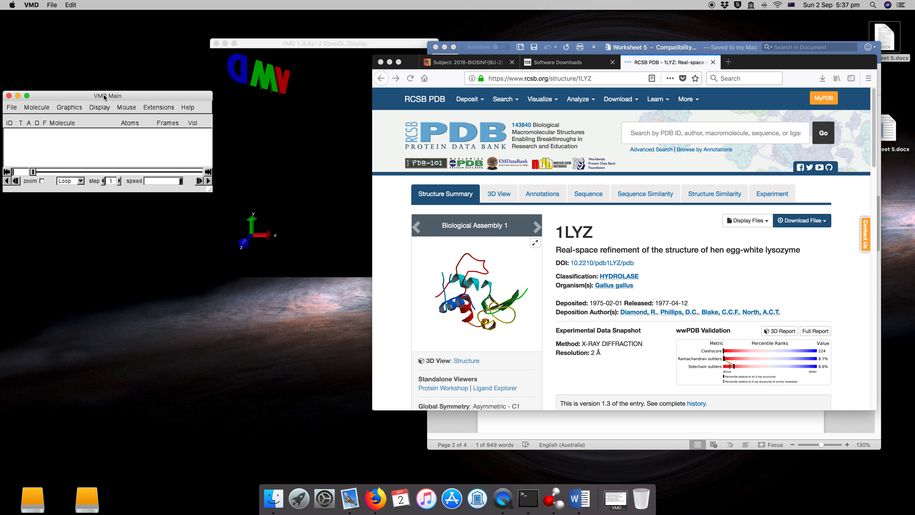
left_click(826, 223)
left_click(824, 223)
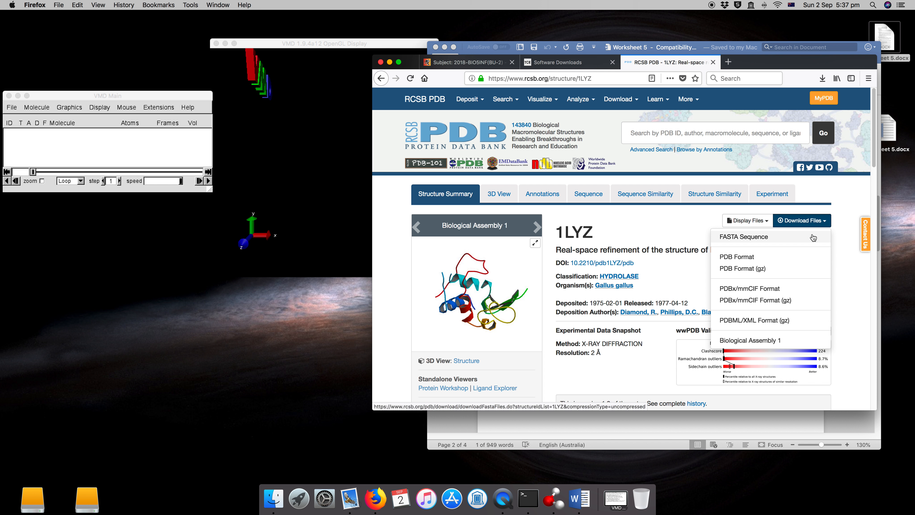
left_click(770, 257)
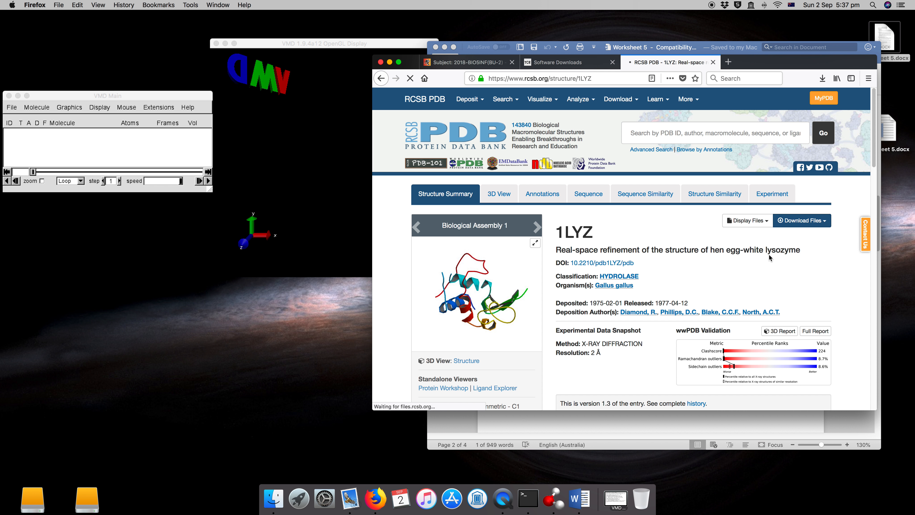
left_click(689, 176)
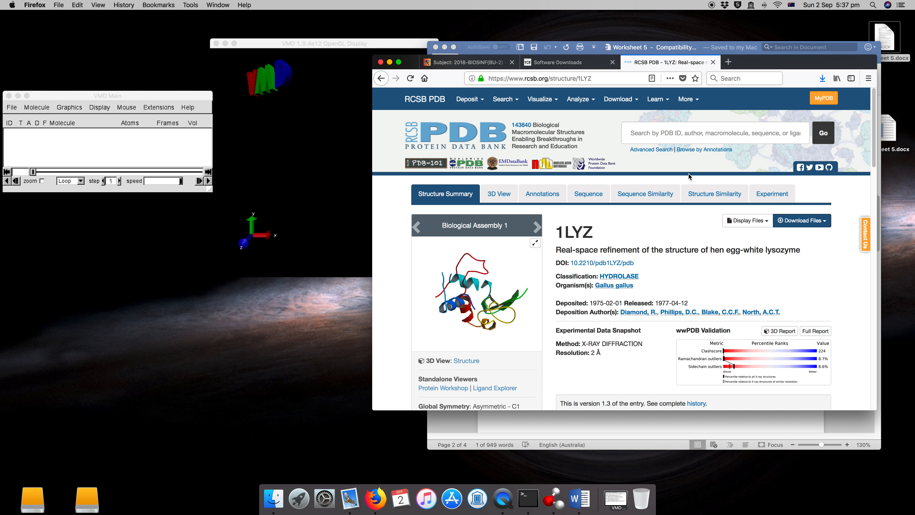
- Place the downloaded 1lyz.pdb file on the desktop and minimise the browser window
left_click(822, 78)
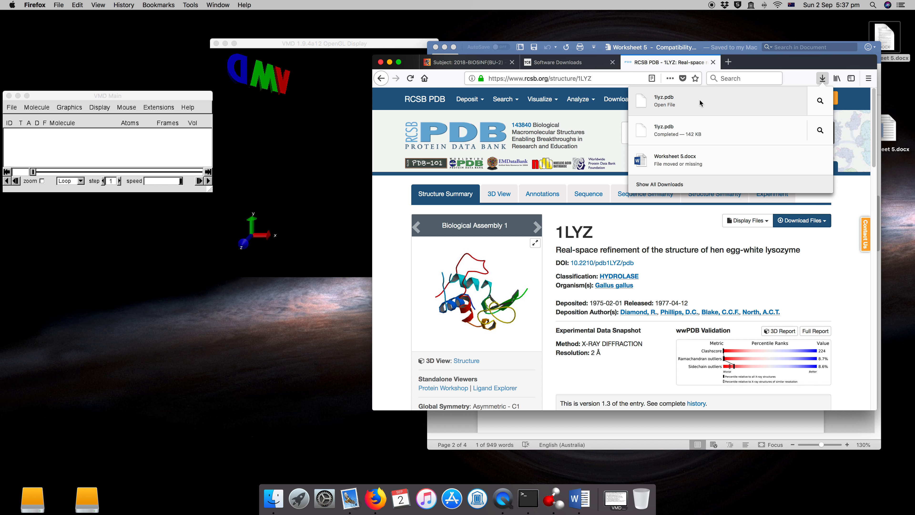
left_click_drag(701, 101, 900, 196)
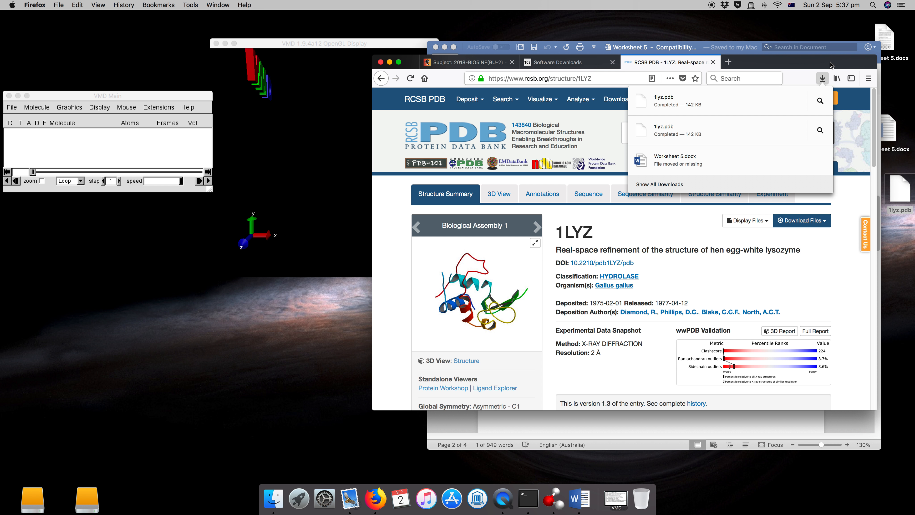
left_click_drag(831, 64, 727, 67)
left_click(285, 64)
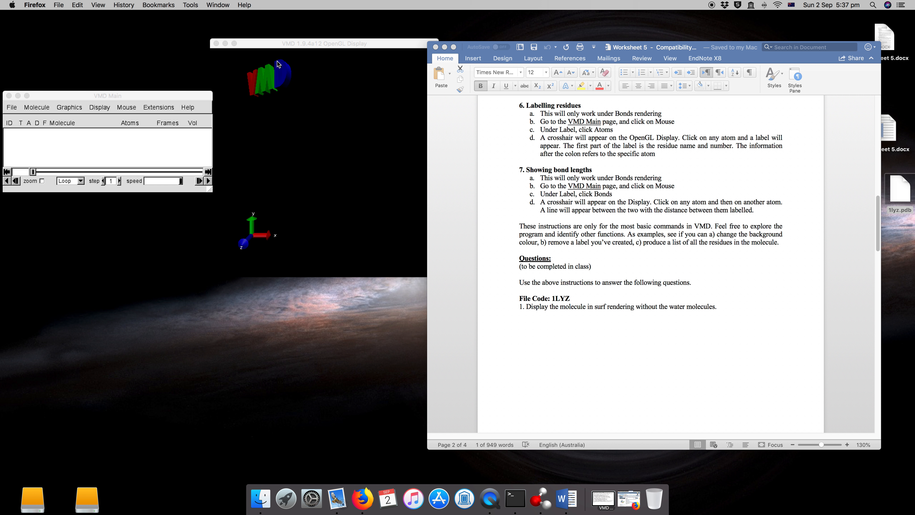
- Narrow and reposition the Word window, and move the OpenGL Display window between it and VMD Main
left_click_drag(650, 48, 681, 42)
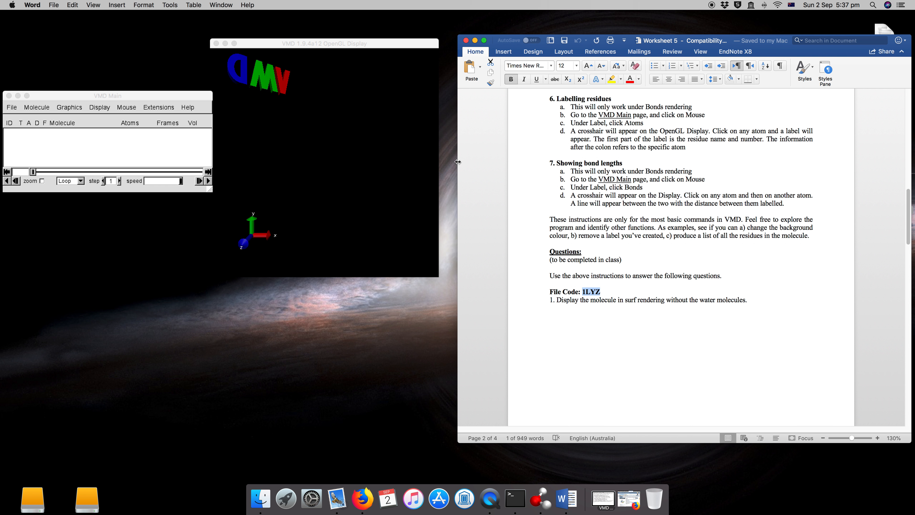
left_click_drag(458, 162, 546, 162)
left_click_drag(764, 38, 792, 40)
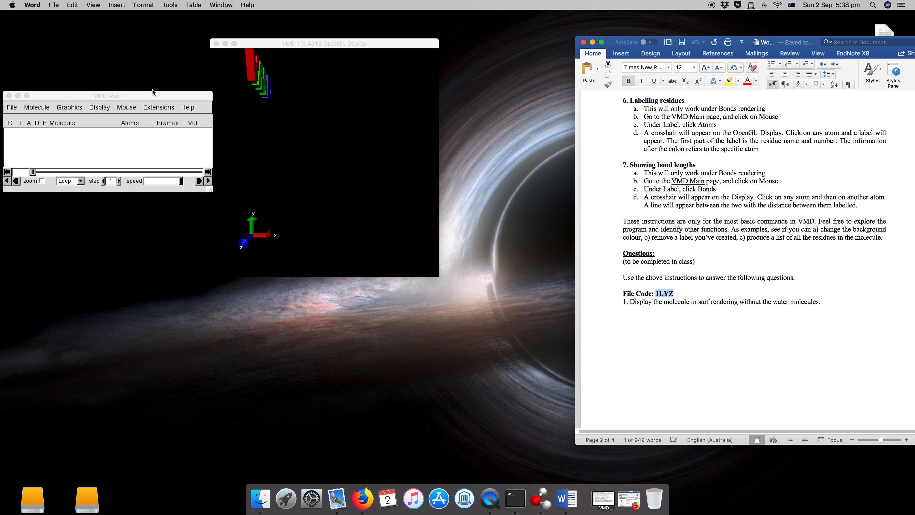
left_click_drag(316, 43, 416, 47)
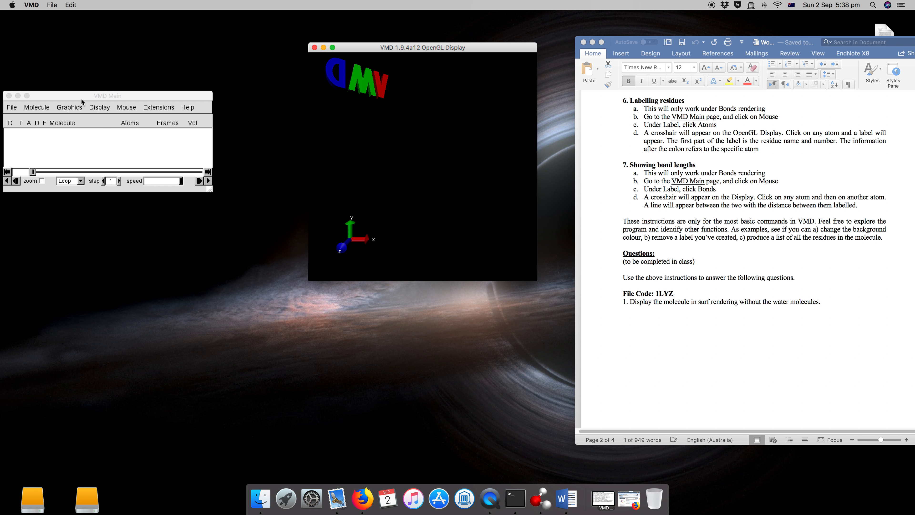
- Load the 1lyz.pdb file from the desktop folder into VMD as a new molecule
left_click(73, 98)
left_click(12, 107)
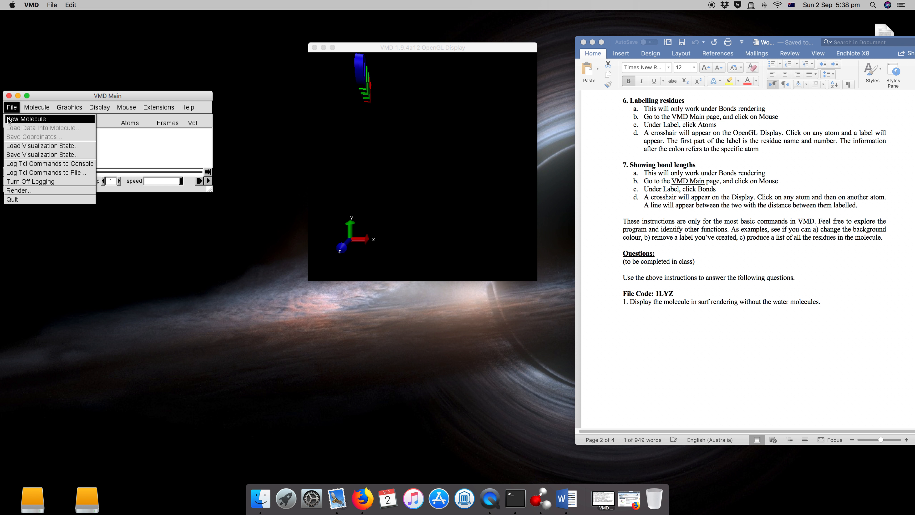
left_click(8, 120)
left_click(232, 169)
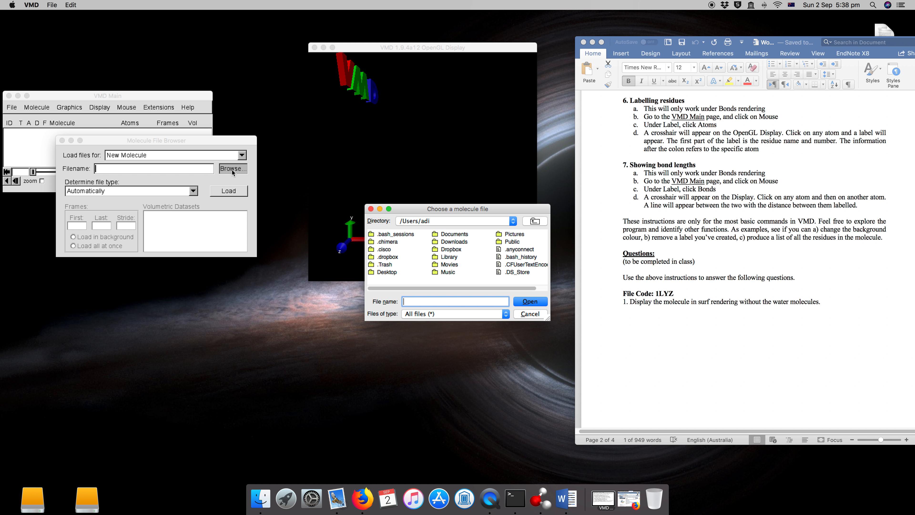
double_click(393, 273)
left_click(388, 249)
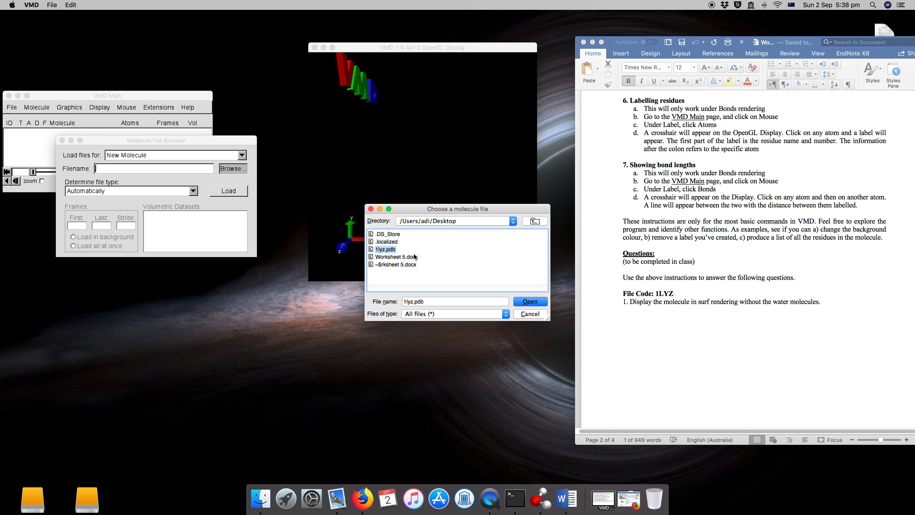
left_click(526, 303)
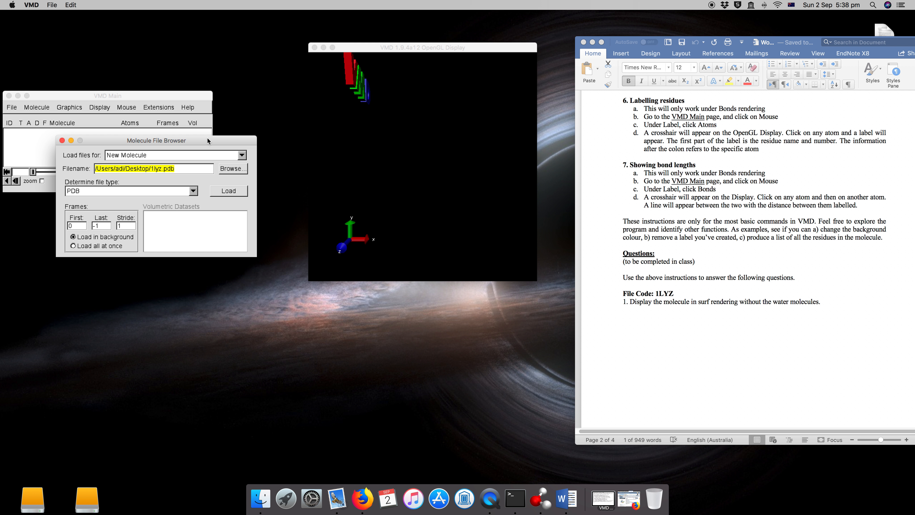
left_click(225, 194)
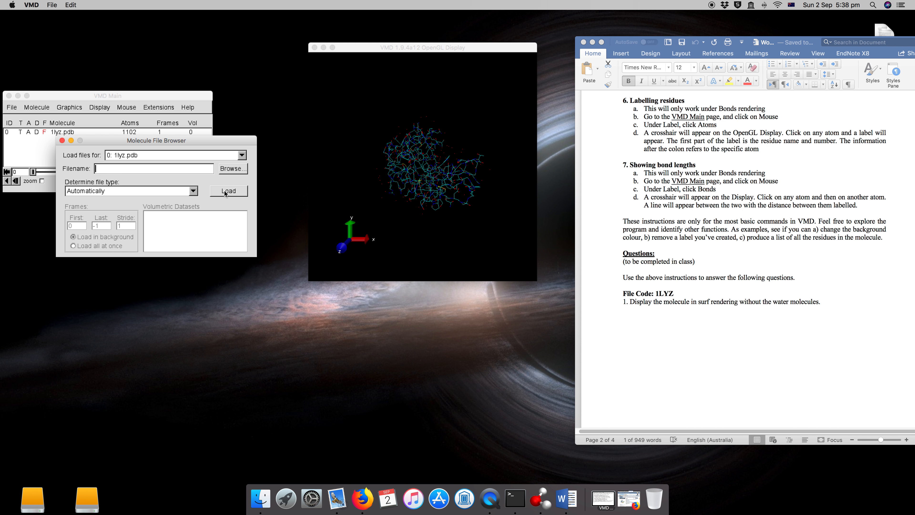
- Enlarge and reposition the OpenGL Display window, minimise the Molecule File Browser, and move VMD Main level with the display
left_click_drag(536, 280, 625, 318)
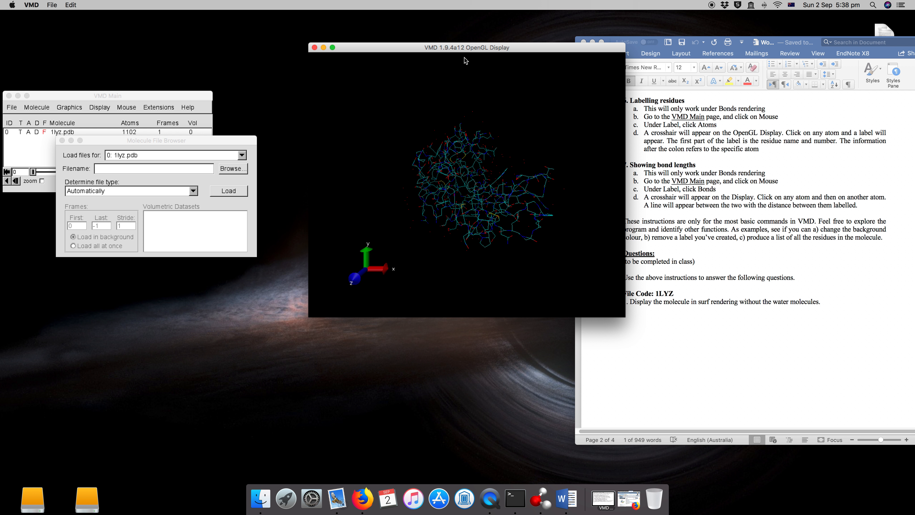
left_click_drag(458, 47, 401, 45)
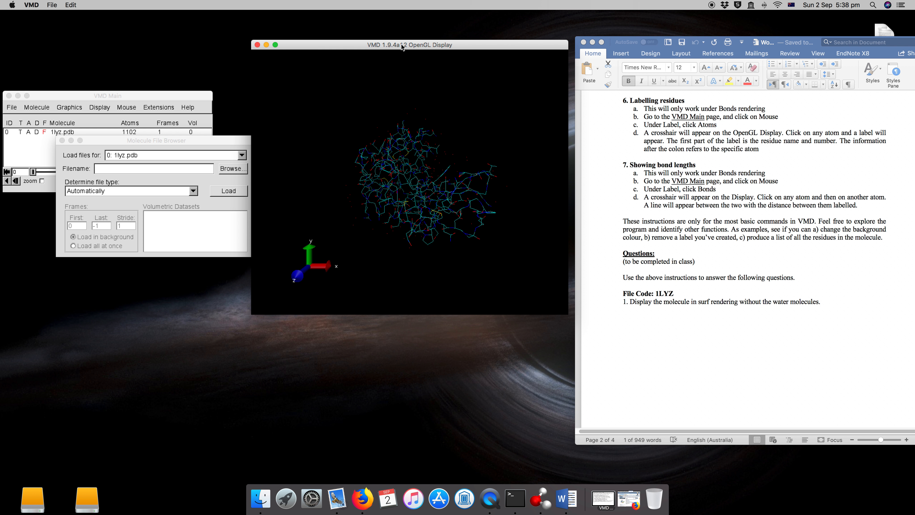
left_click_drag(141, 144, 107, 149)
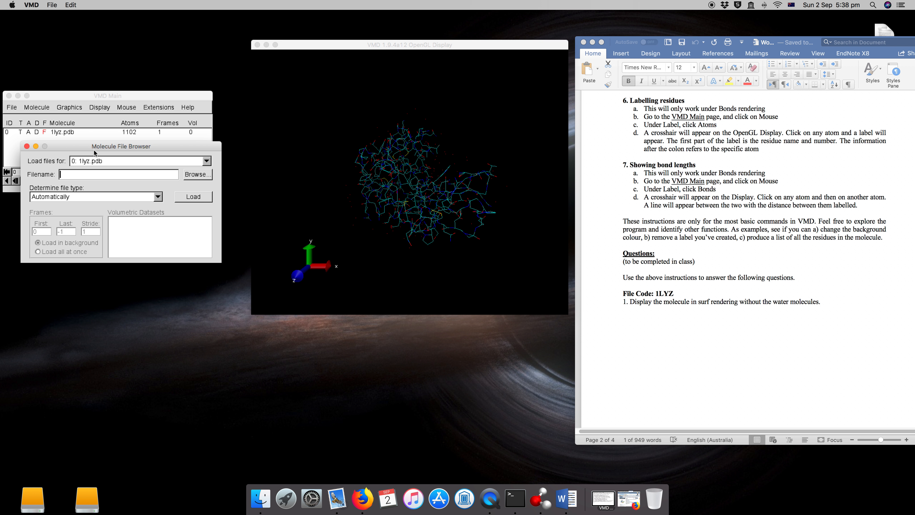
left_click(36, 146)
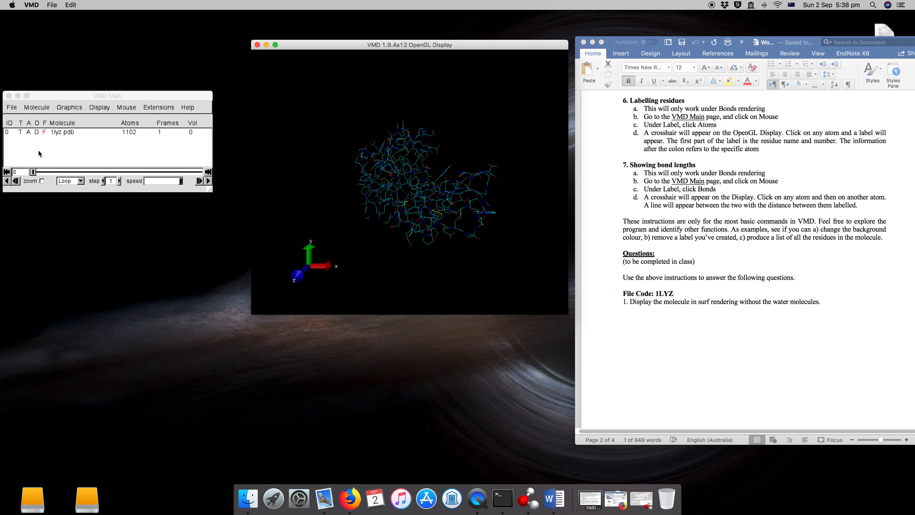
left_click_drag(89, 94, 90, 48)
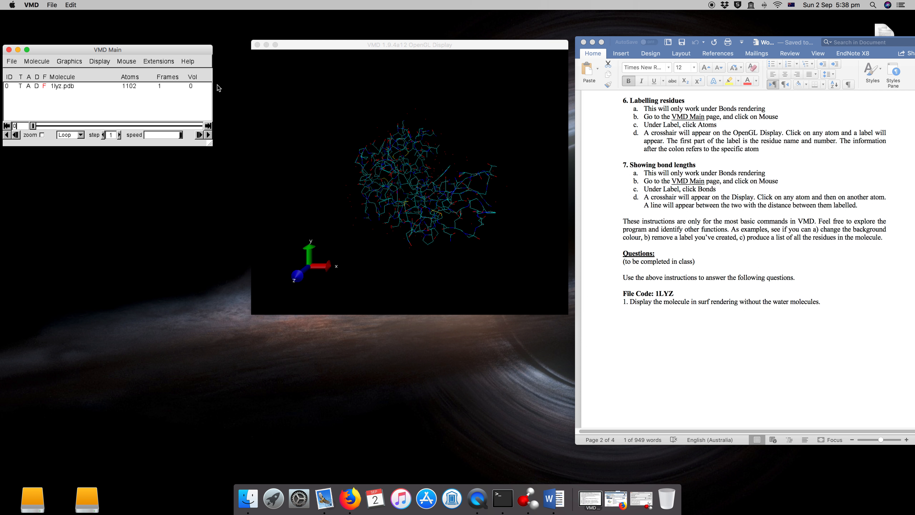
- Open the colour controls and try iceblue, yellow2 and yellow3 as the Display category's Background colour
left_click(95, 62)
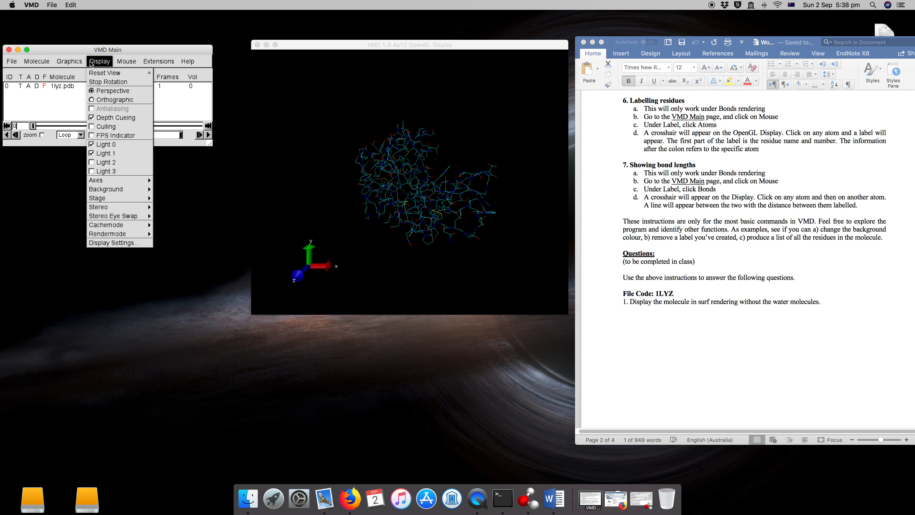
mouse_move(71, 62)
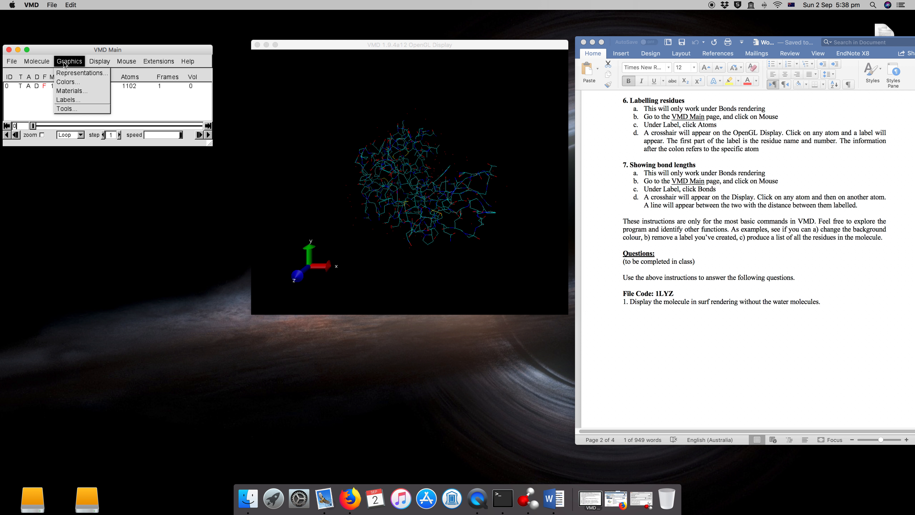
left_click(80, 84)
left_click(80, 131)
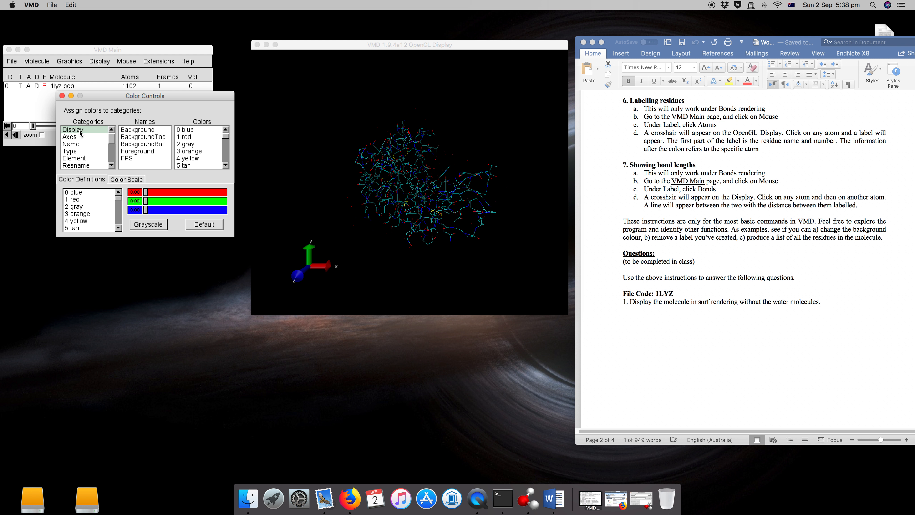
left_click(147, 130)
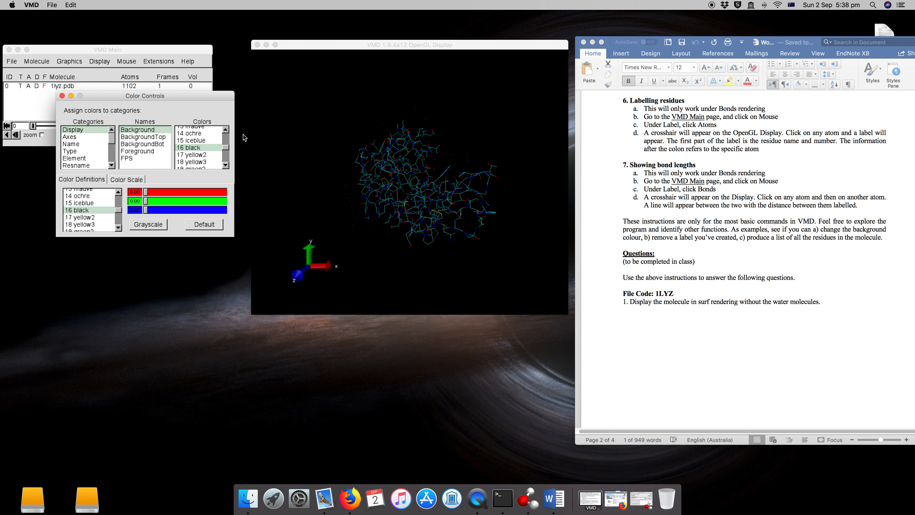
left_click(202, 140)
left_click(202, 154)
left_click(202, 162)
left_click(205, 141)
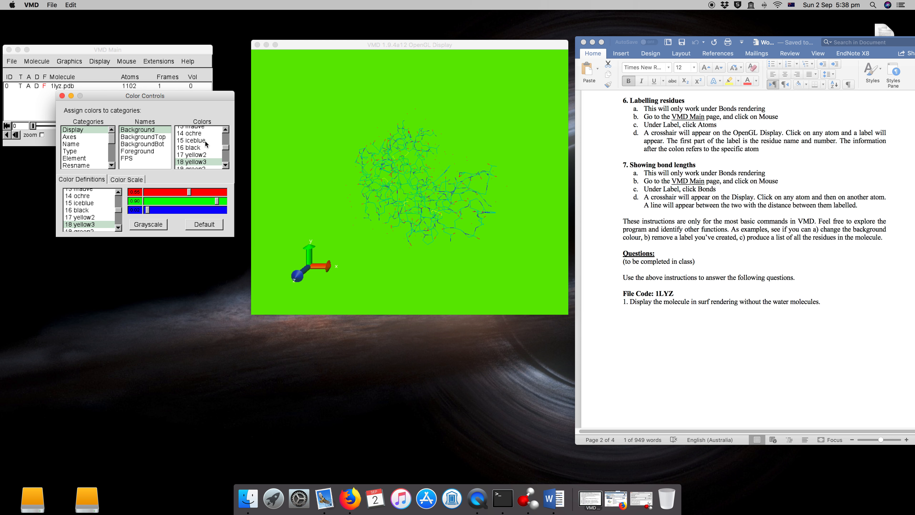
- Set the Display category's Background colour to 8 white
left_click(225, 130)
left_click(225, 130)
left_click(226, 130)
left_click(225, 130)
left_click(225, 130)
left_click(204, 133)
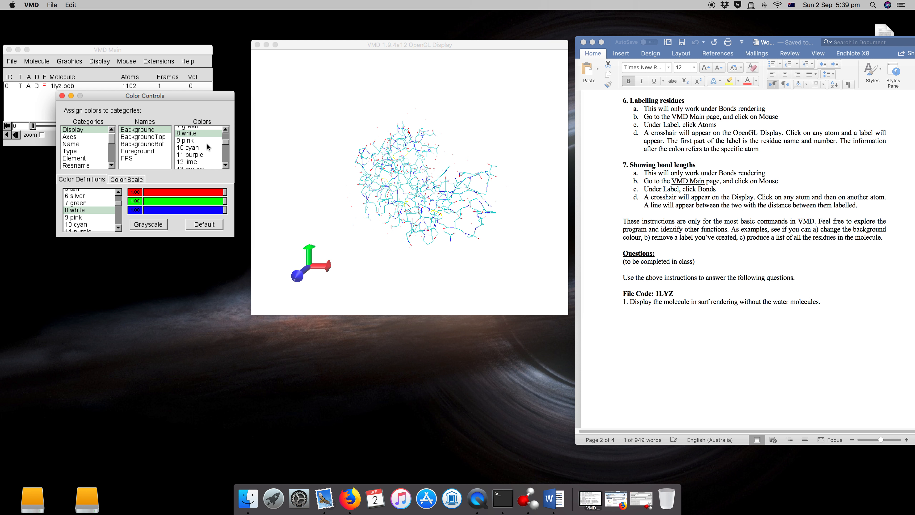
- Restore the display background colour to 16 black and close the Color Controls window
left_click(226, 166)
left_click(226, 165)
left_click(226, 165)
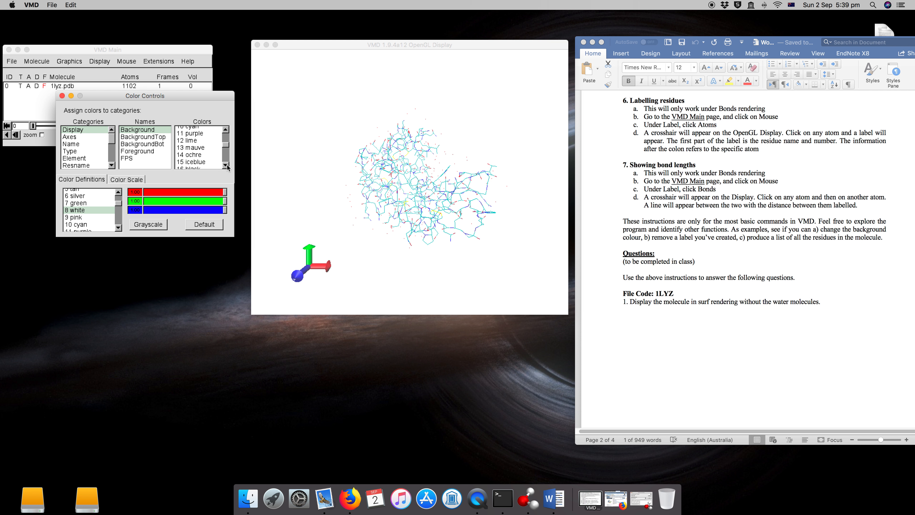
left_click(226, 165)
left_click(207, 163)
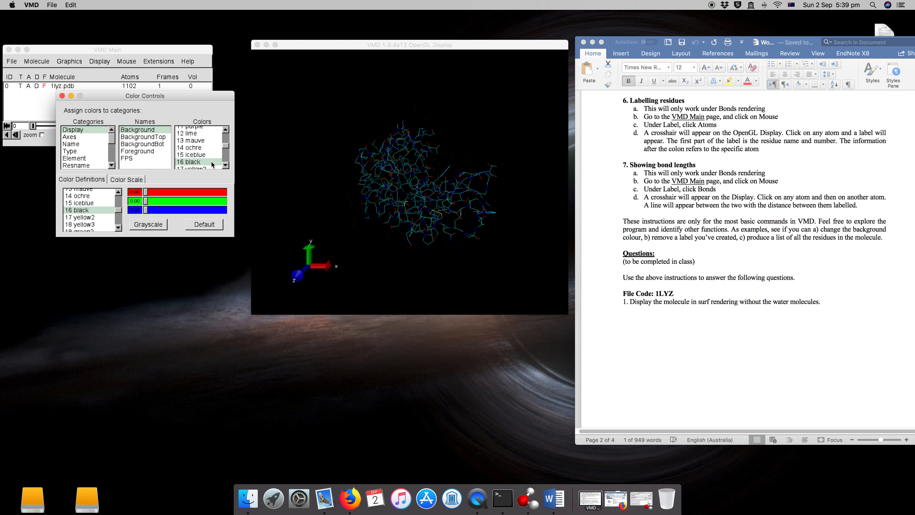
left_click(62, 96)
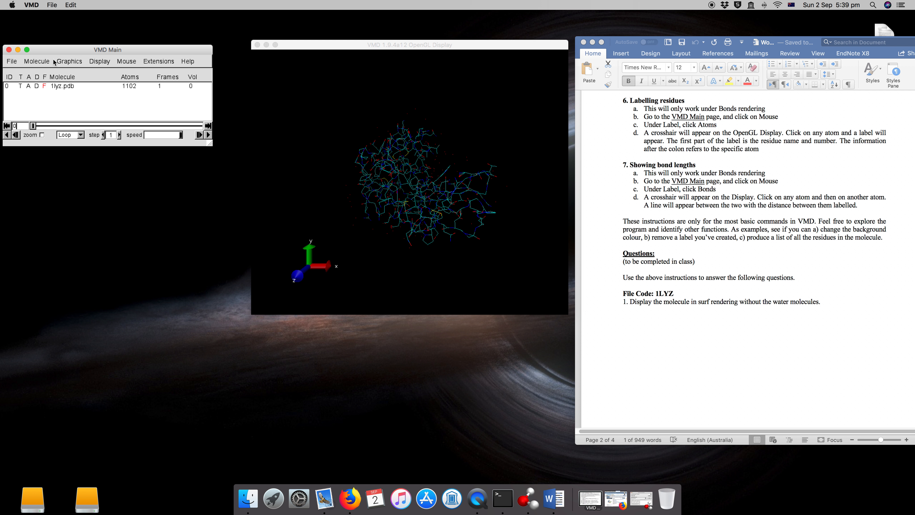
- Open the Graphical Representations window for 1lyz.pdb and place it beneath VMD Main
left_click(69, 61)
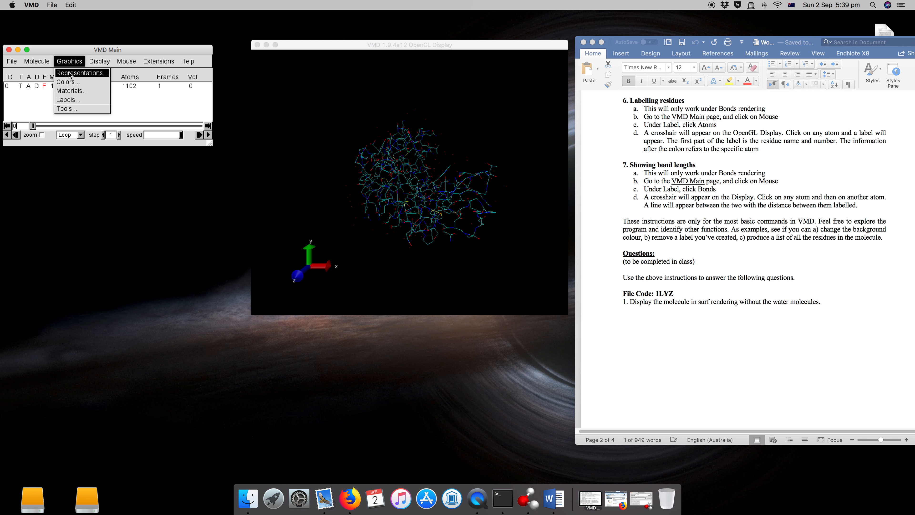
left_click(70, 73)
left_click_drag(252, 186, 117, 157)
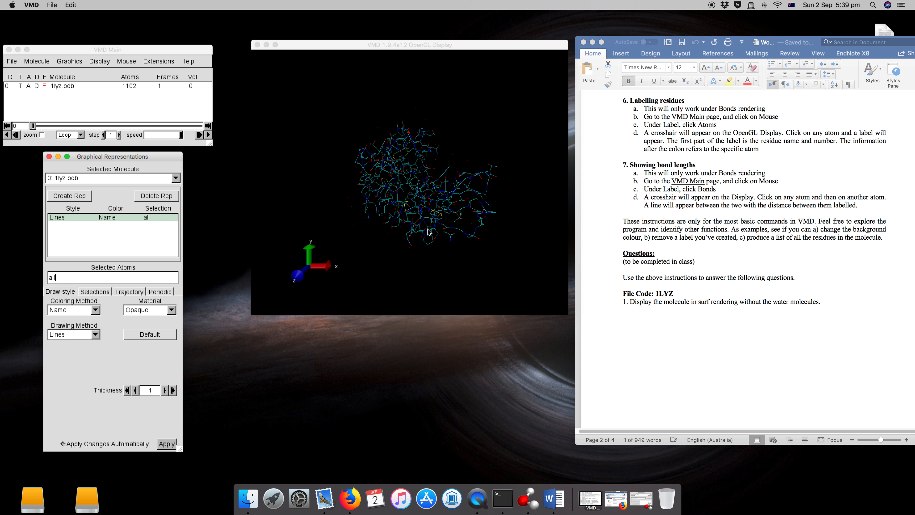
- Set the coloring method of the molecule's Lines representation to ColorID
left_click(429, 202)
left_click_drag(429, 202, 354, 156)
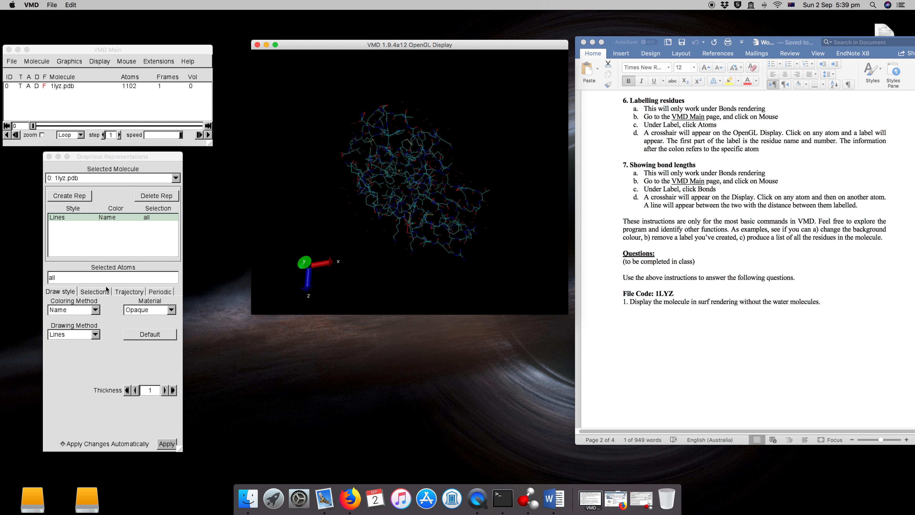
left_click(95, 310)
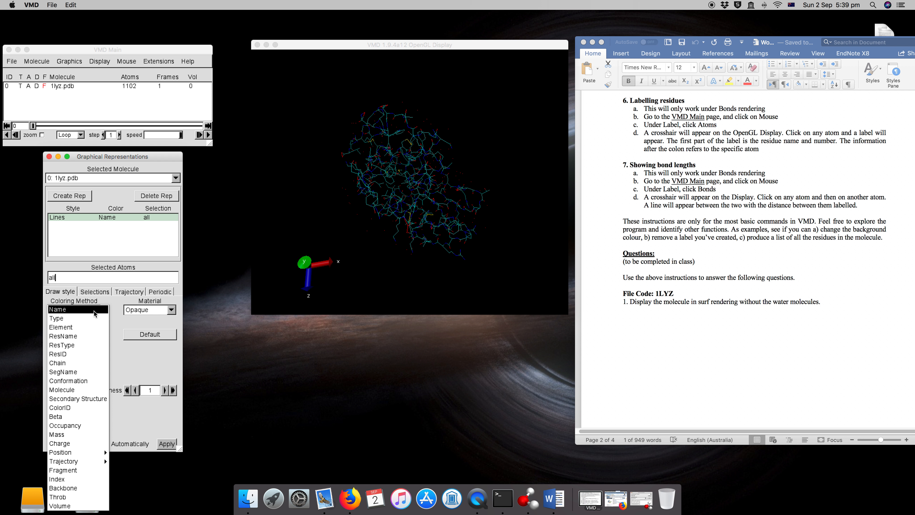
left_click(73, 408)
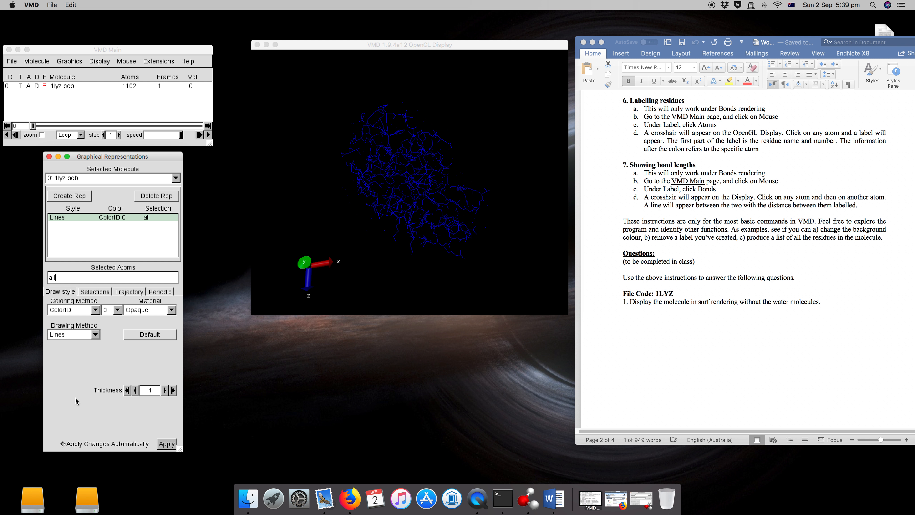
- Try several ColorID colours on the Lines representation, including 6 silver and 0 blue
left_click(118, 311)
left_click(118, 317)
left_click(117, 312)
left_click(117, 326)
left_click(117, 311)
left_click(117, 338)
left_click(119, 310)
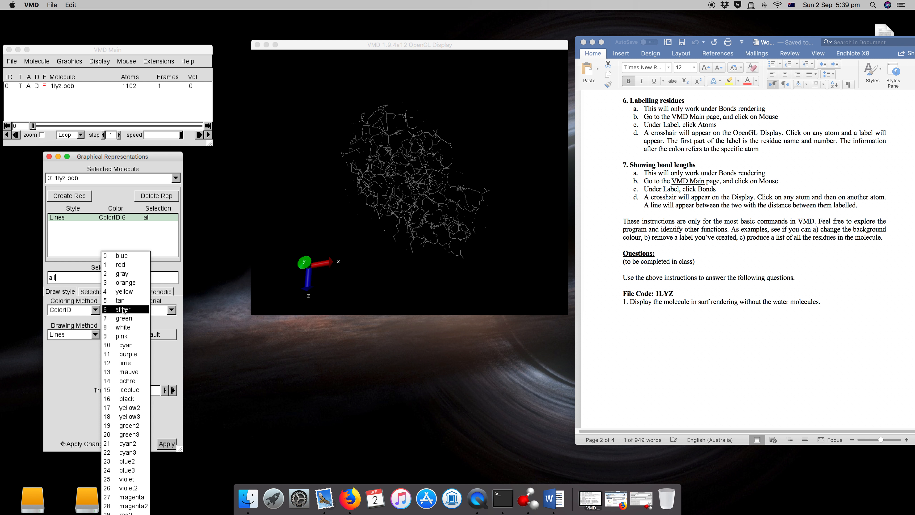
left_click(128, 257)
- Colour the whole lysozyme molecule red with ColorID 1
left_click(114, 311)
left_click(116, 317)
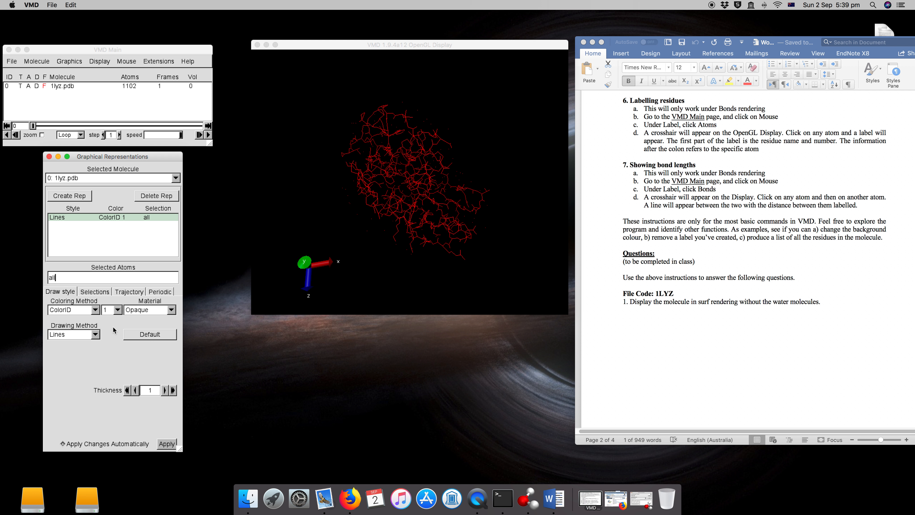
left_click_drag(423, 205, 349, 202)
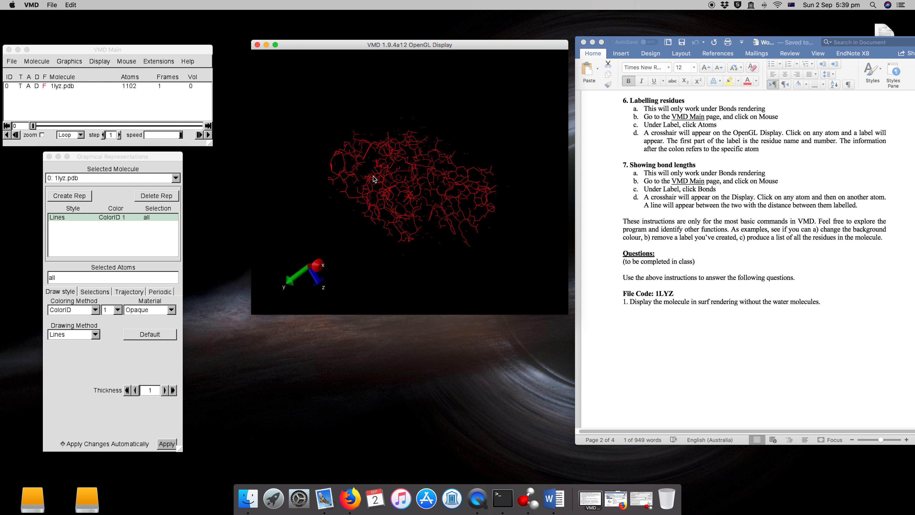
left_click_drag(365, 180, 420, 208)
left_click_drag(367, 170, 441, 180)
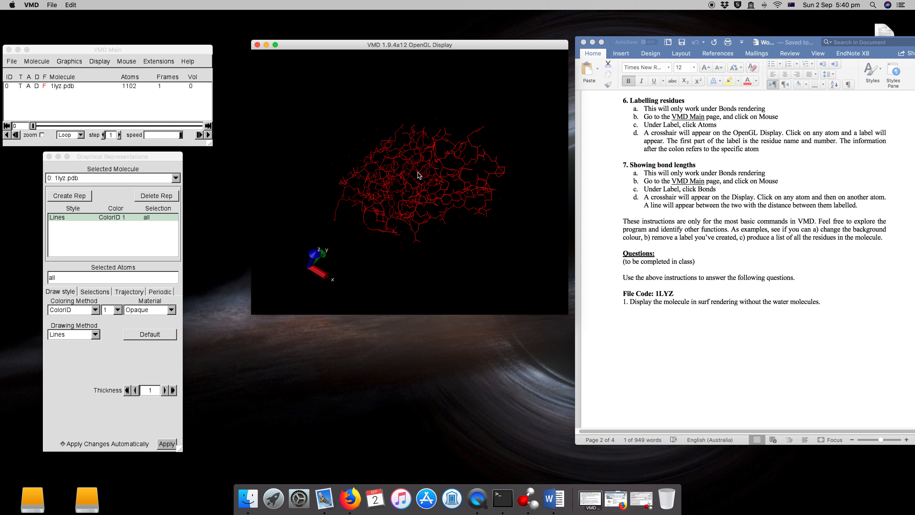
- Shift the OpenGL Display window slightly and change the molecule's drawing method from Lines to NewCartoon
left_click_drag(453, 47, 448, 48)
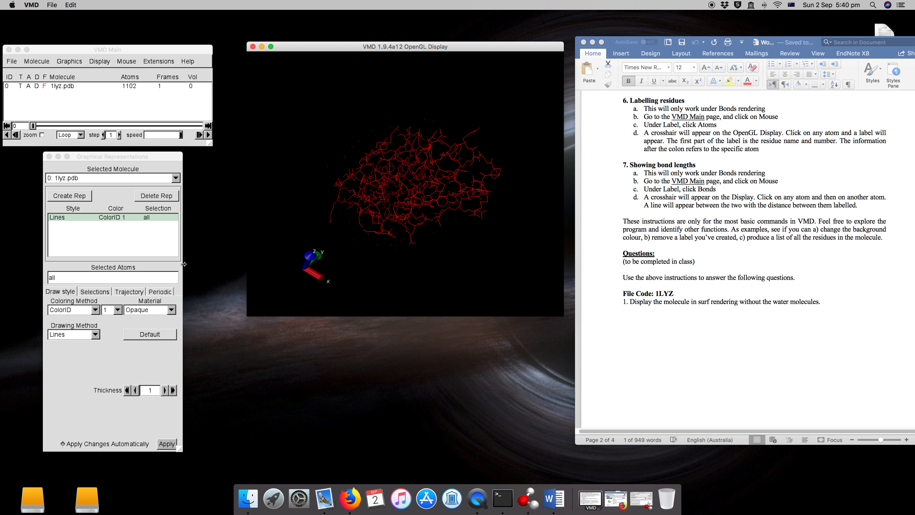
left_click(96, 338)
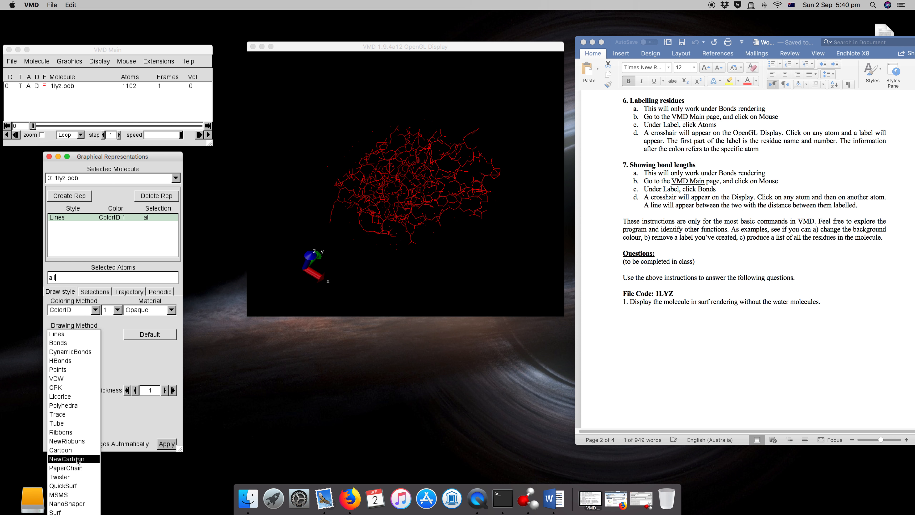
left_click(67, 459)
- Examine the cartoon rendering of lysozyme from several angles and at different magnifications
left_click_drag(356, 252, 356, 248)
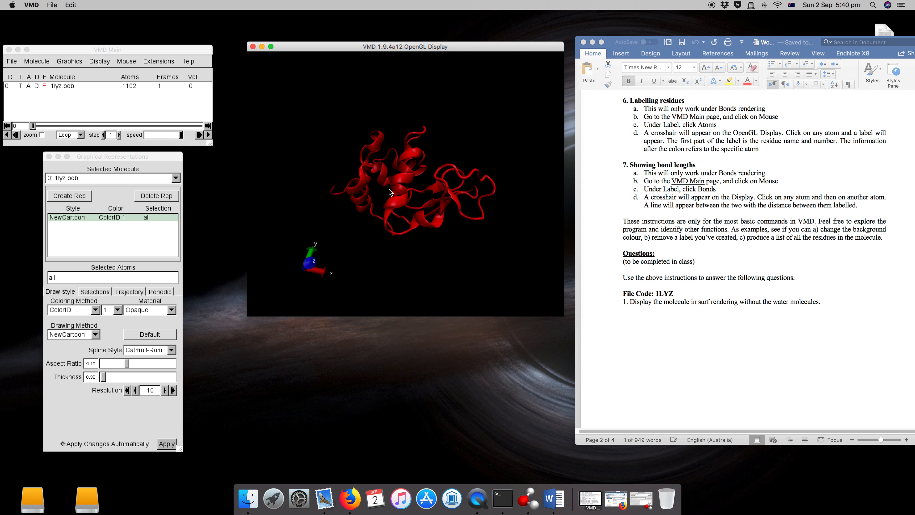
left_click_drag(400, 181, 374, 184)
left_click_drag(334, 156, 399, 162)
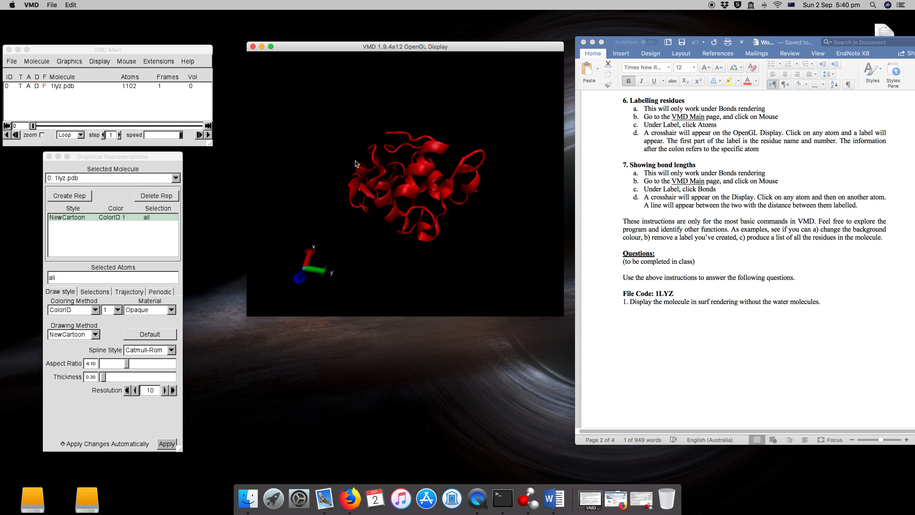
left_click_drag(355, 163, 436, 212)
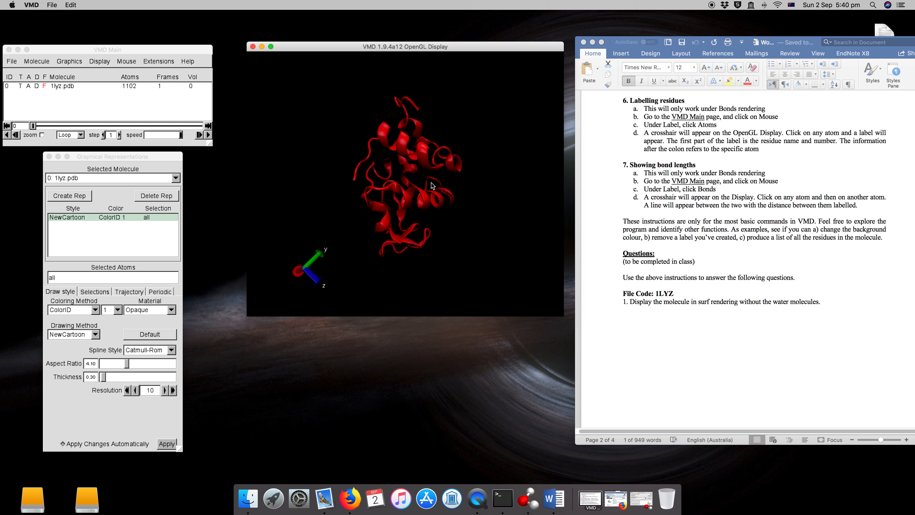
scroll(432, 186, "down", 3)
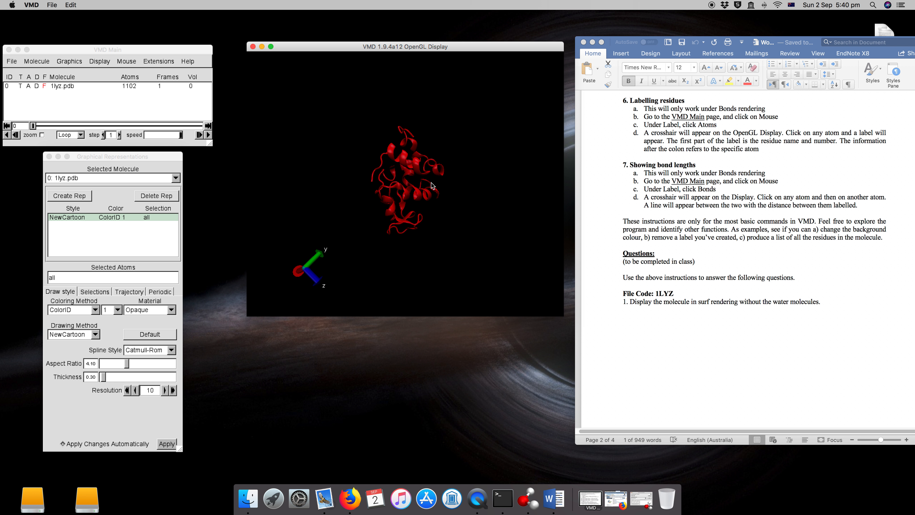
scroll(433, 186, "up", 5)
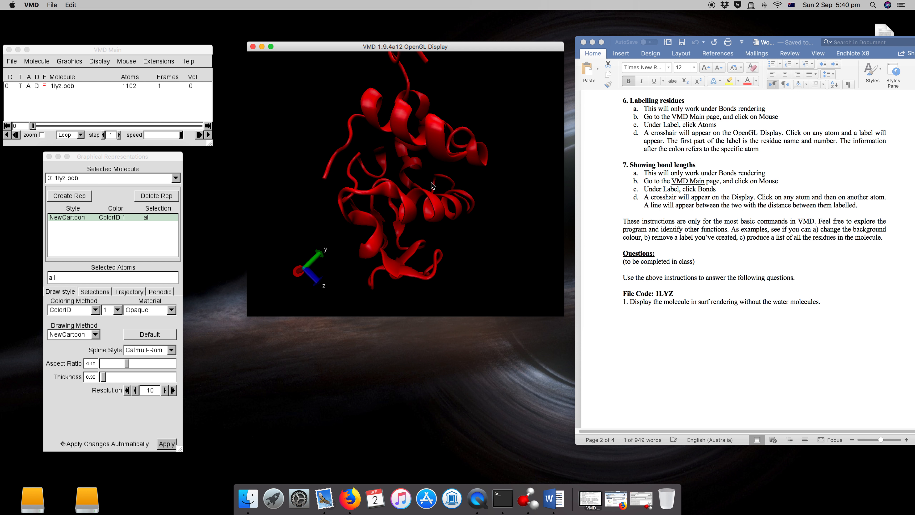
- Create a second NewCartoon representation of all atoms by duplicating the existing red one
scroll(432, 182, "down", 5)
left_click_drag(433, 174, 391, 216)
left_click_drag(333, 244, 432, 202)
left_click_drag(348, 214, 370, 222)
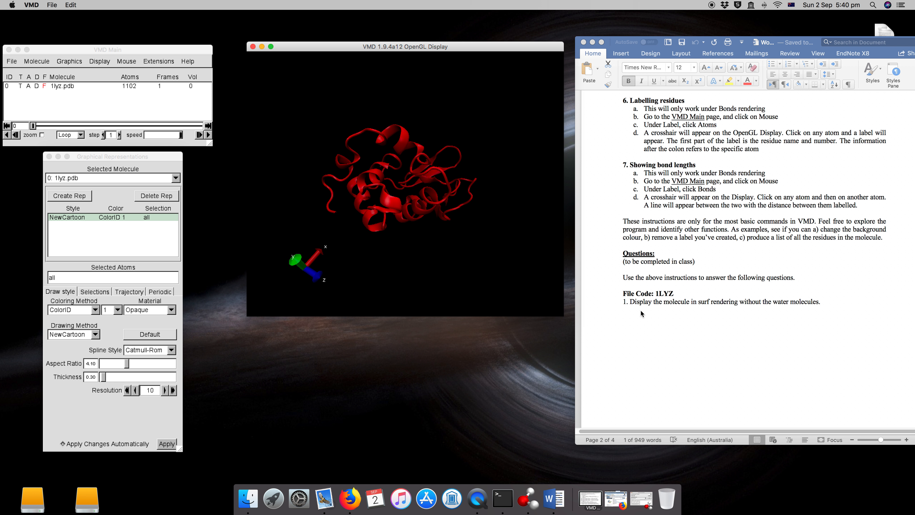
left_click_drag(503, 238, 441, 225)
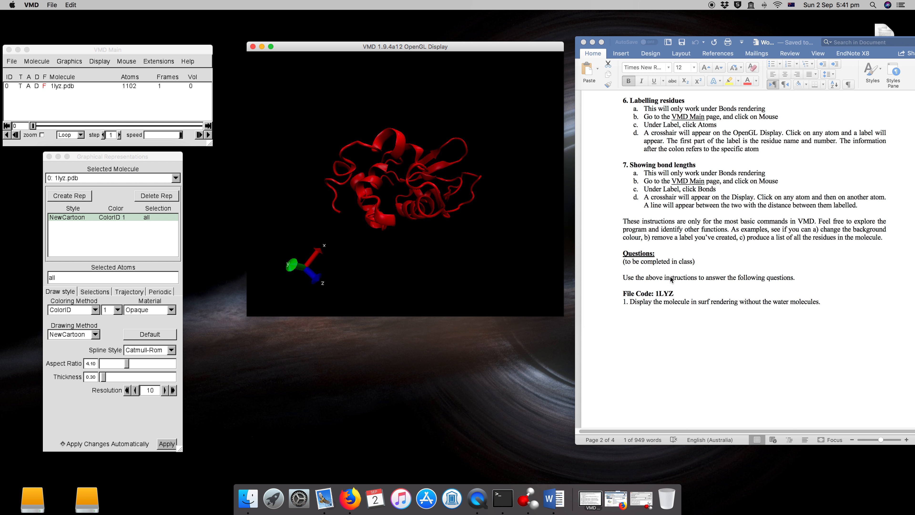
left_click_drag(429, 210, 362, 221)
left_click(97, 216)
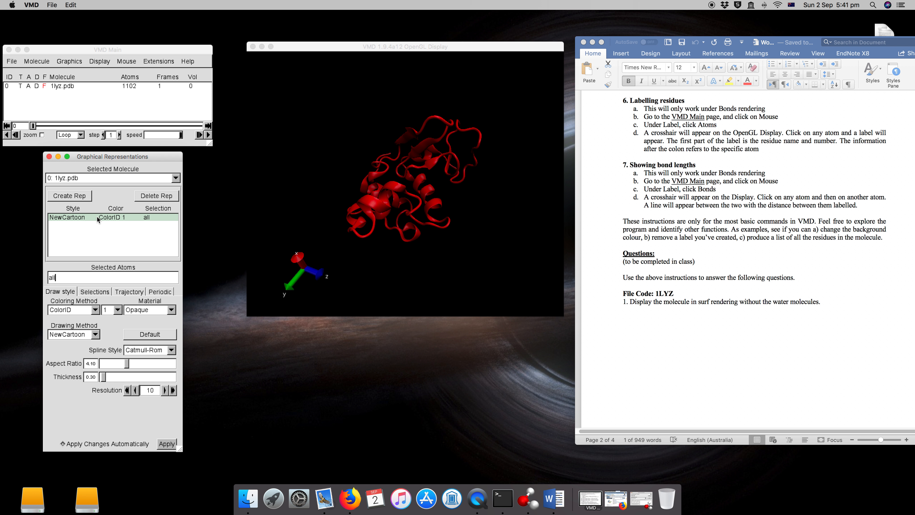
left_click(80, 200)
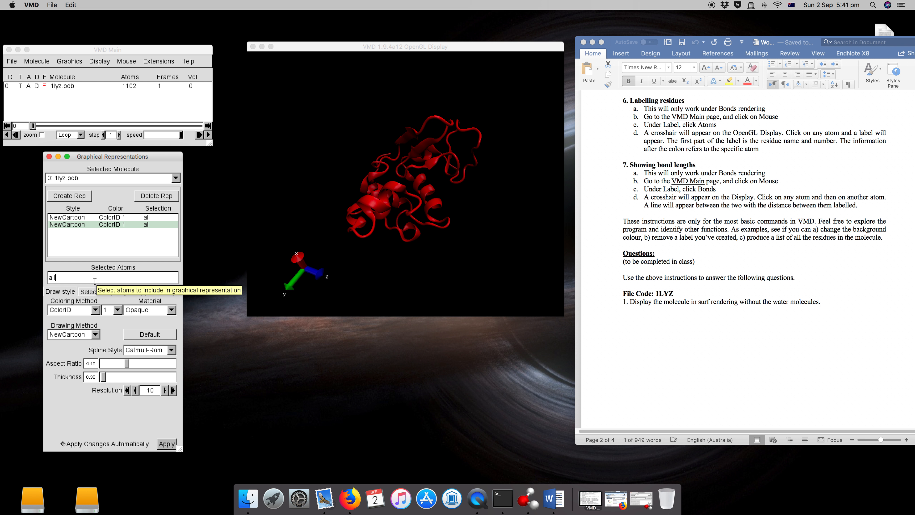
- Toggle the two NewCartoon representations off and back on to compare their effect on the display
double_click(81, 226)
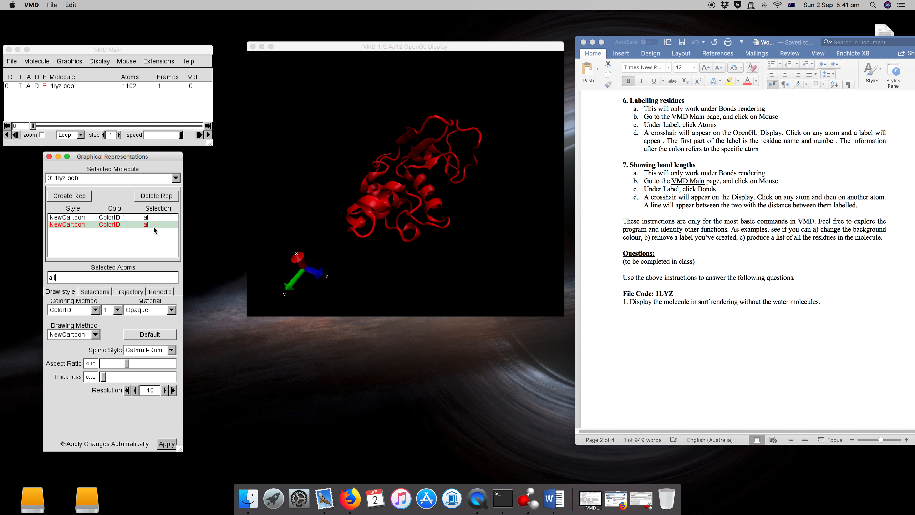
double_click(83, 216)
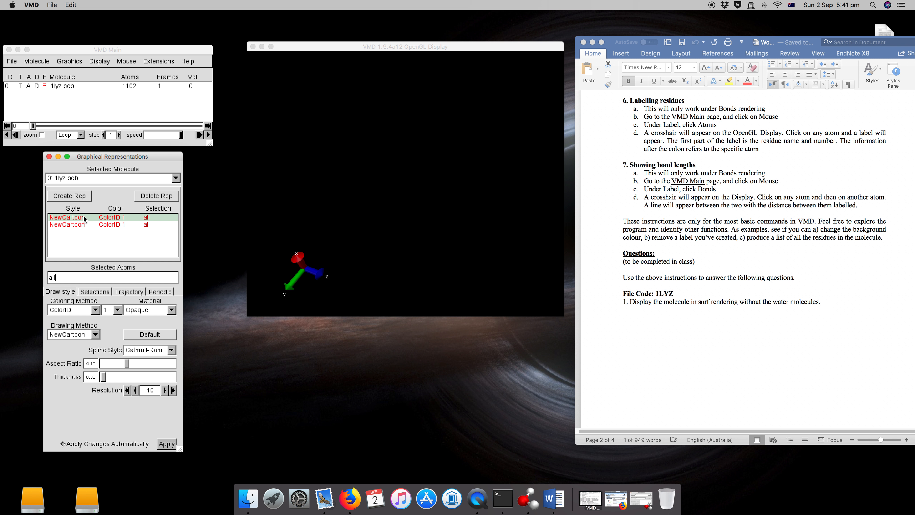
double_click(83, 217)
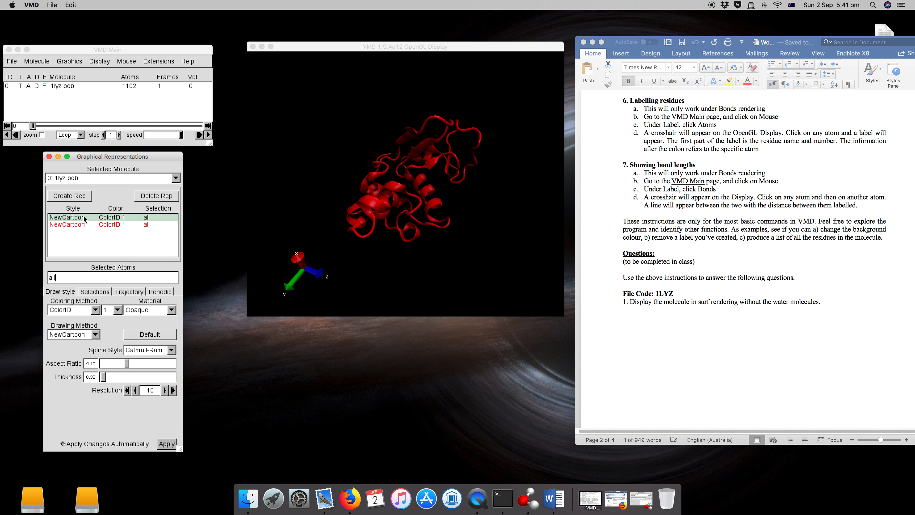
double_click(82, 225)
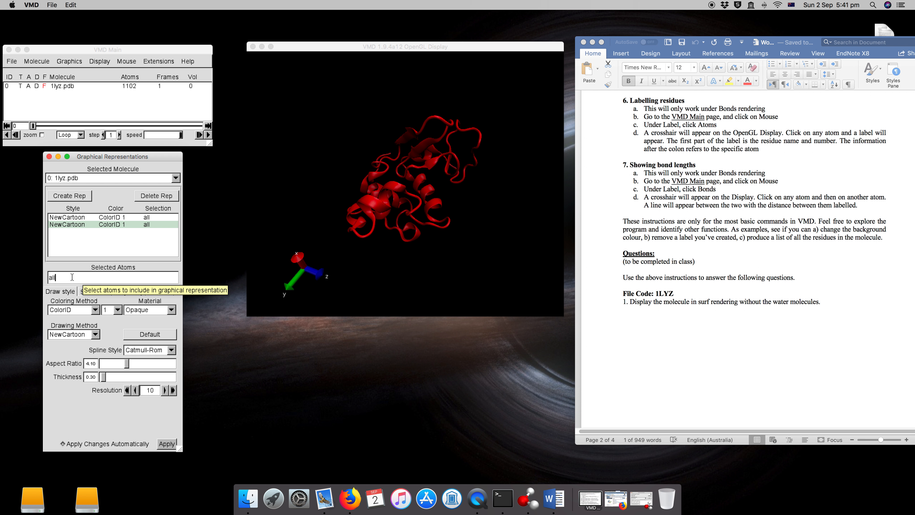
- Replace the second representation's atom selection with protein and apply it
key("BackSpace")
key("BackSpace")
key("BackSpace")
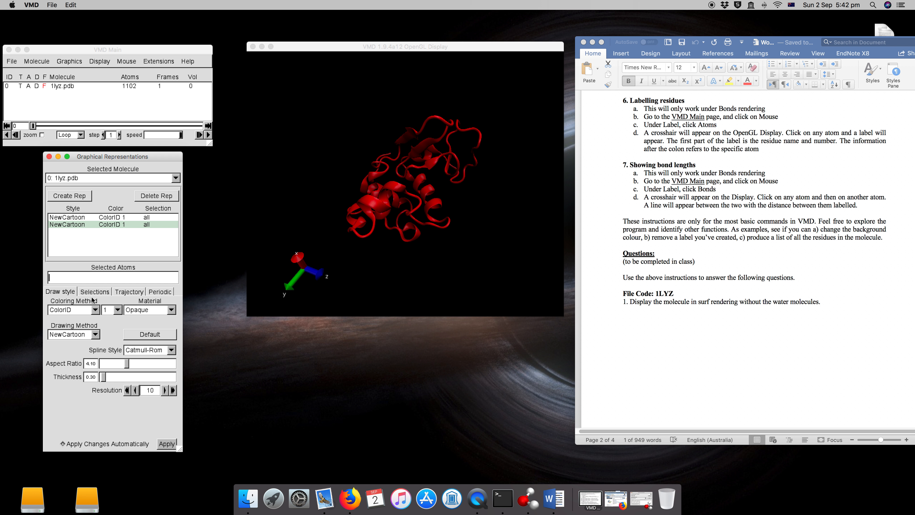
left_click(94, 292)
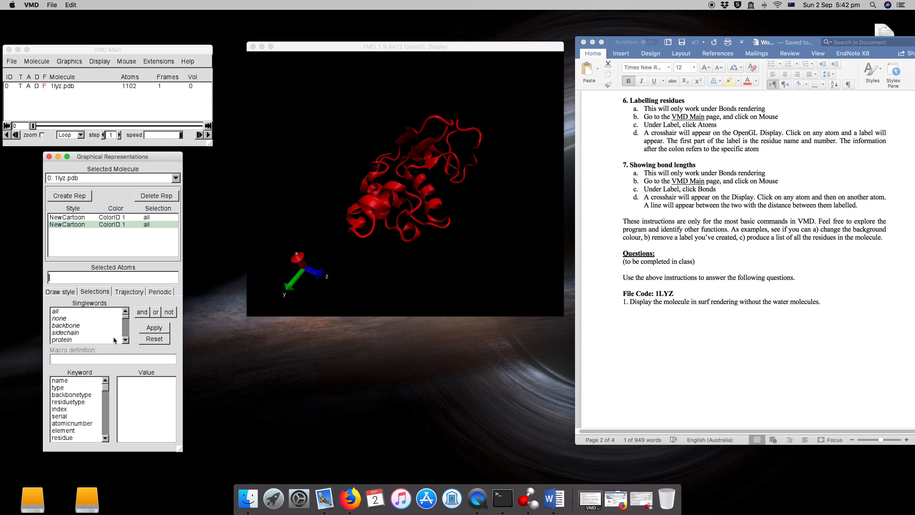
left_click(71, 339)
double_click(68, 339)
left_click(154, 327)
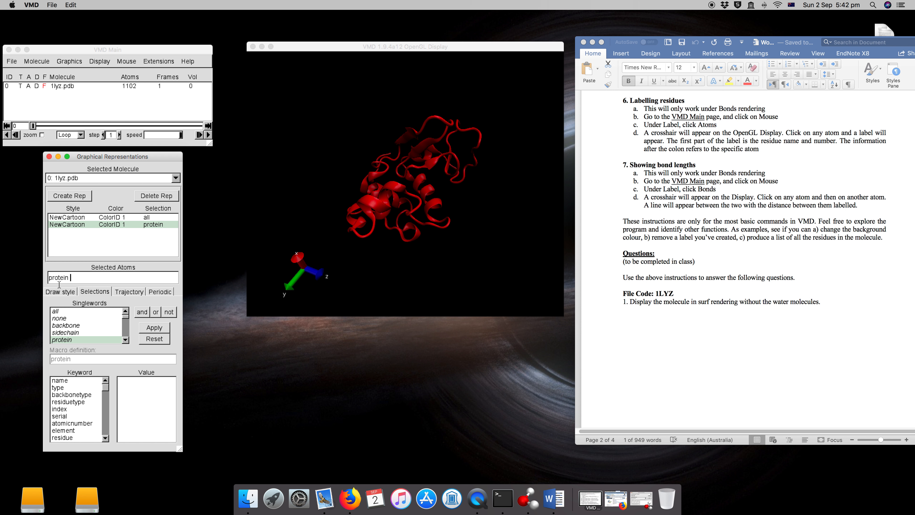
- Colour the protein representation yellow with ColorID 4 and set its drawing method to Surf
left_click(57, 293)
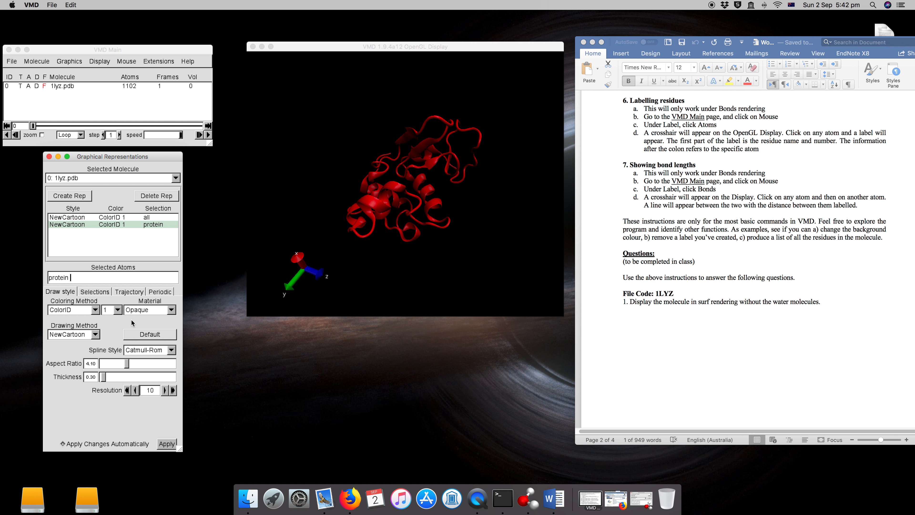
left_click(117, 311)
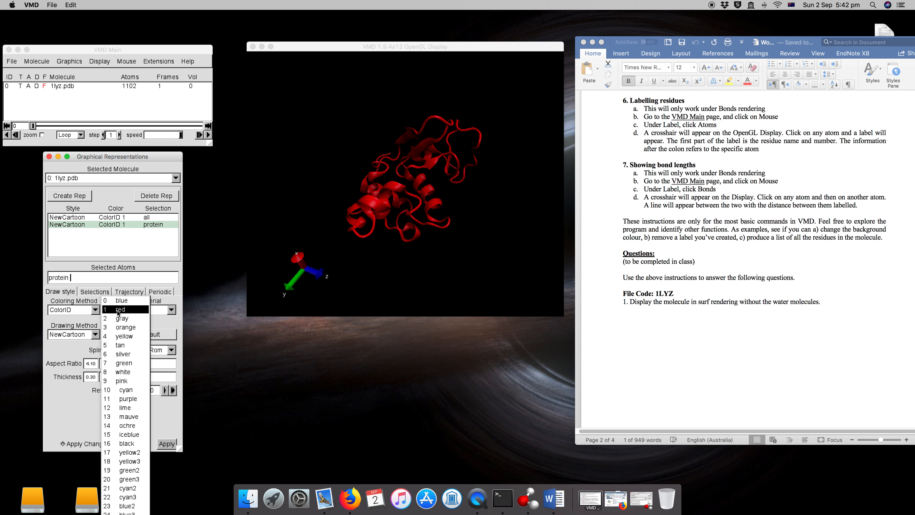
left_click(122, 336)
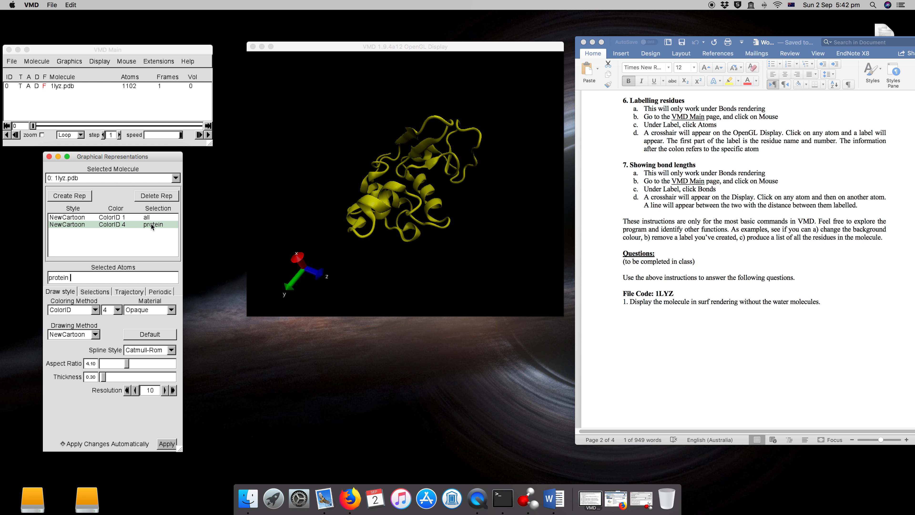
left_click(96, 337)
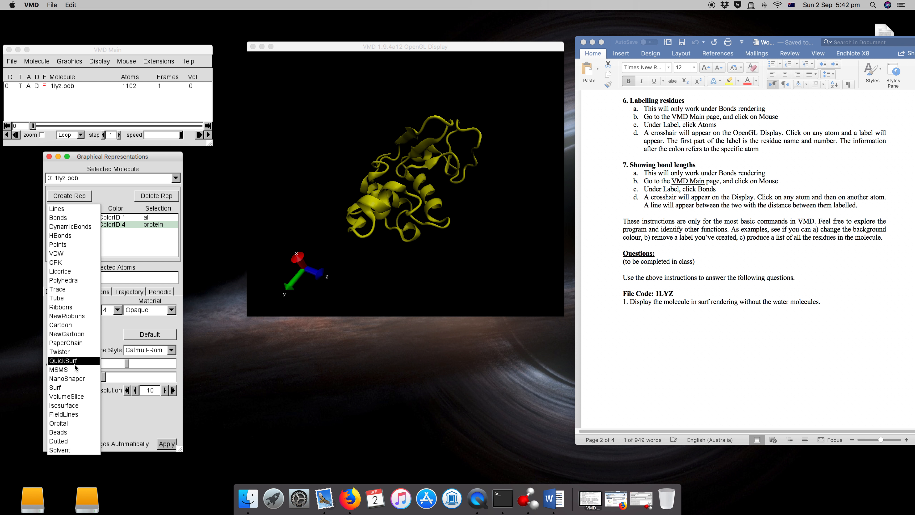
left_click(74, 388)
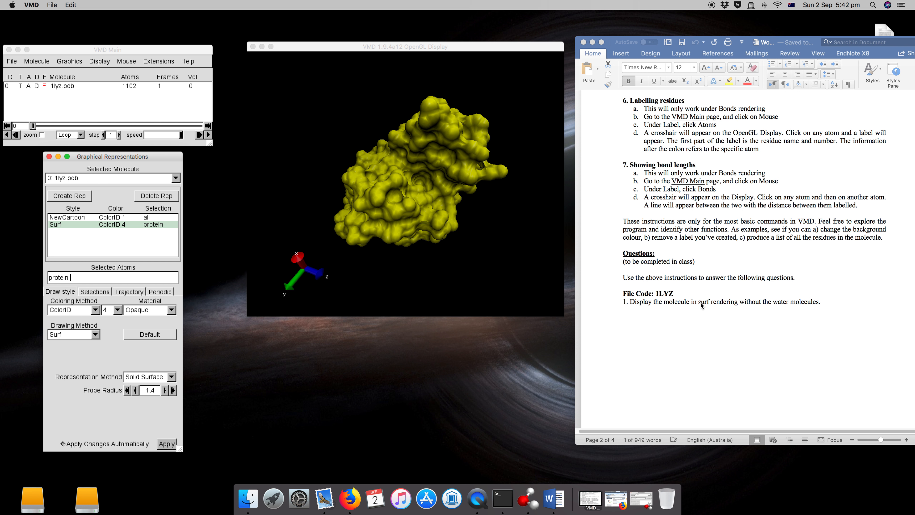
- Set the red all-atoms representation's drawing method to Surf and inspect the overlapping surfaces from several angles
left_click(98, 216)
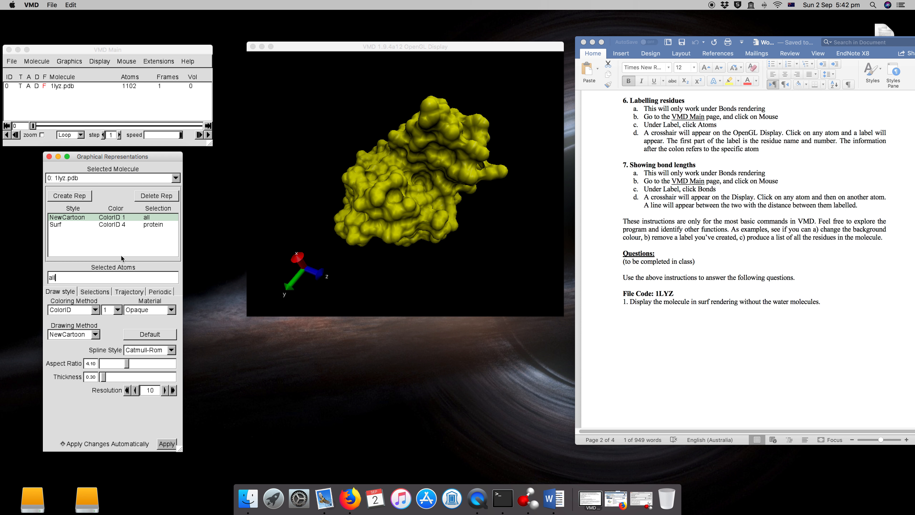
left_click(94, 335)
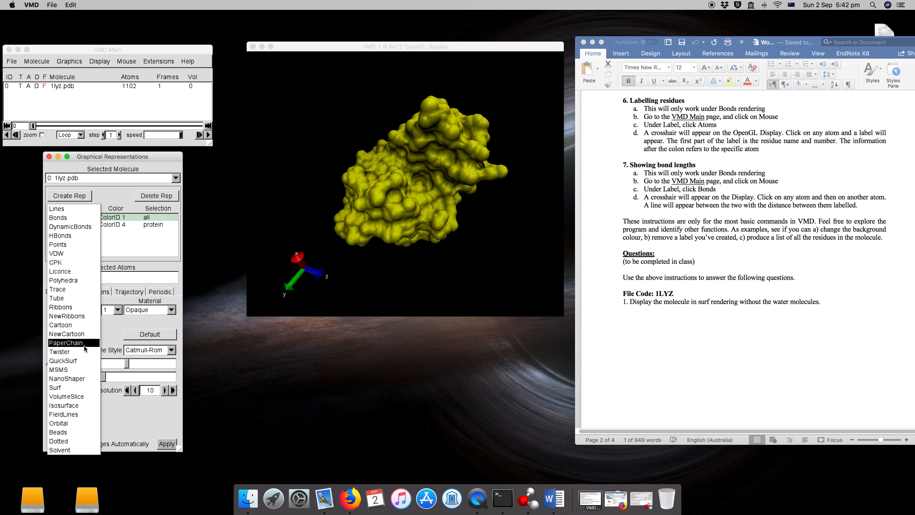
left_click(75, 387)
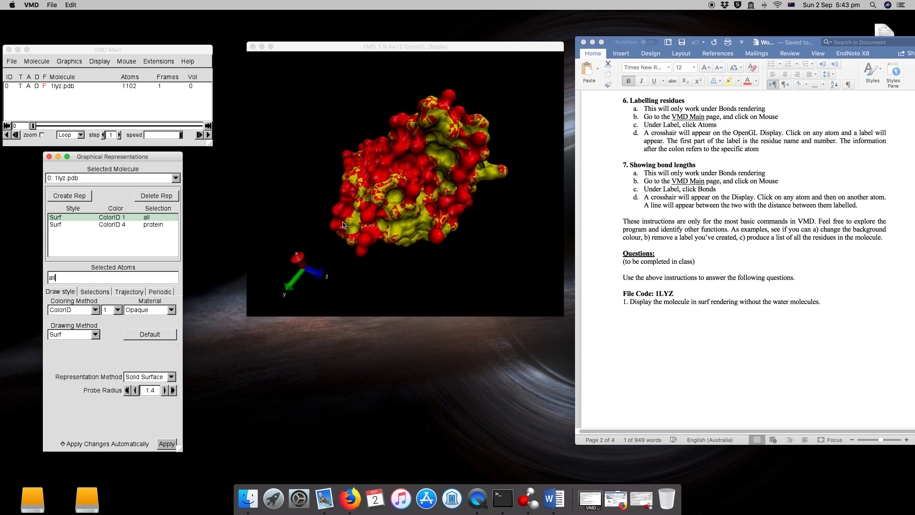
left_click_drag(416, 213, 441, 203)
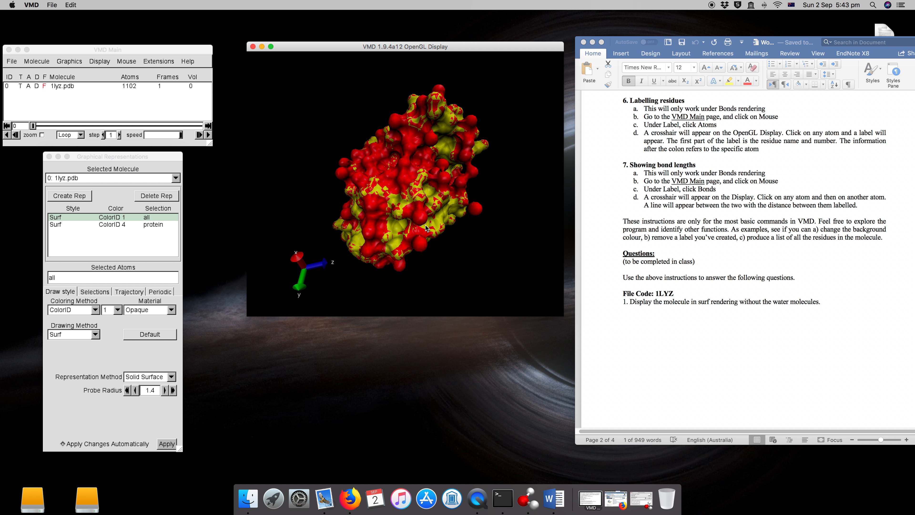
left_click_drag(400, 241, 374, 233)
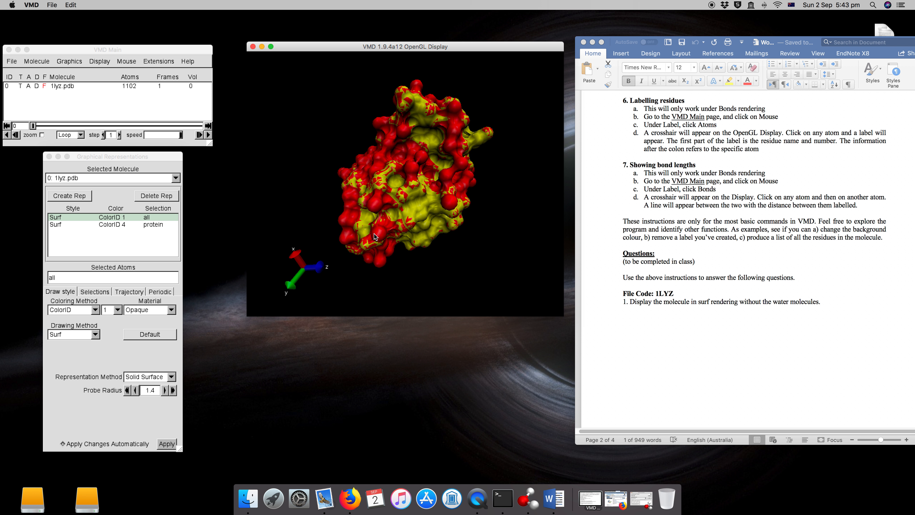
left_click_drag(449, 178, 463, 200)
left_click_drag(404, 237, 361, 234)
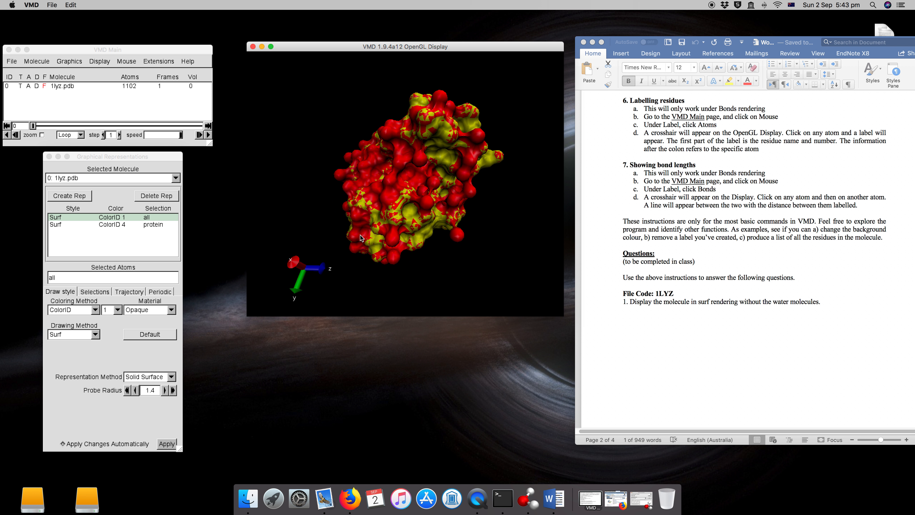
- Hide the red all-atoms Surf representation, toggling it to compare against the protein-only surface
double_click(131, 218)
left_click_drag(397, 240, 466, 189)
left_click_drag(391, 277, 456, 194)
left_click_drag(393, 170, 448, 243)
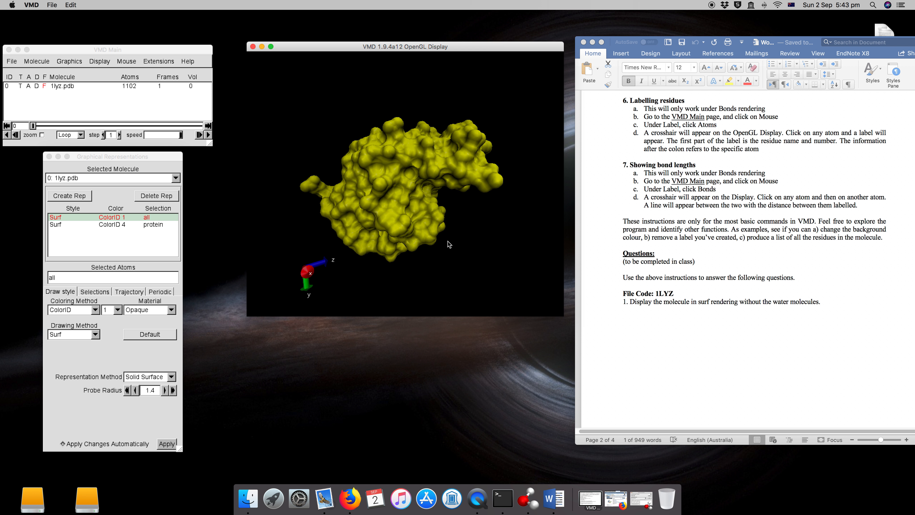
double_click(143, 217)
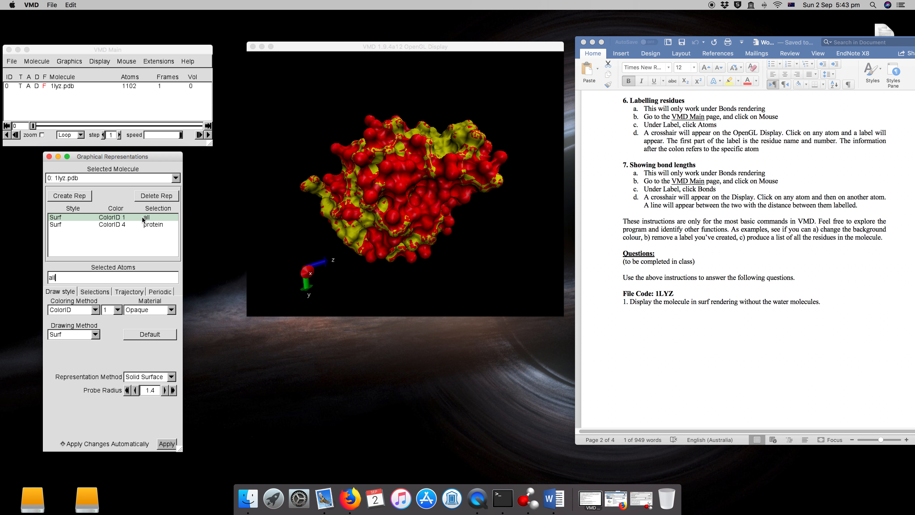
double_click(143, 218)
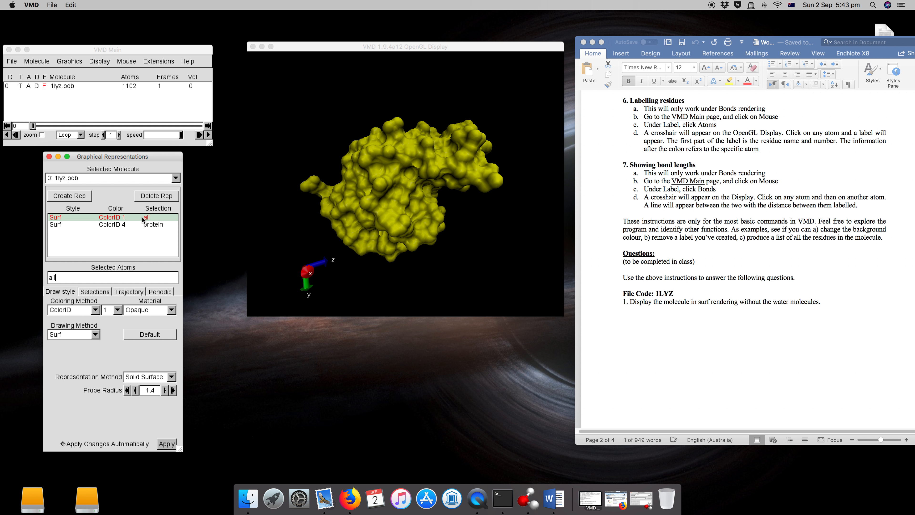
- Create a copy of the yellow protein Surf representation and colour it blue with ColorID 0
left_click(119, 224)
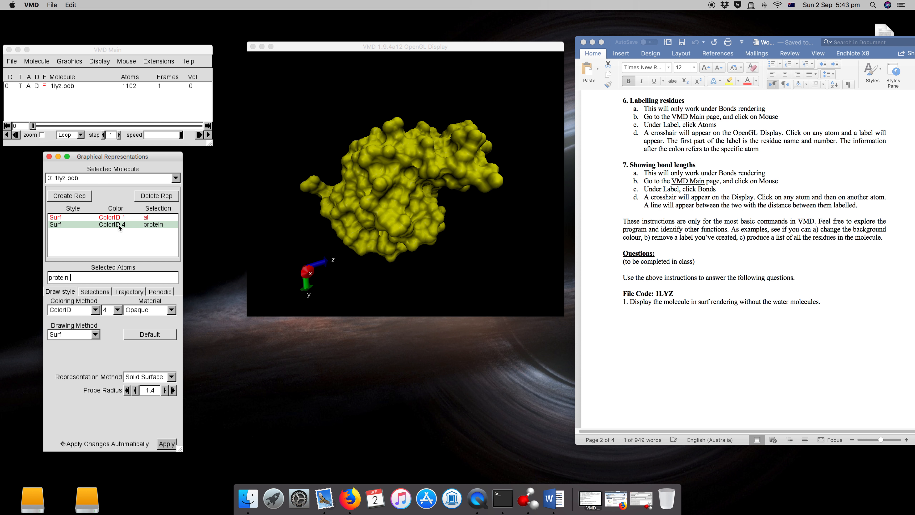
left_click(84, 198)
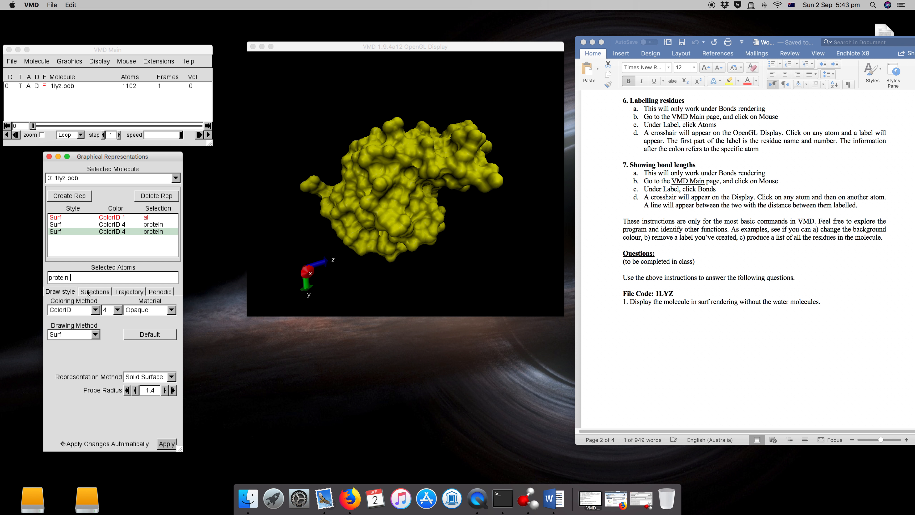
left_click(117, 310)
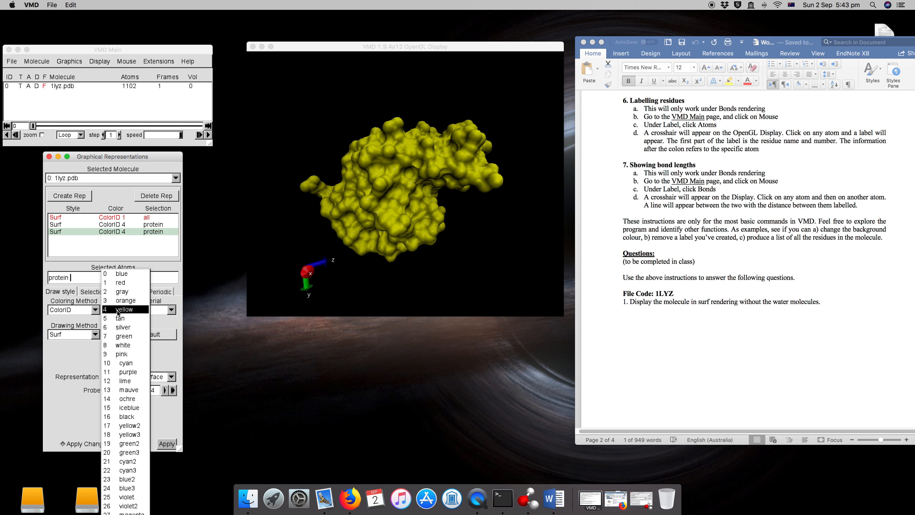
left_click(125, 275)
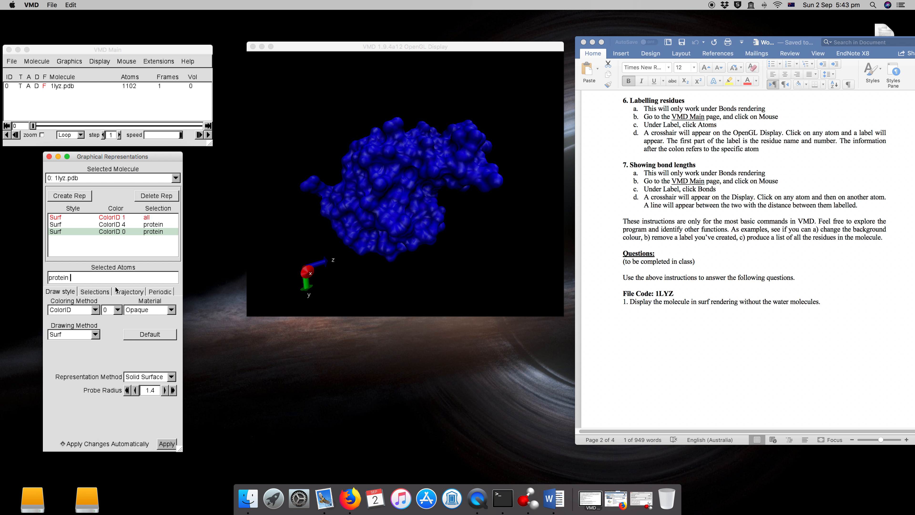
- Change the blue representation's atom selection to water and inspect the water molecules around the yellow protein surface
left_click(96, 291)
left_click_drag(72, 278, 46, 278)
key("BackSpace")
left_click(125, 340)
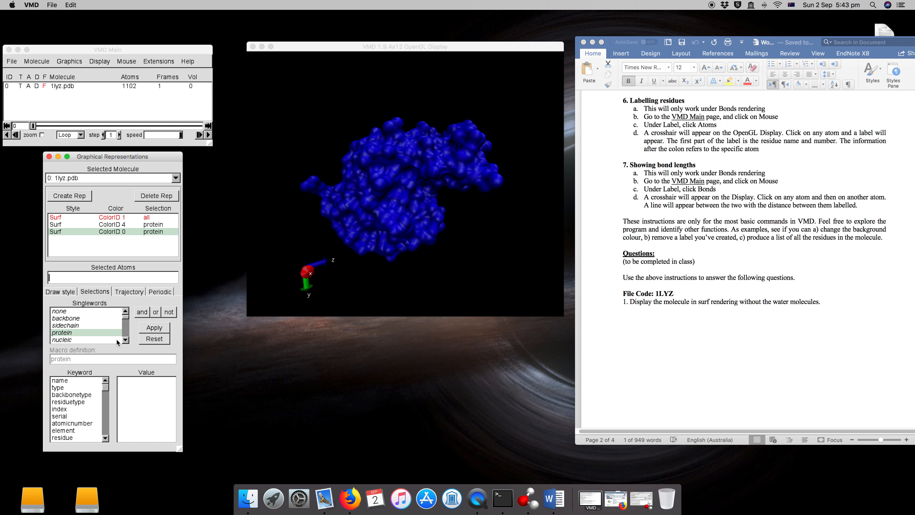
left_click(126, 340)
double_click(102, 341)
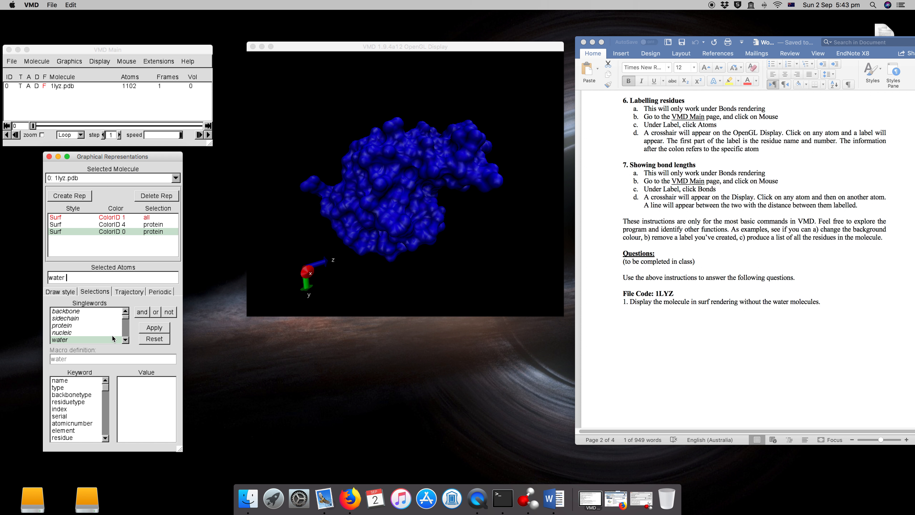
left_click(163, 327)
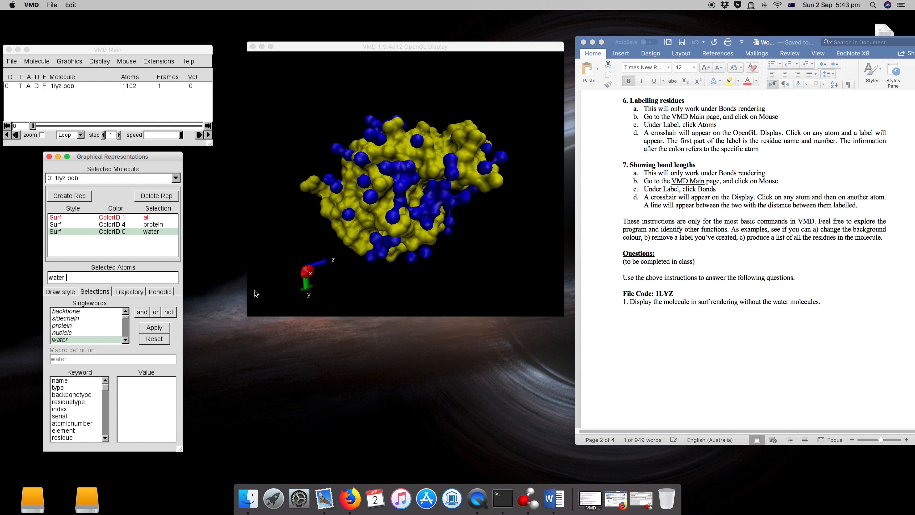
left_click(353, 223)
mouse_move(354, 223)
left_mouse_down()
mouse_move(392, 242)
mouse_move(361, 226)
left_mouse_up()
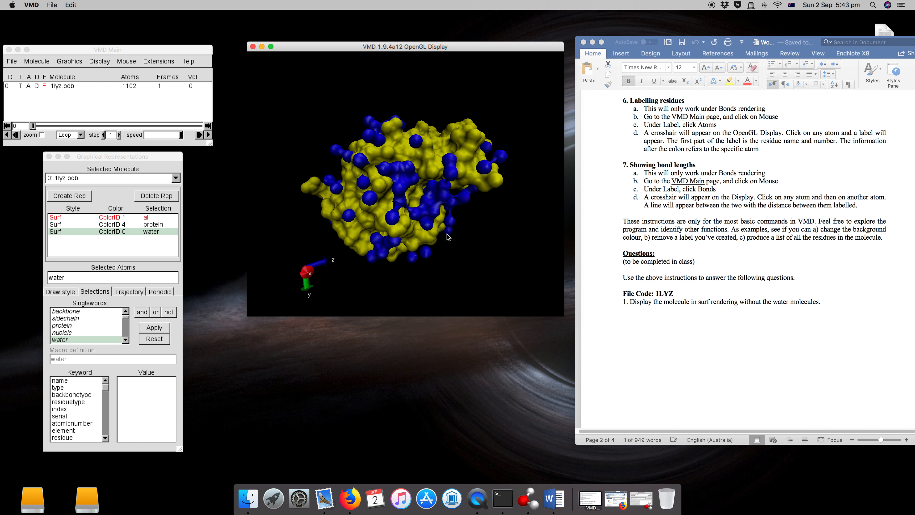
left_click_drag(464, 175, 270, 223)
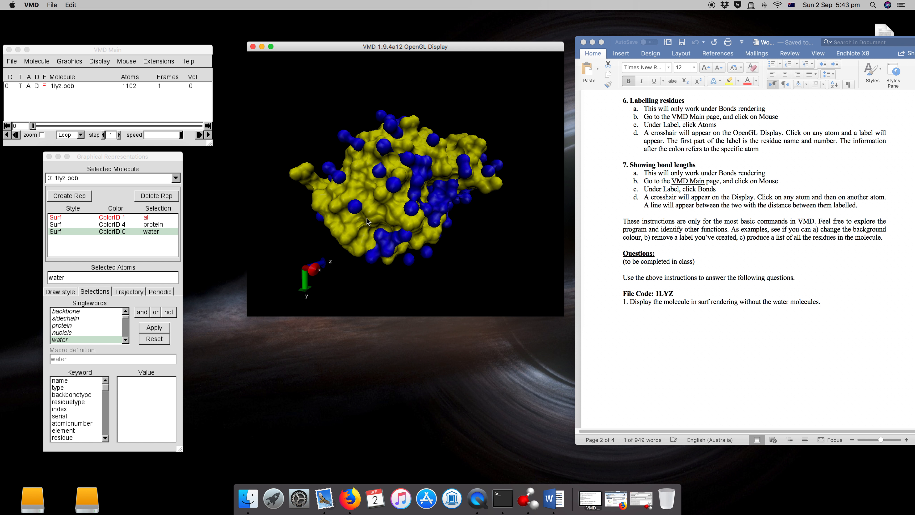
left_click(122, 226)
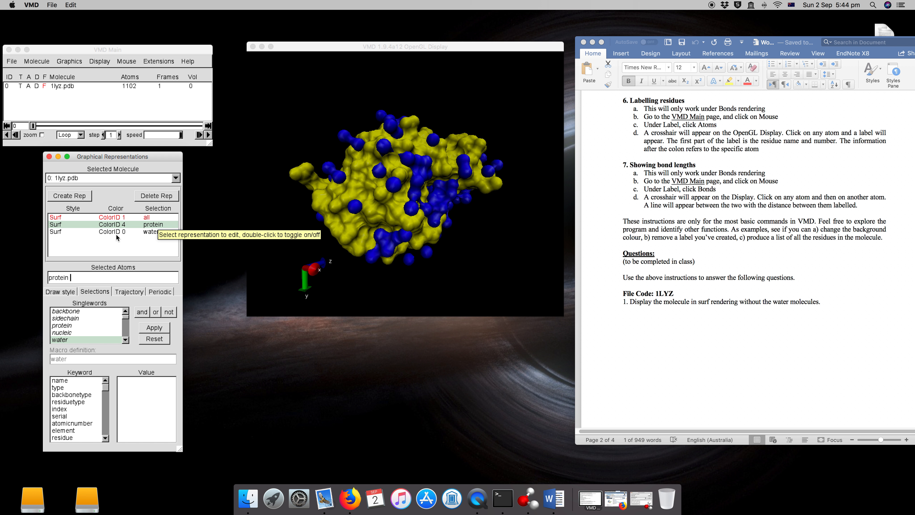
- Review the draw style and colour settings of the protein and water representations, and reopen the water representation's selection settings
left_click(64, 292)
left_click(117, 310)
left_click(118, 310)
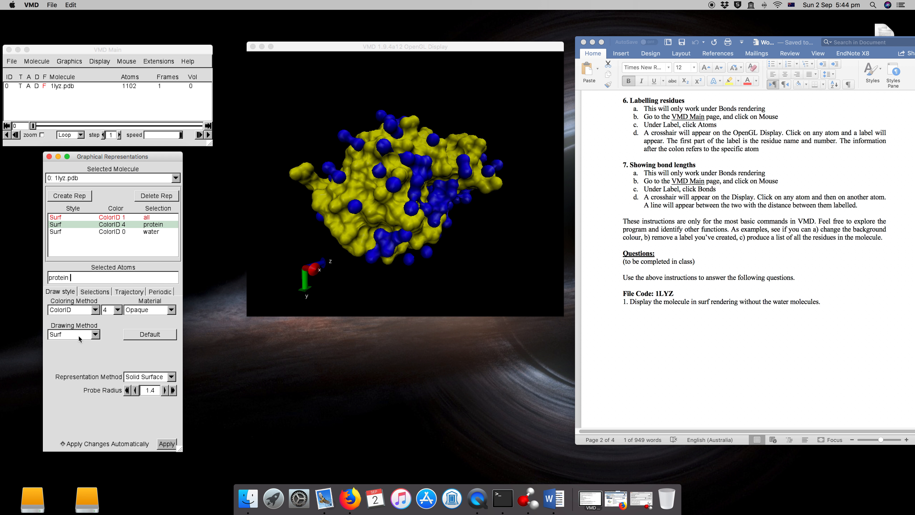
left_click(135, 232)
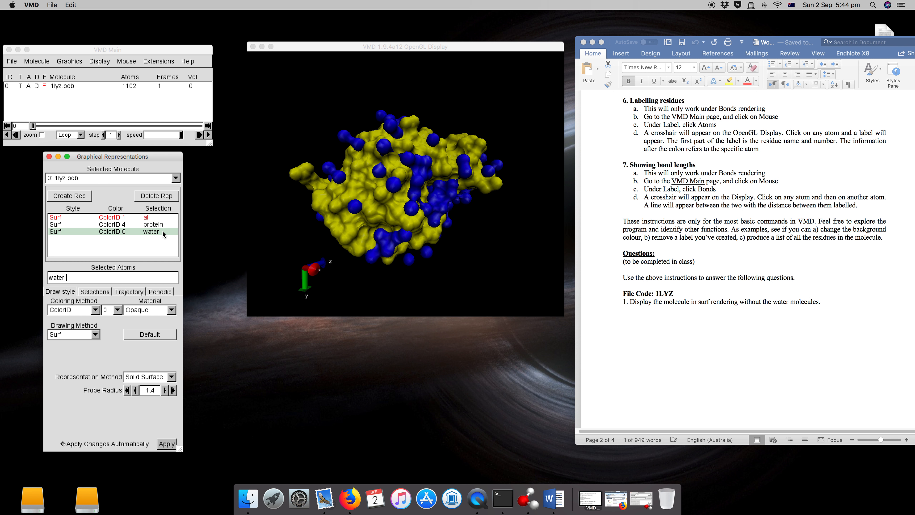
left_click(117, 311)
left_click(118, 310)
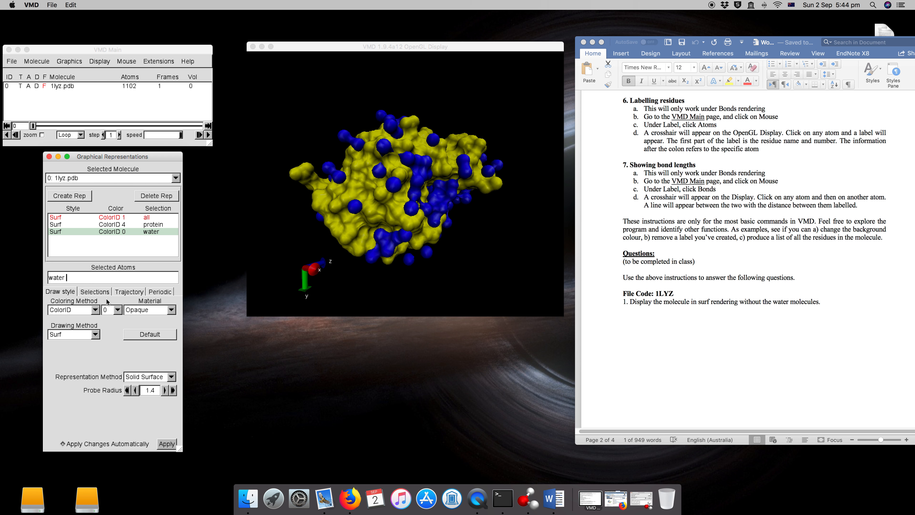
left_click(93, 291)
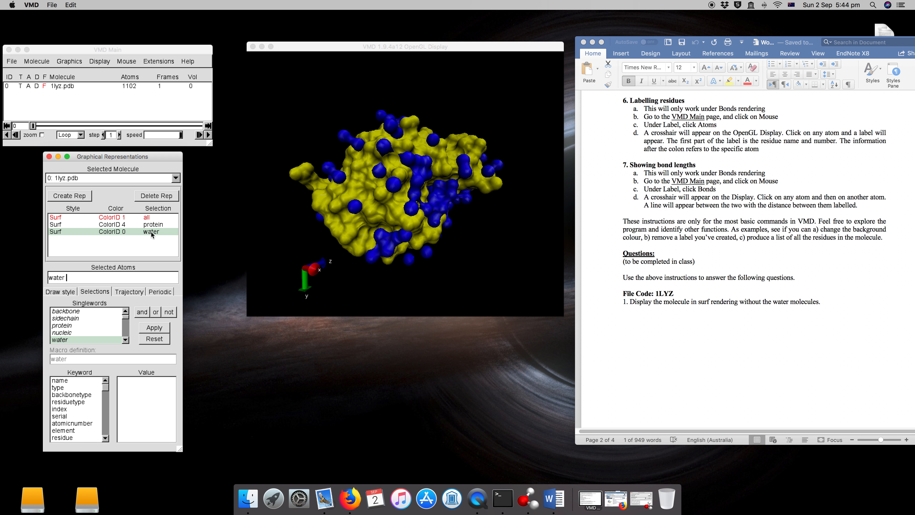
- Hide the blue water representation, toggling it for comparison, and view the yellow protein surface from another angle
double_click(109, 231)
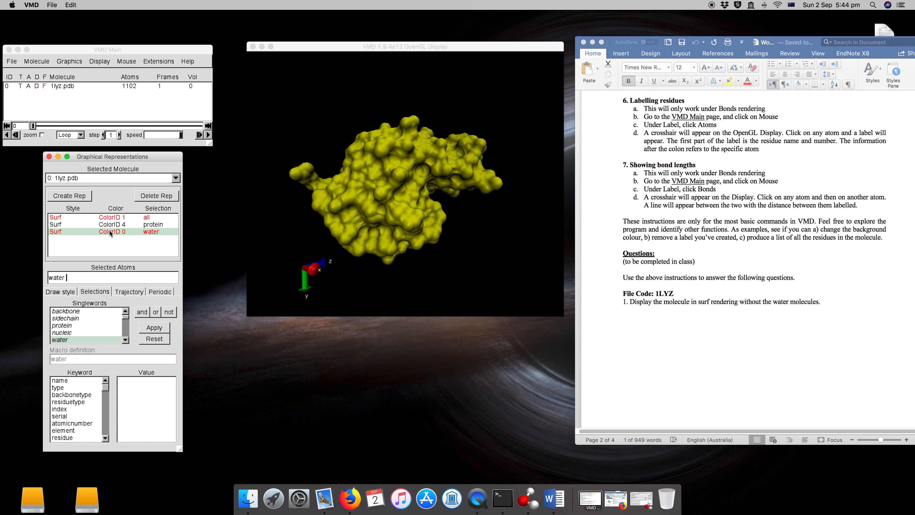
double_click(109, 231)
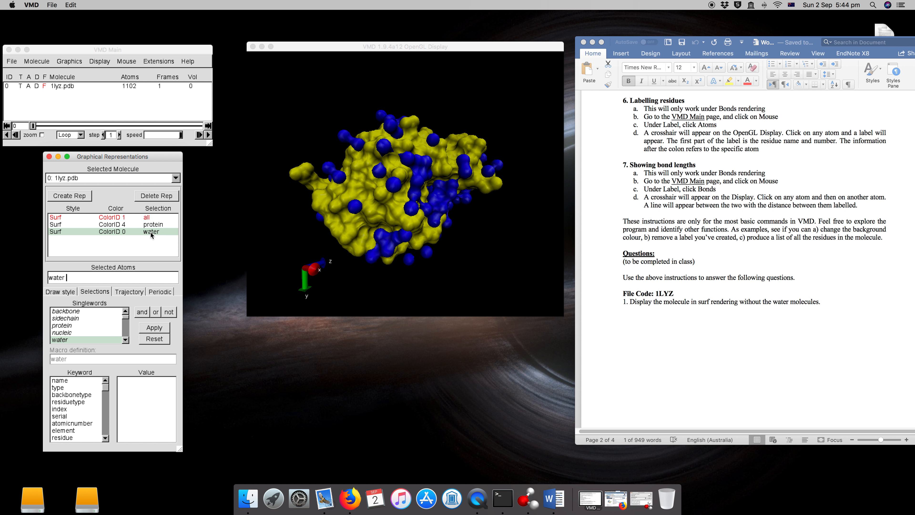
double_click(143, 231)
left_click(126, 224)
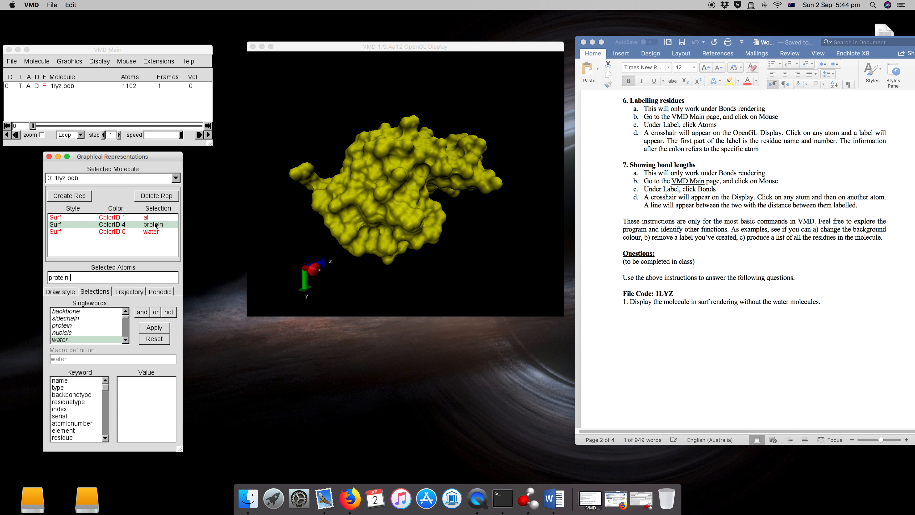
left_click_drag(352, 222, 379, 187)
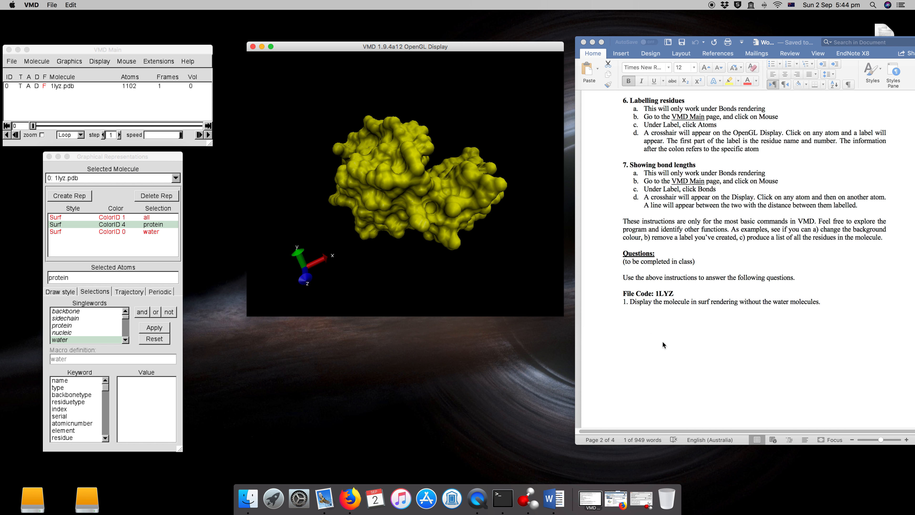
- Bring up worksheet question 2, and delete the water and red all-atoms representations so only the yellow protein Surf remains
scroll(664, 345, "down", 10)
scroll(664, 342, "down", 5)
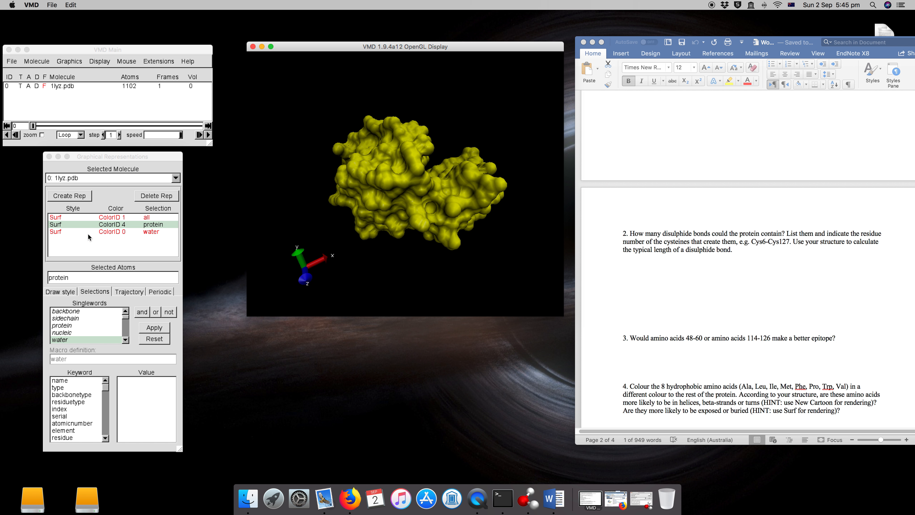
left_click(97, 233)
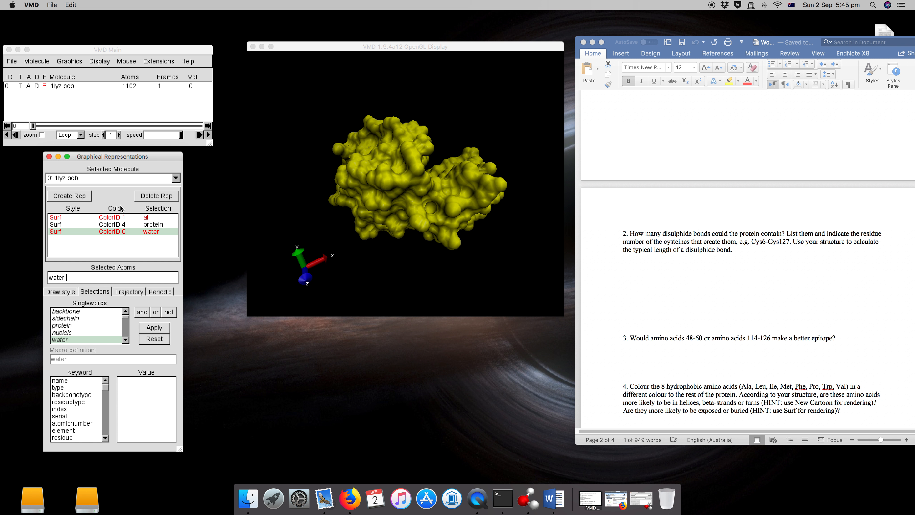
left_click(159, 200)
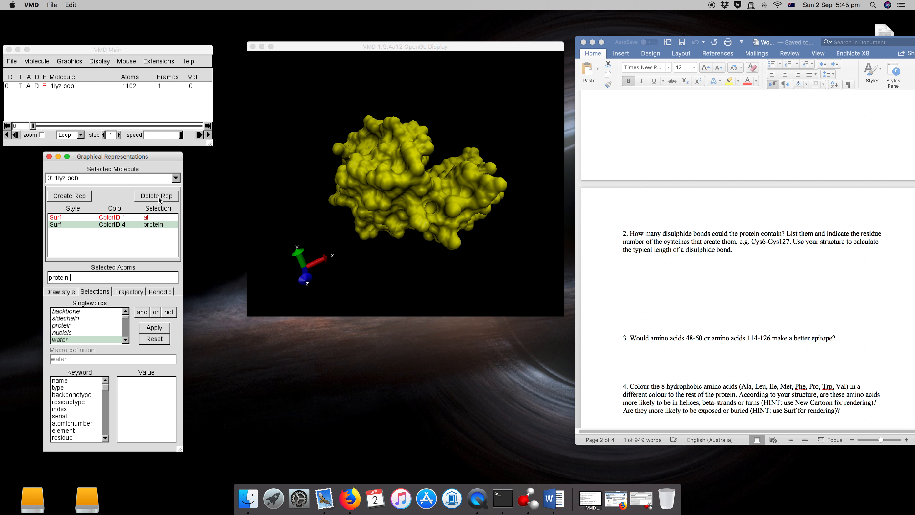
left_click(121, 218)
left_click(156, 196)
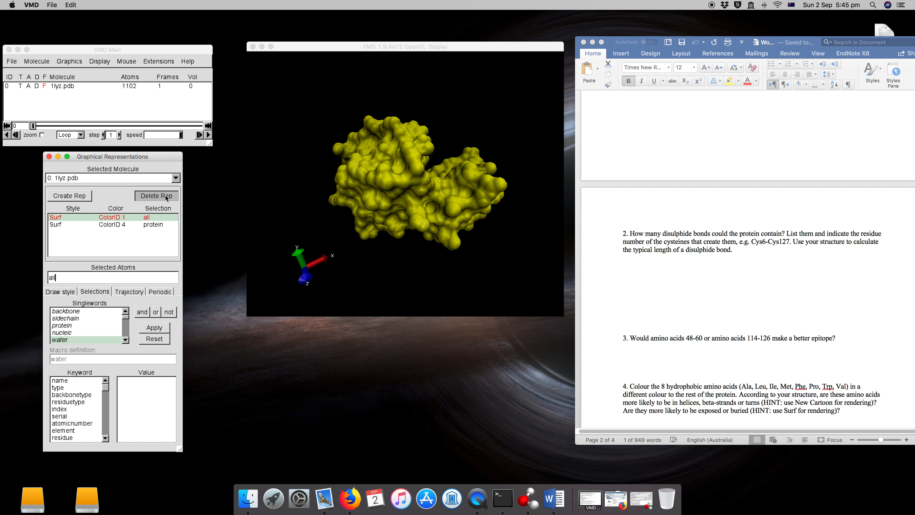
left_click_drag(379, 206, 455, 198)
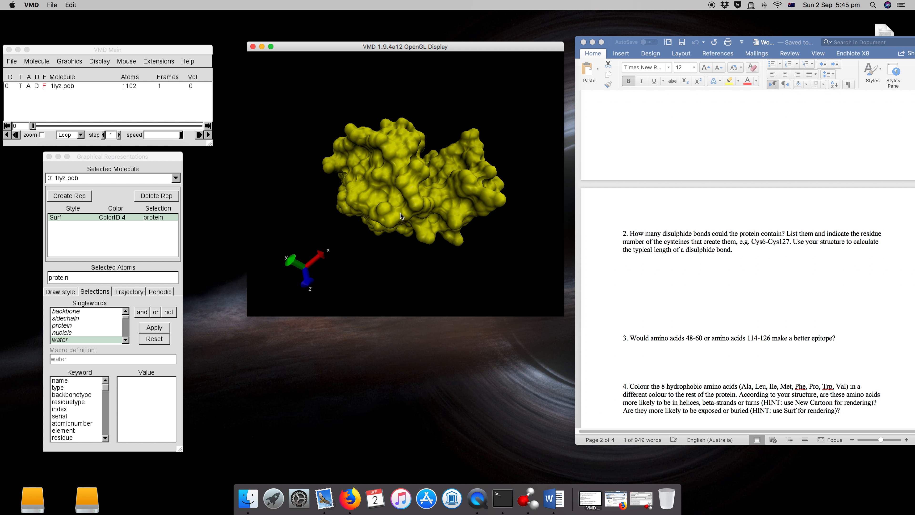
- Create a copy of the protein representation and set its atom selection to "protein element S"
left_click(76, 198)
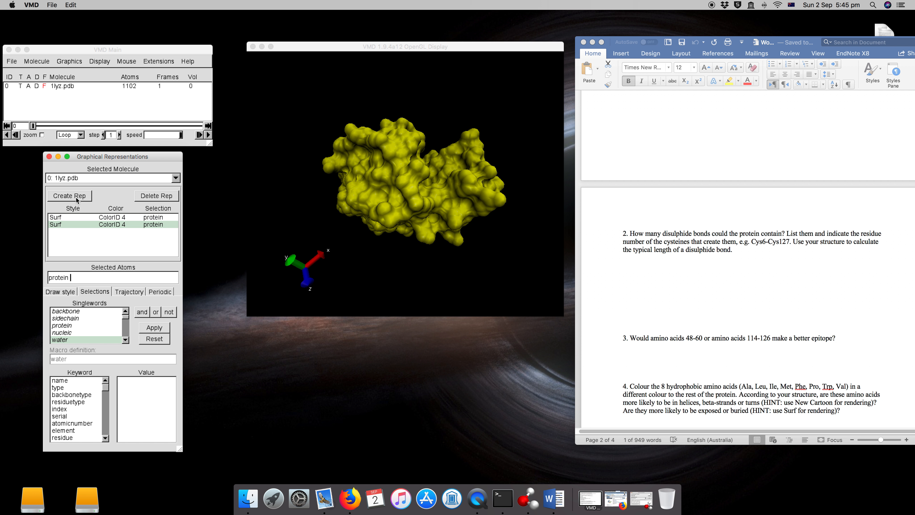
left_click_drag(78, 278, 42, 278)
left_click(102, 282)
left_click(104, 438)
left_click(105, 438)
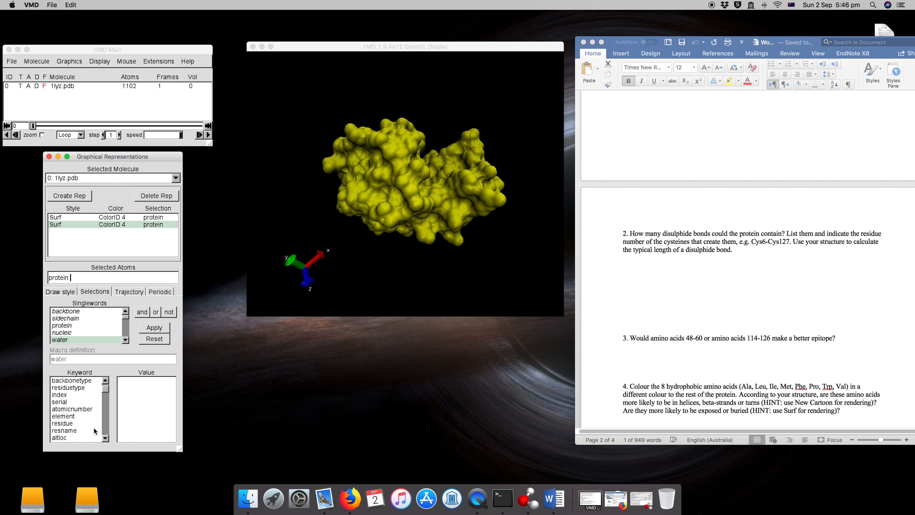
left_click(67, 417)
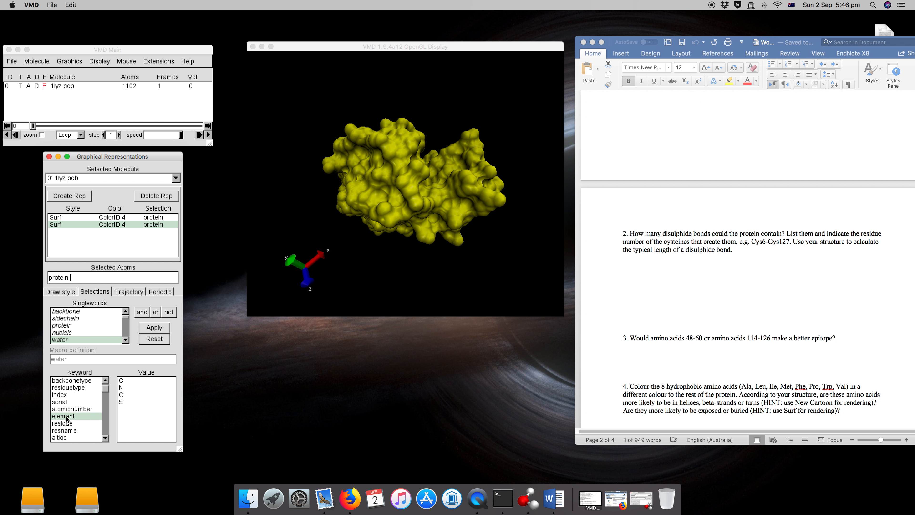
double_click(67, 417)
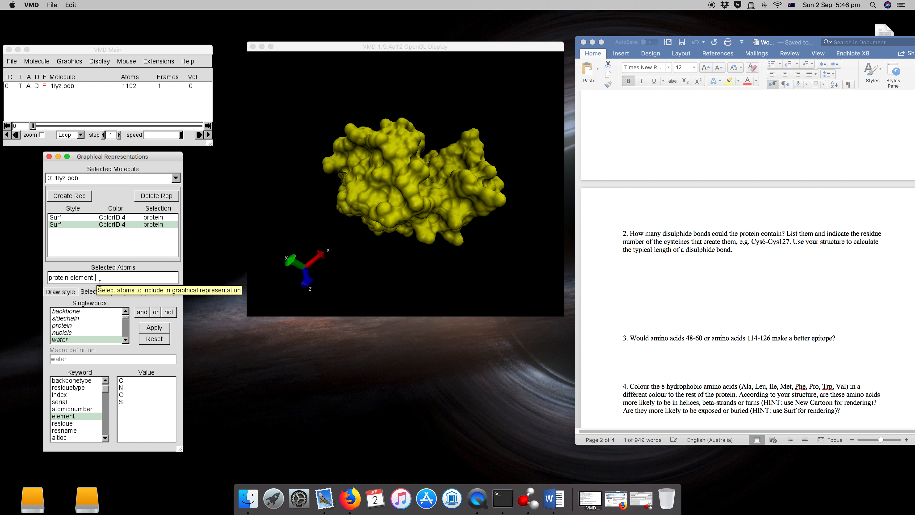
left_click(121, 403)
double_click(124, 403)
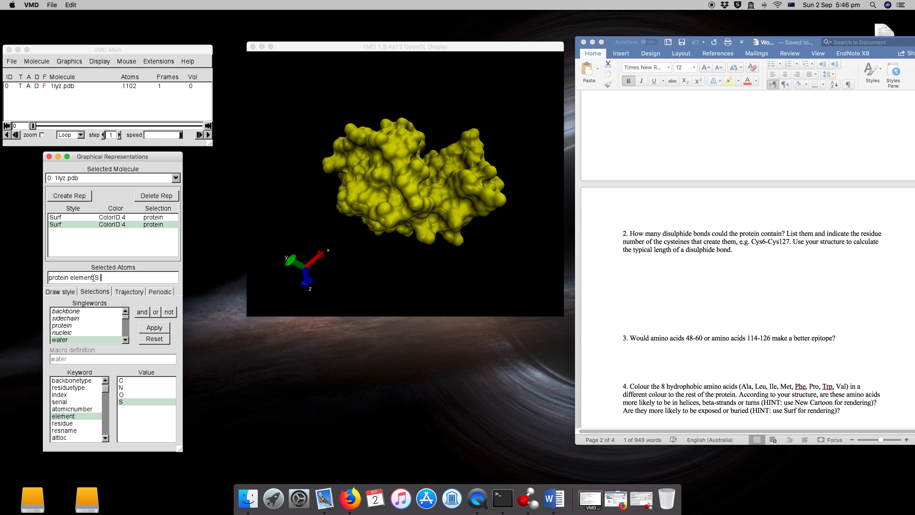
left_click(158, 330)
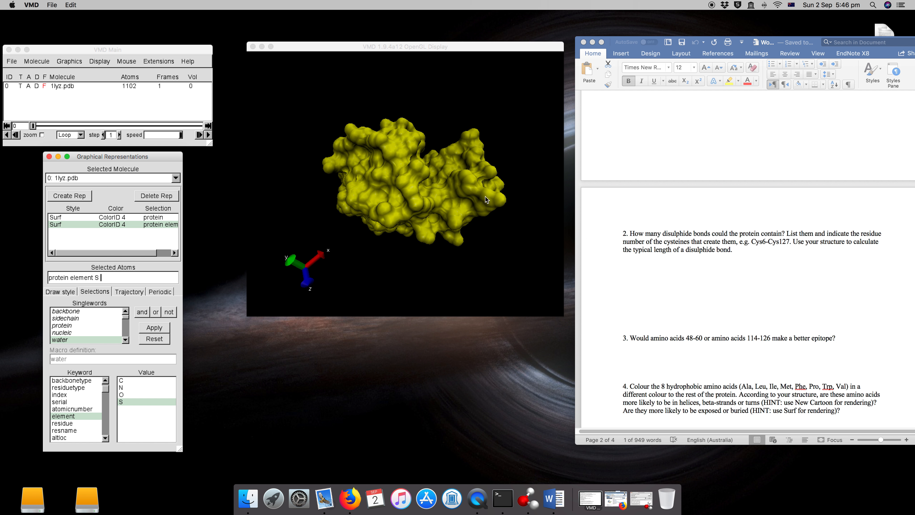
- Hide the full protein surface representation and inspect the protein's sulfur atoms from several angles
left_click(119, 217)
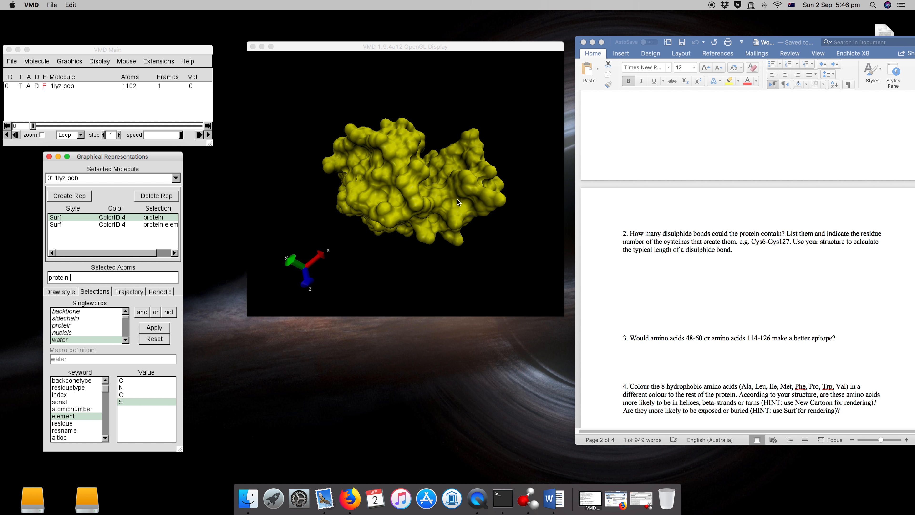
double_click(124, 218)
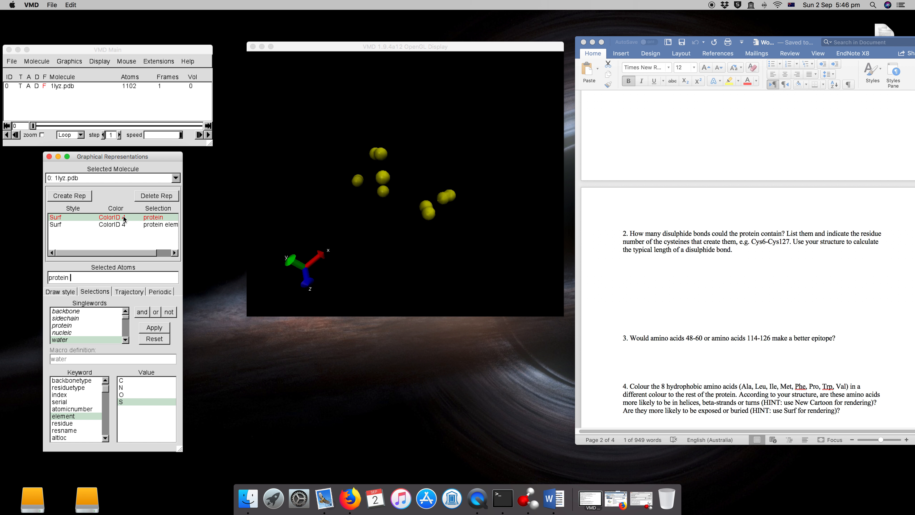
left_click_drag(340, 221, 506, 233)
left_click_drag(440, 152, 347, 183)
left_click_drag(454, 186, 436, 185)
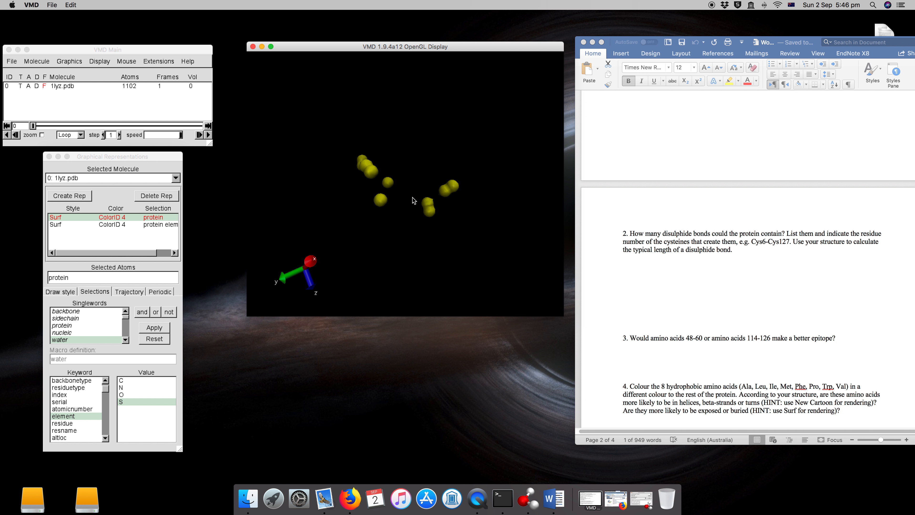
- Open the draw style settings of the sulfur-only representation
left_click(115, 224)
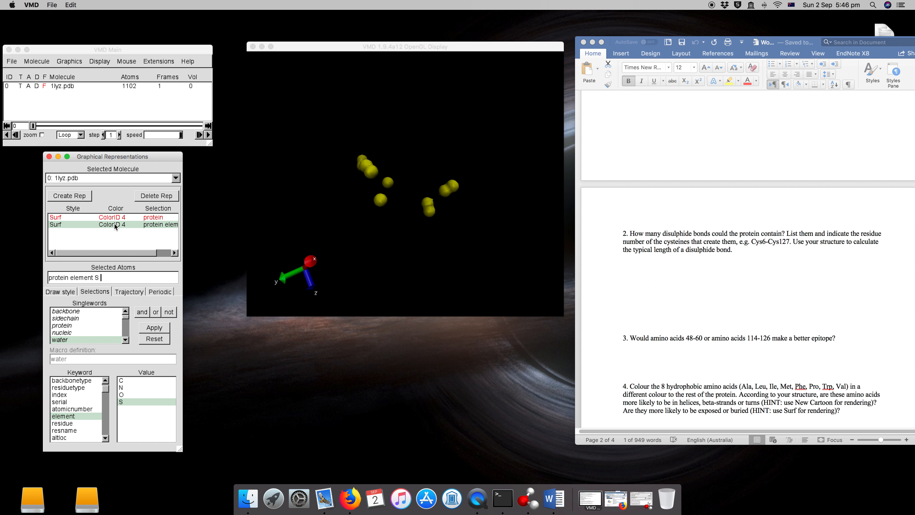
left_click(58, 292)
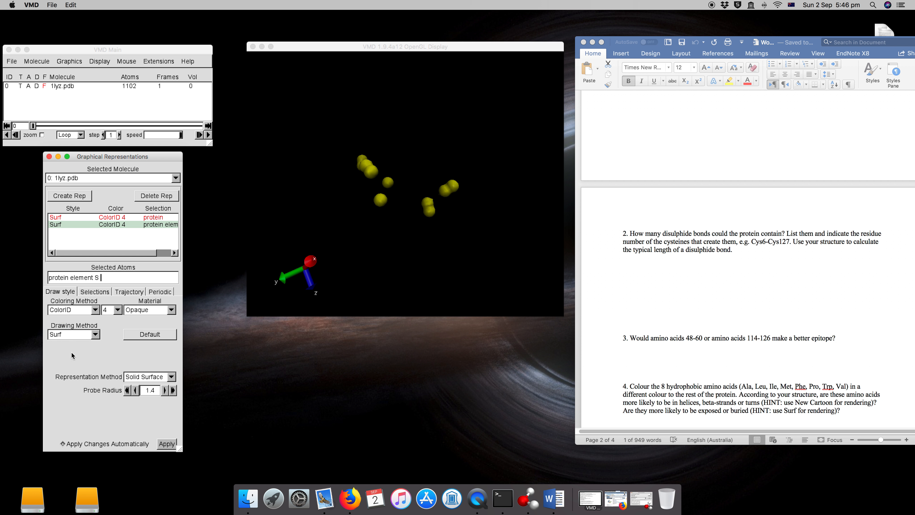
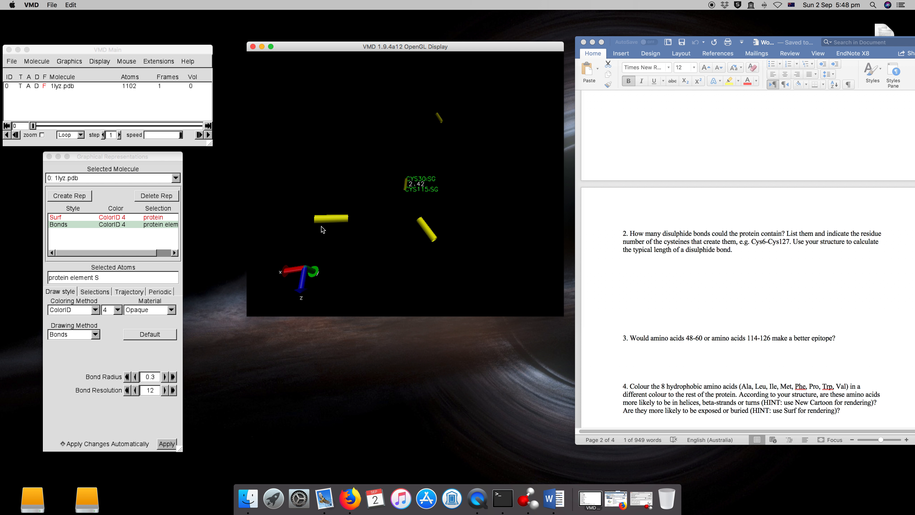
- Label the disulphide bond length between the SG atoms of CYS80 and CYS64
left_click(316, 222)
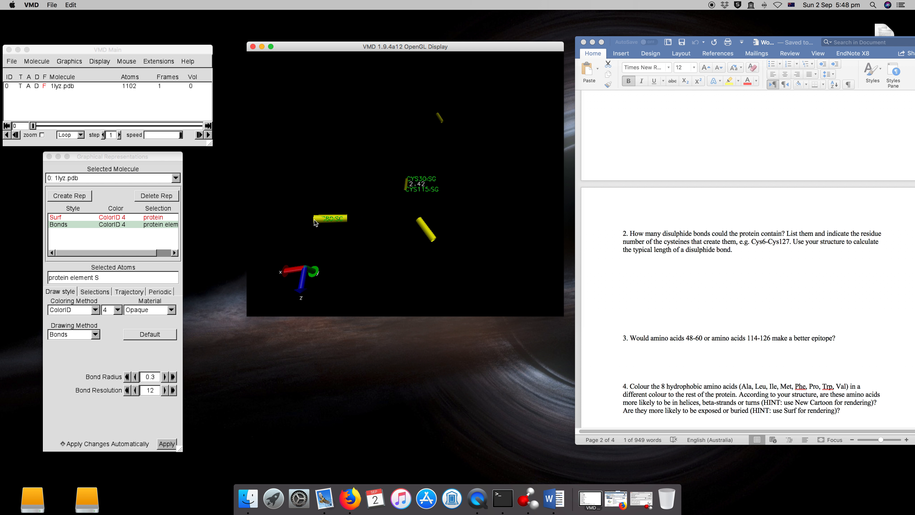
left_click_drag(346, 231, 393, 295)
left_click(416, 169)
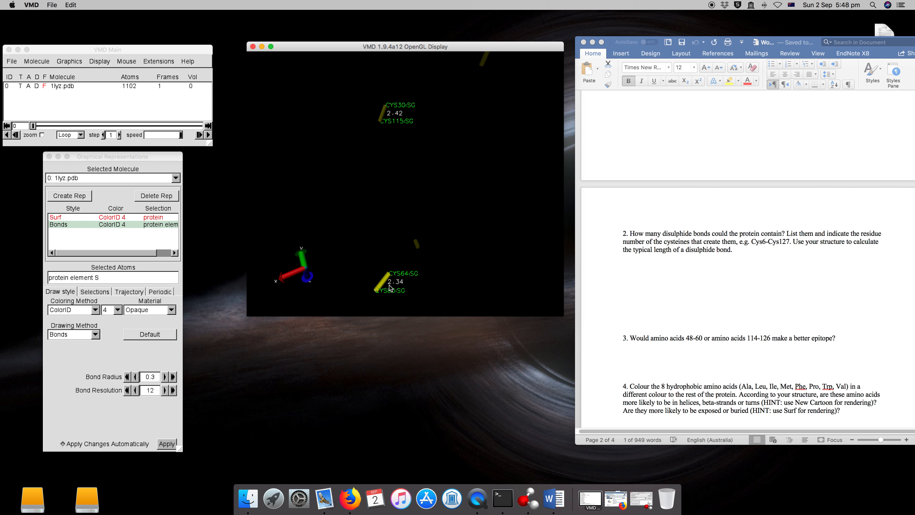
- Label the disulphide bond length between the SG atoms of CYS76 and CYS94
key("r")
left_click_drag(389, 284, 339, 260)
key("2")
left_click(382, 225)
left_click(388, 245)
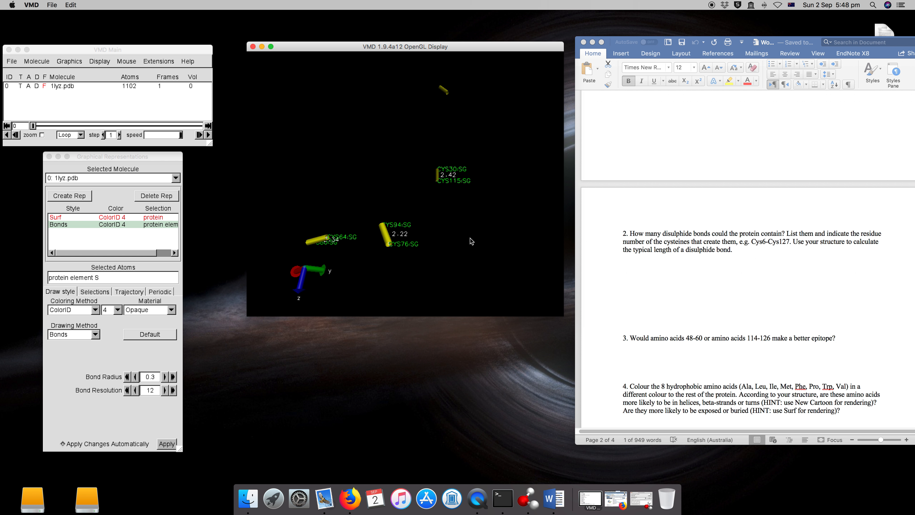
- Label the disulphide bond length between the SG atoms of CYS127 and CYS6, and view all the labelled bonds
left_click_drag(483, 246, 321, 265)
left_click_drag(302, 213, 345, 127)
scroll(465, 228, "up", 2)
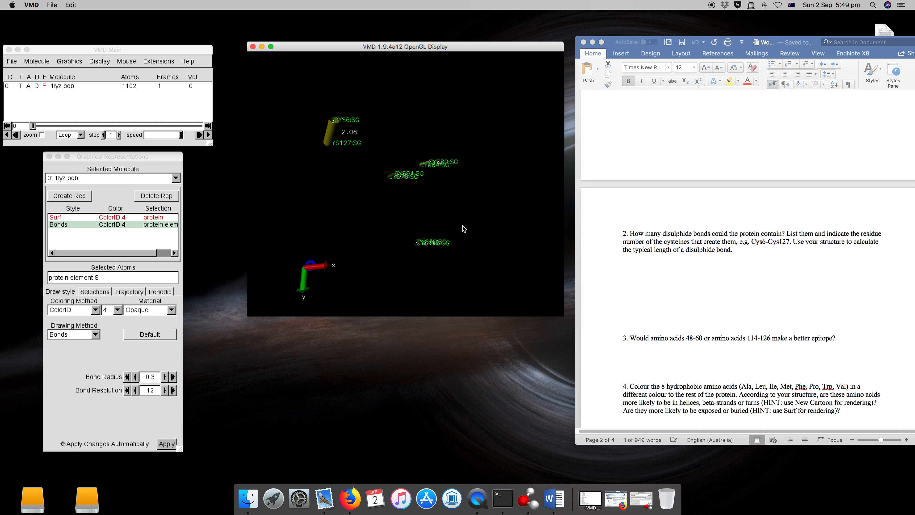
left_click_drag(522, 220, 457, 250)
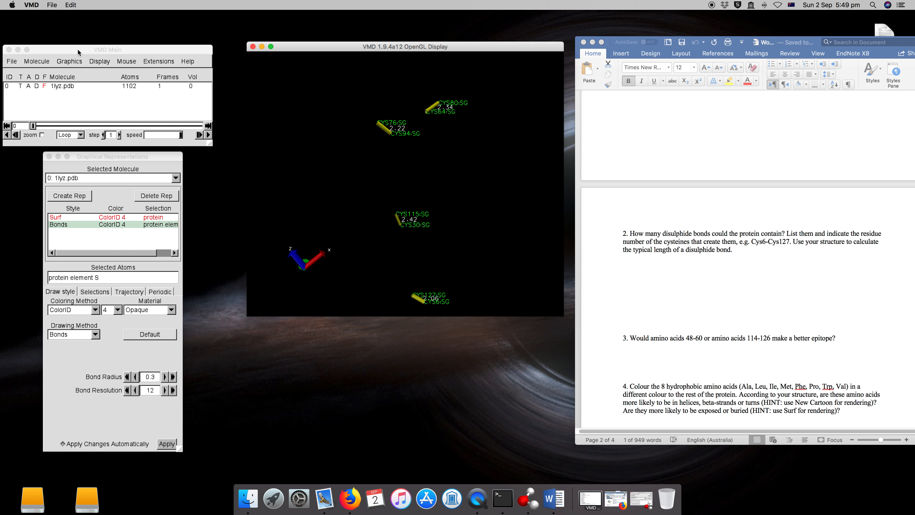
- Open the Labels window and delete all the cysteine atom labels, keeping the bond length labels
left_click(80, 57)
left_click(90, 62)
mouse_move(78, 62)
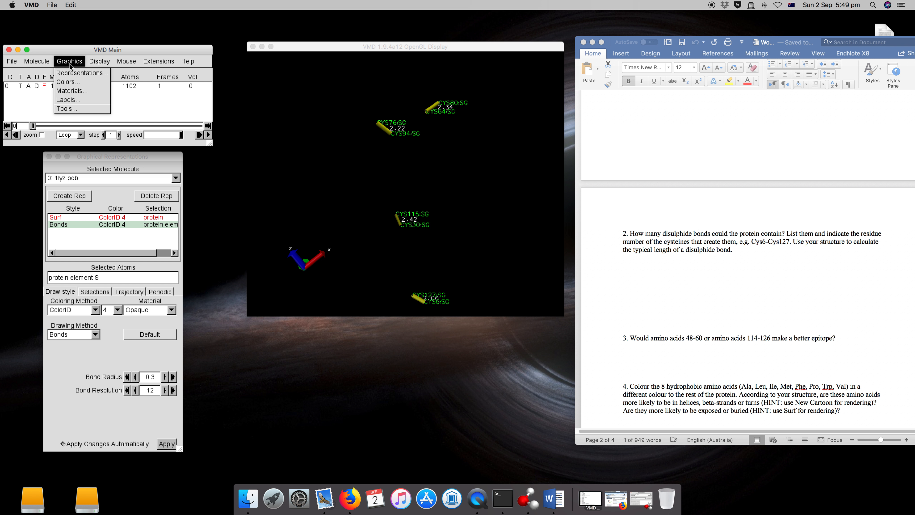
left_click(68, 100)
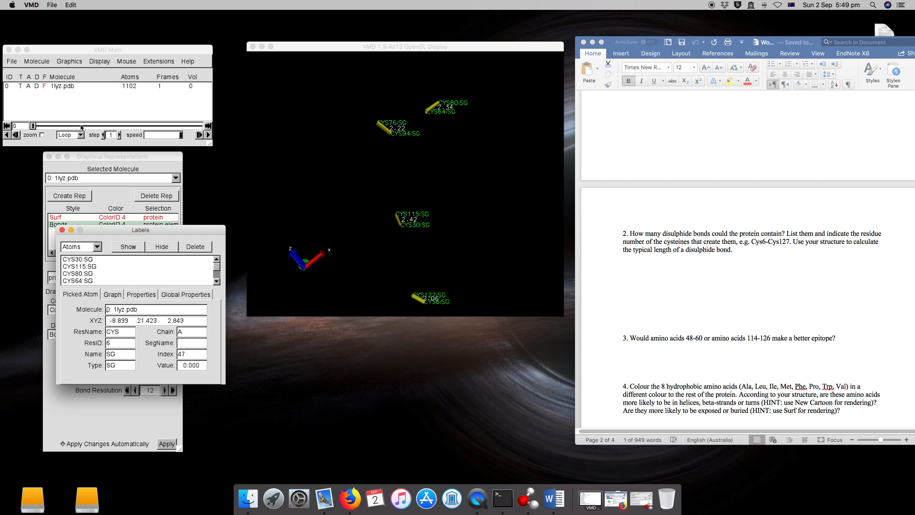
left_click(97, 248)
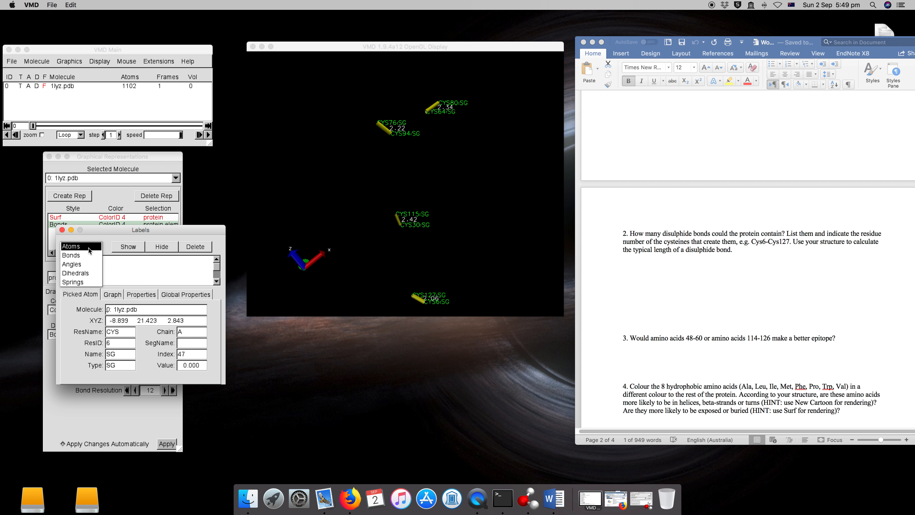
left_click(89, 249)
left_click_drag(88, 261, 93, 296)
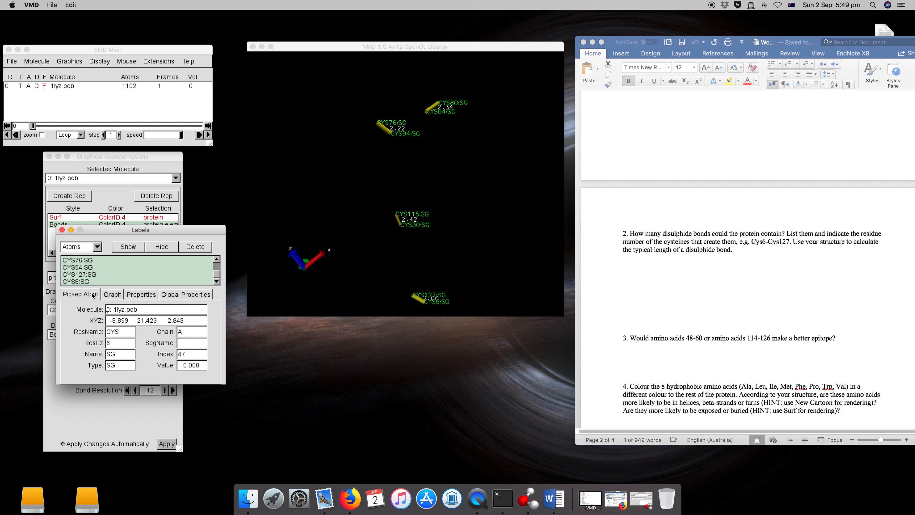
left_click(191, 247)
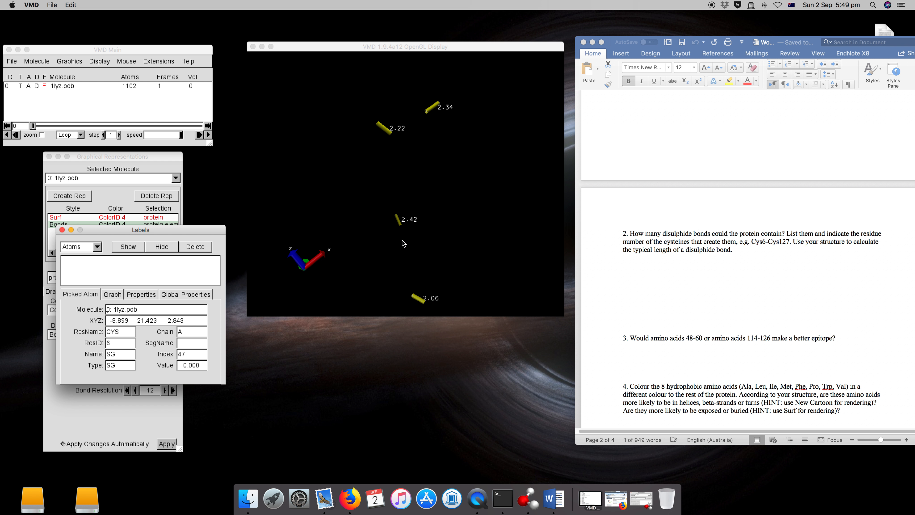
- Delete all four disulphide bond labels and close the Labels window
left_click(97, 248)
left_click(91, 256)
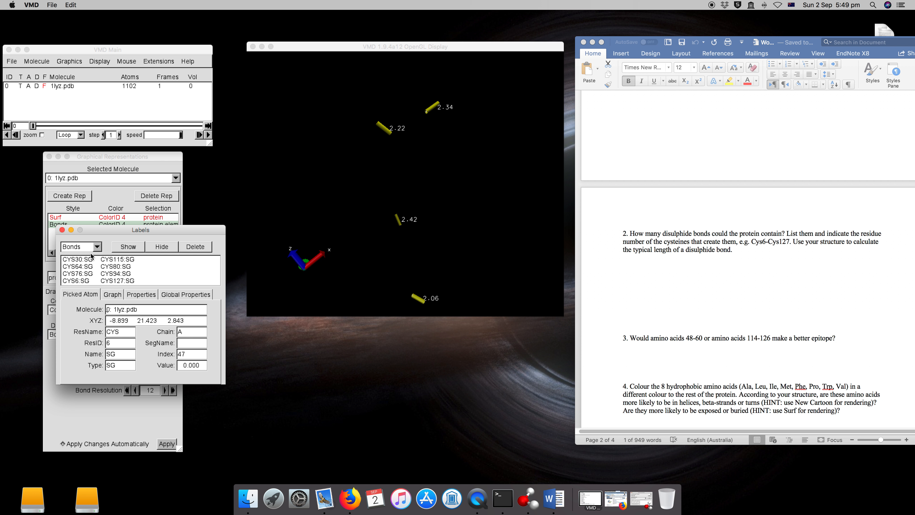
left_click_drag(116, 261, 119, 285)
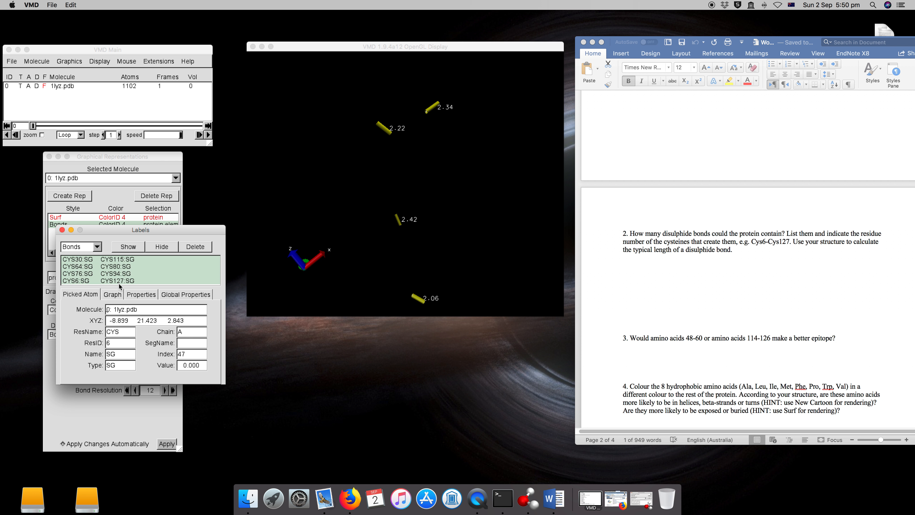
left_click(194, 249)
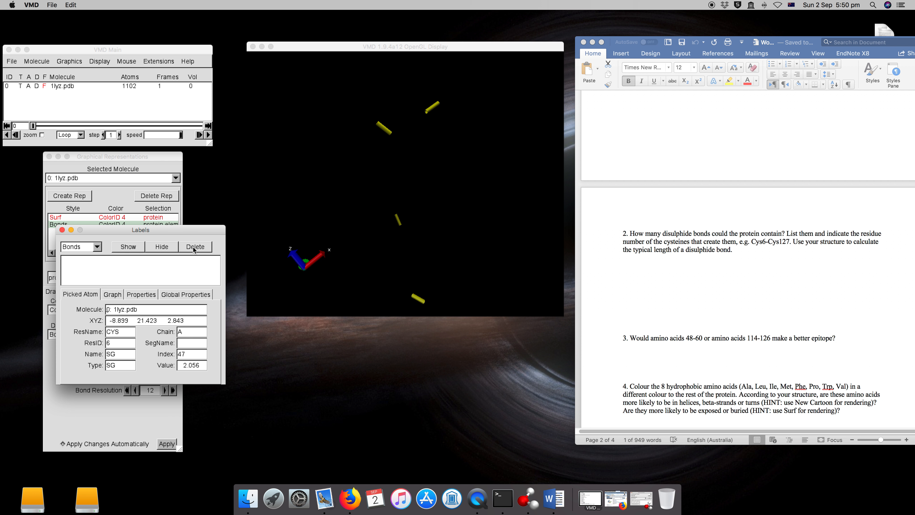
left_click(62, 230)
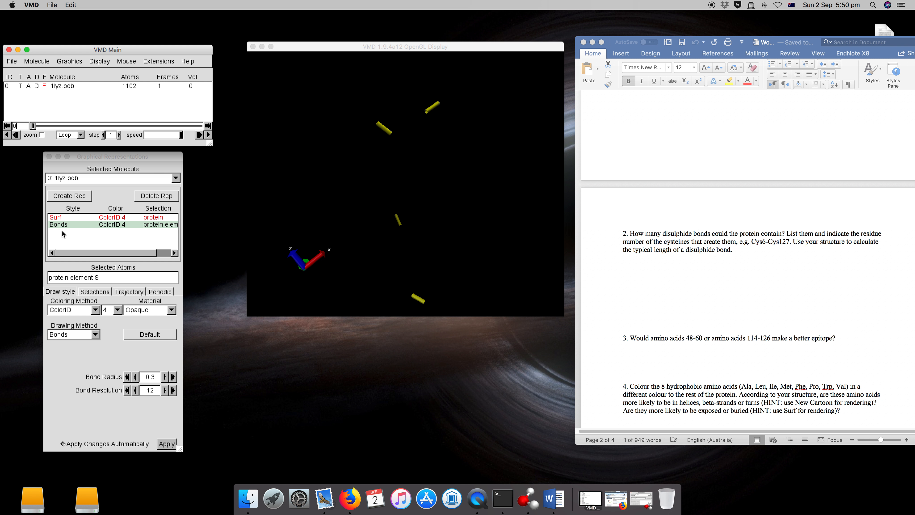
- Hide the sulphur Bonds representation, show the protein Surf representation, and view the whole surface zoomed out and rotated
mouse_move(348, 164)
left_mouse_down()
mouse_move(332, 166)
mouse_move(362, 159)
left_mouse_up()
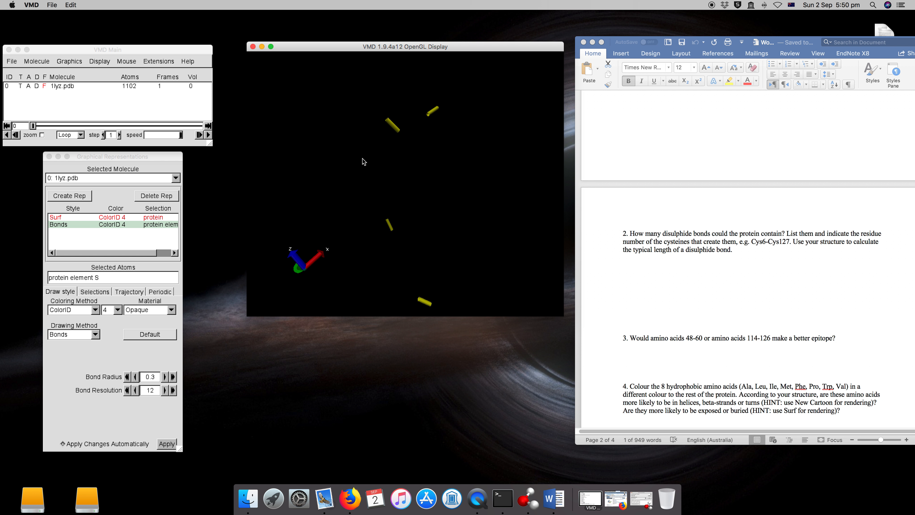
double_click(130, 225)
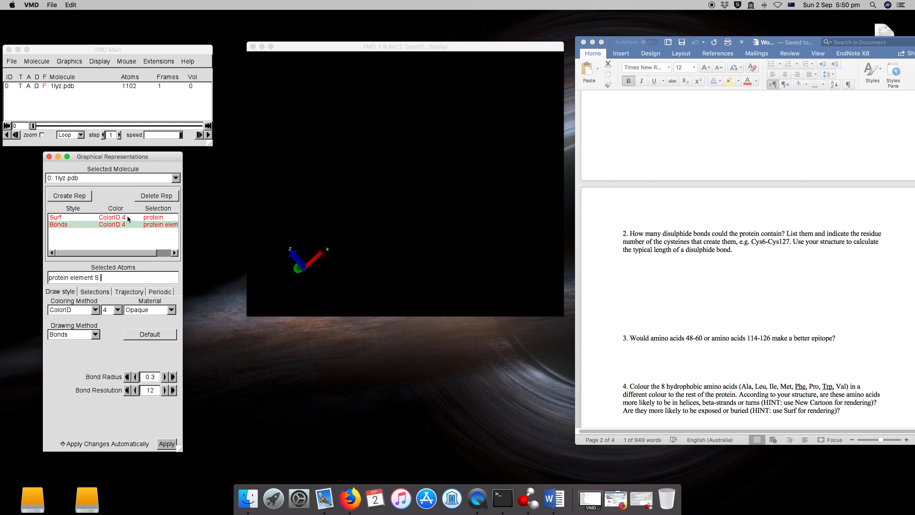
double_click(128, 217)
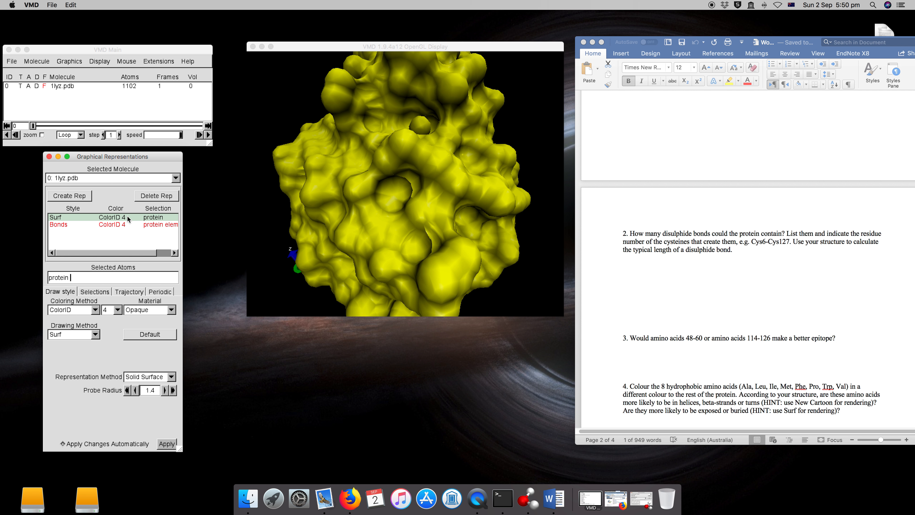
scroll(398, 203, "down", 10)
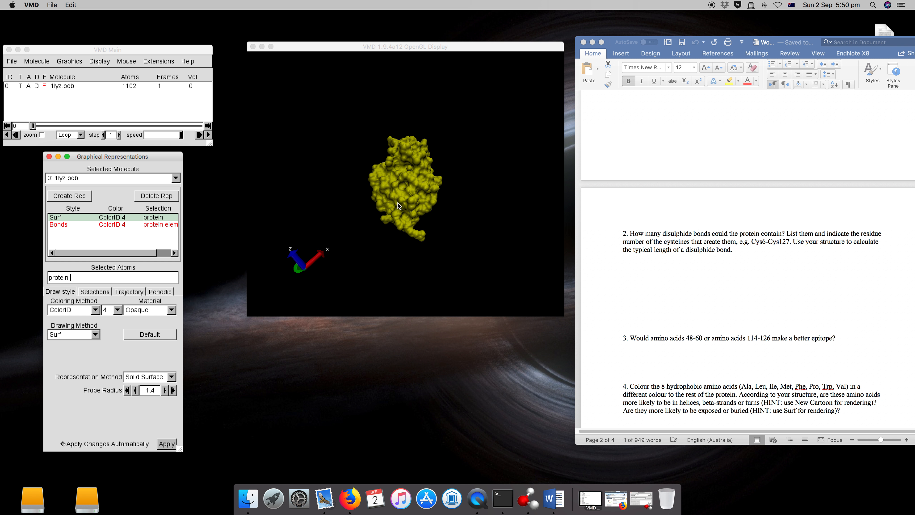
left_click(416, 206)
left_click_drag(416, 205, 505, 225)
left_click_drag(382, 257, 396, 227)
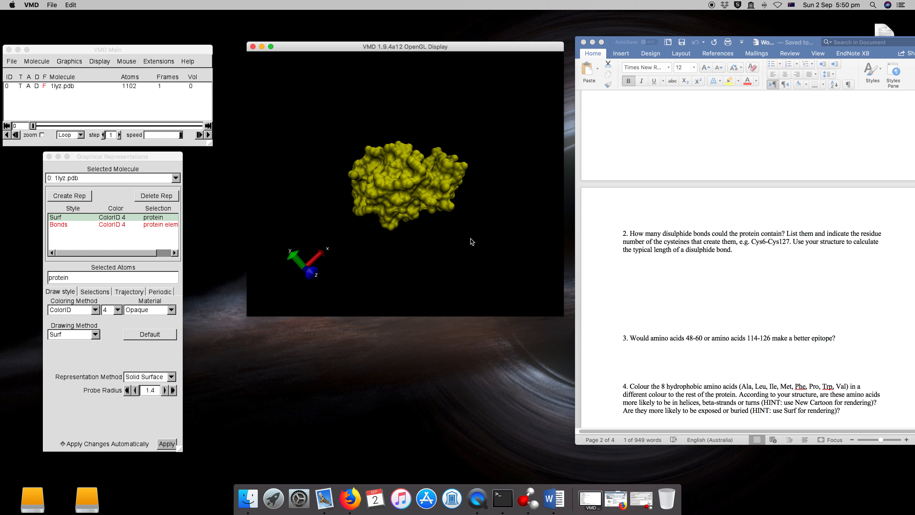
- Read question 3 in the worksheet, highlighting the amino acid ranges 48-60 and 114-126 being compared as epitopes
scroll(730, 297, "down", 5)
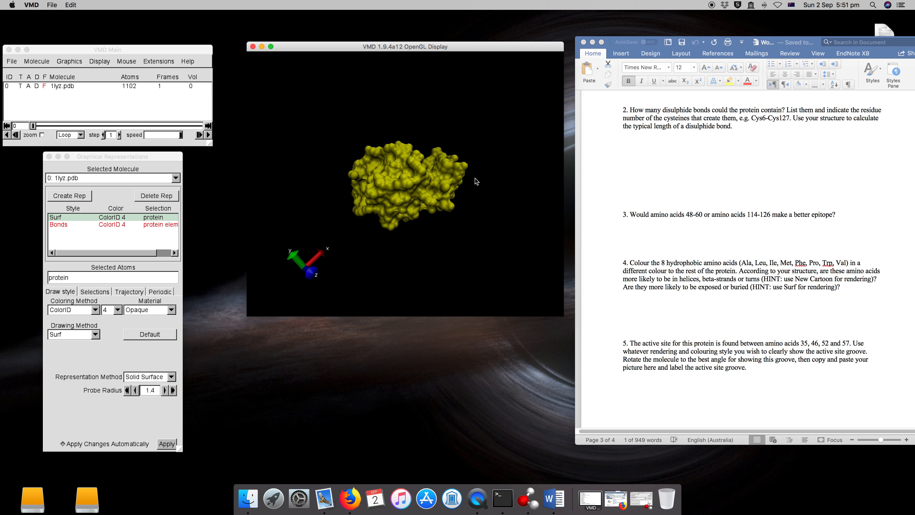
left_click(687, 214)
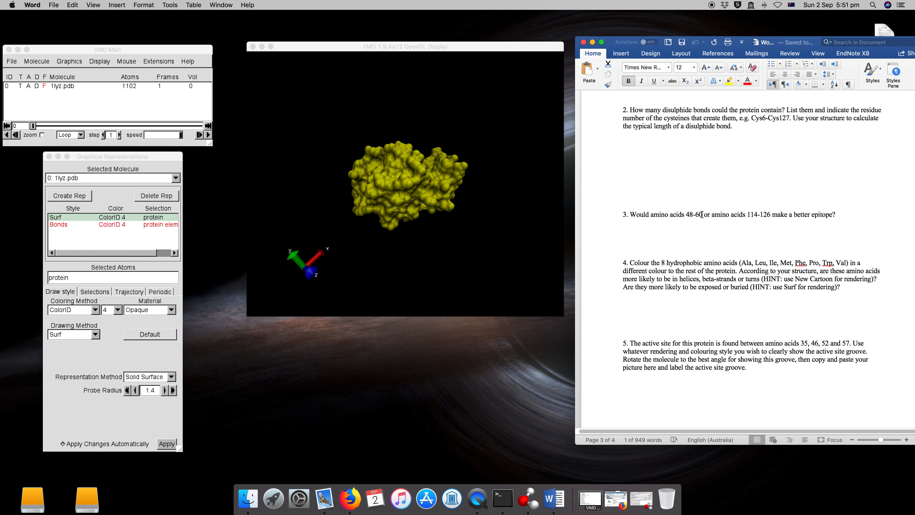
left_click_drag(702, 215, 689, 215)
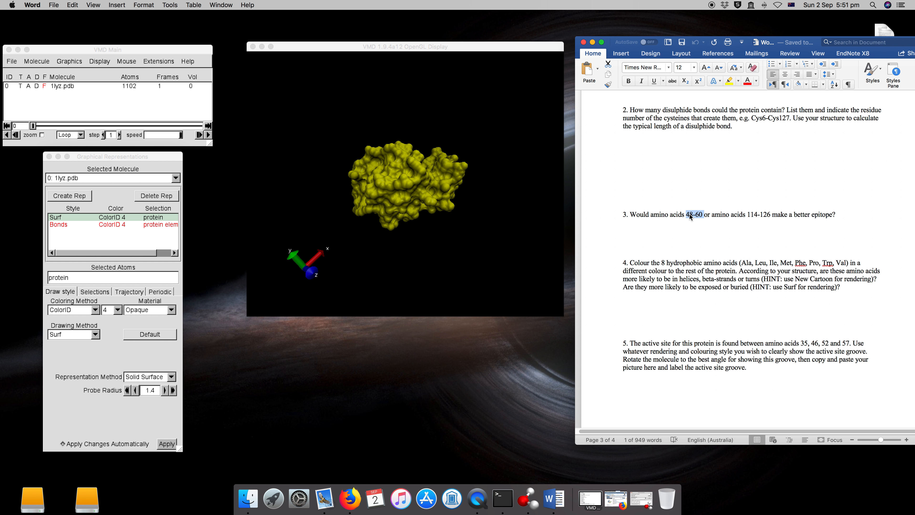
left_click_drag(747, 214, 769, 215)
left_click(125, 159)
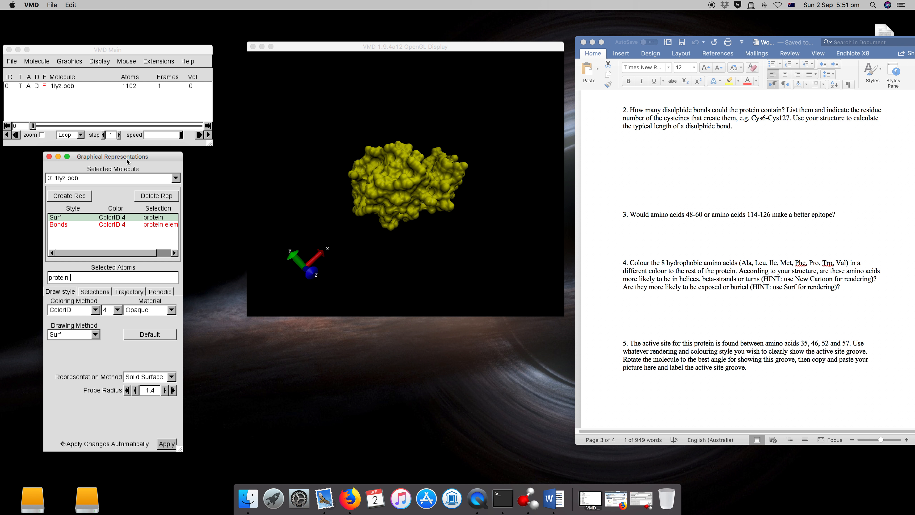
- Create a copy of the sulphur Bonds representation and open the Sequence Viewer for 1lyz.pdb
left_click(78, 226)
left_click(71, 198)
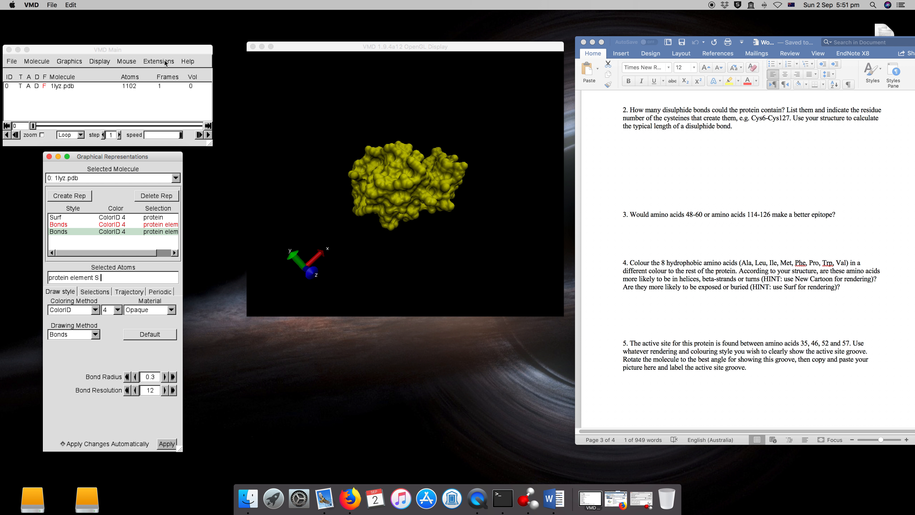
left_click(136, 50)
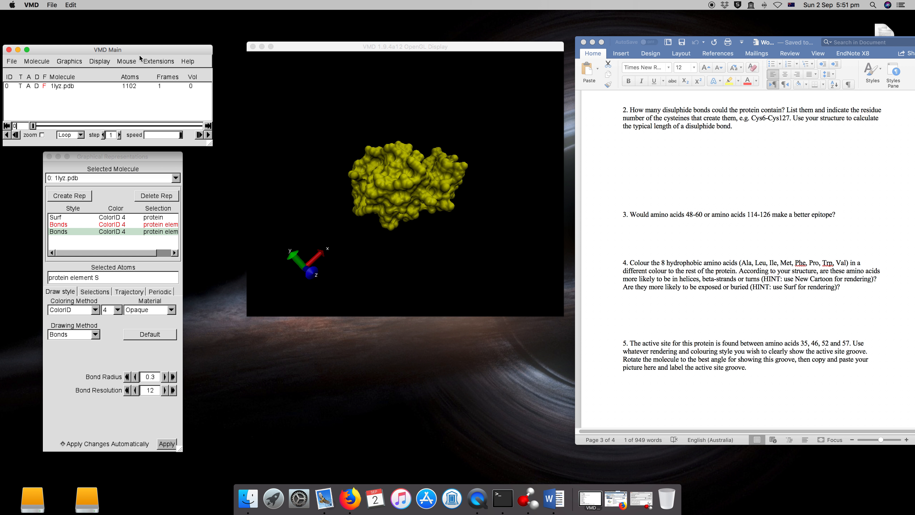
left_click(158, 61)
mouse_move(155, 73)
left_click(236, 270)
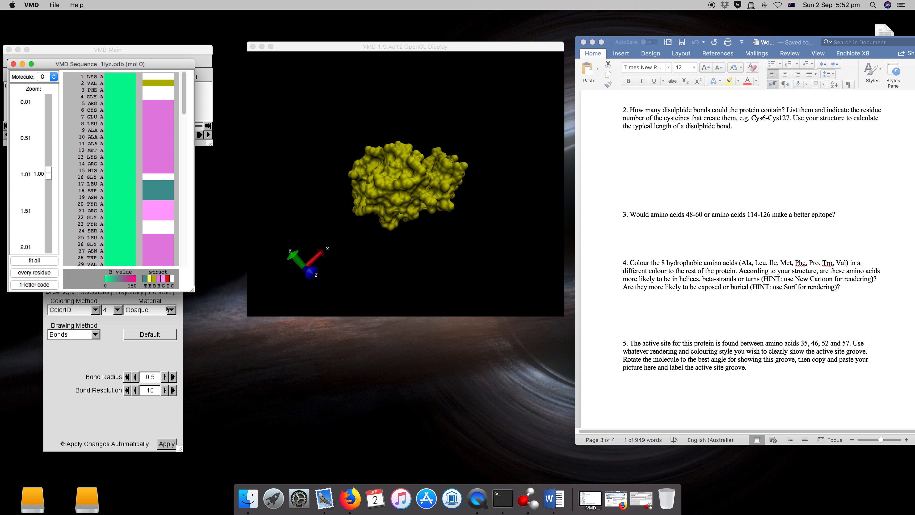
- Enlarge the sequence window and select residues 48 to 60 of chain A
left_click_drag(193, 291, 203, 440)
left_click_drag(185, 141, 184, 213)
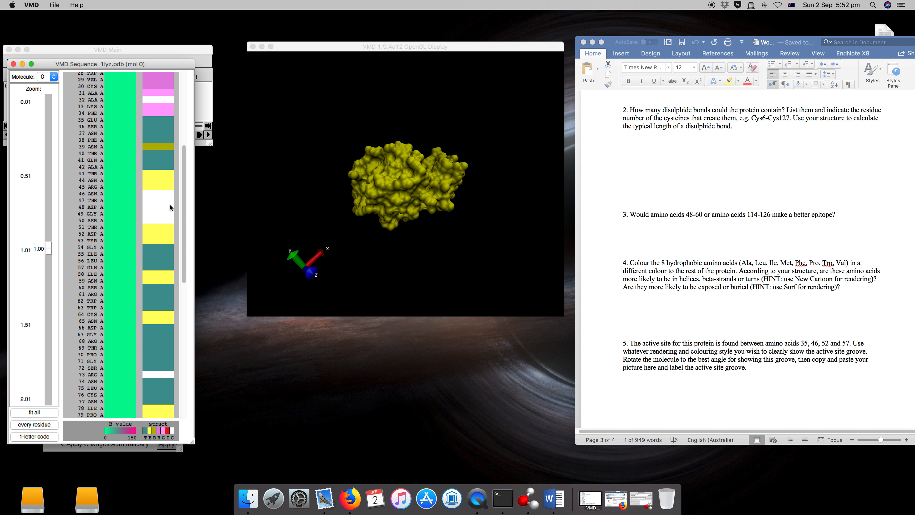
left_click_drag(112, 207, 71, 291)
- Rearrange the sequence and representation windows, and delete the duplicate Bonds representation of protein element S
left_click_drag(100, 64, 134, 165)
left_click_drag(112, 156, 104, 64)
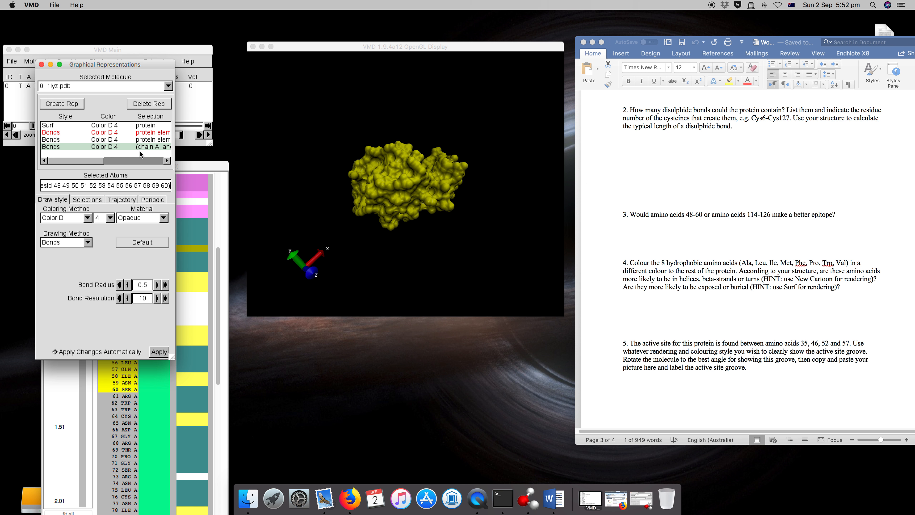
left_click(132, 141)
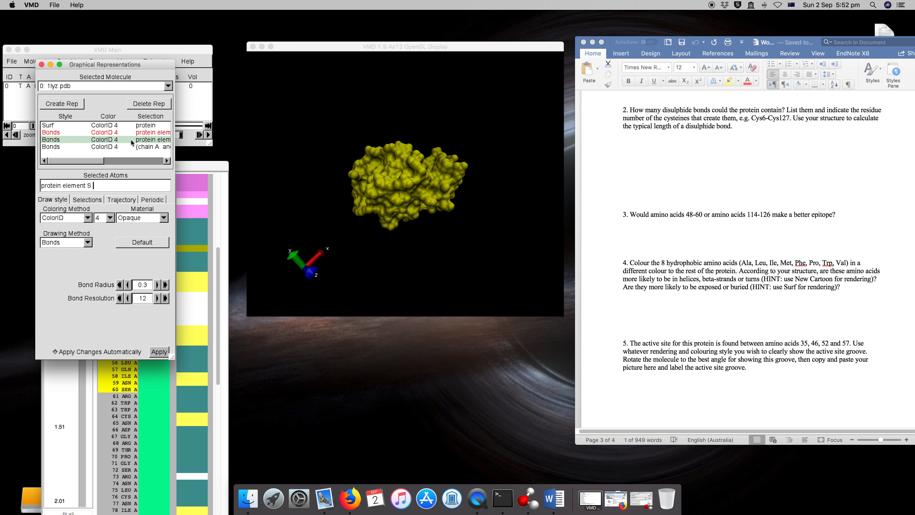
left_click(149, 106)
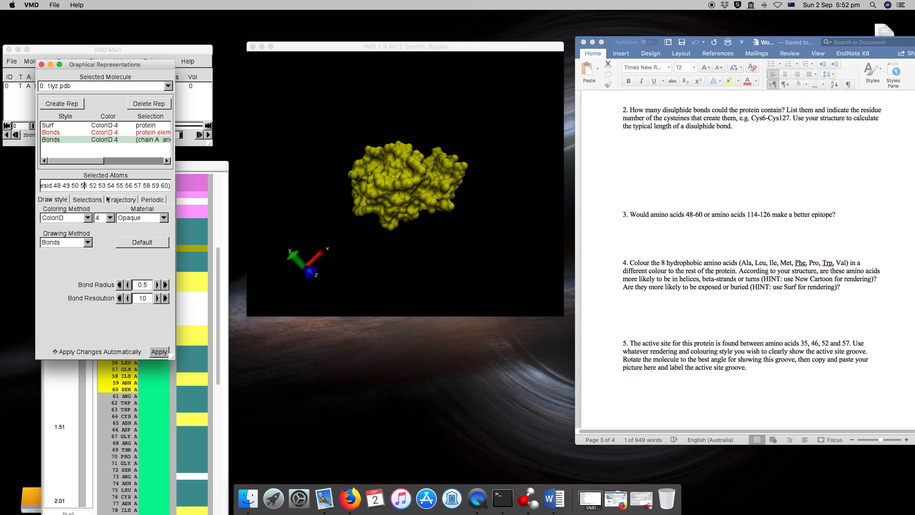
- Review the atom selection expression of the residue 48-60 representation back to its beginning
key("Left")
key("Left")
key("Left")
key("Left")
key("Left")
key("Left")
key("Left")
key("Left")
key("Left")
key("Left")
key("Left")
key("Left")
key("Left")
key("Left")
key("Left")
key("Left")
key("Left")
key("Left")
key("Left")
key("Left")
key("Left")
key("Left")
key("Left")
key("Left")
key("Left")
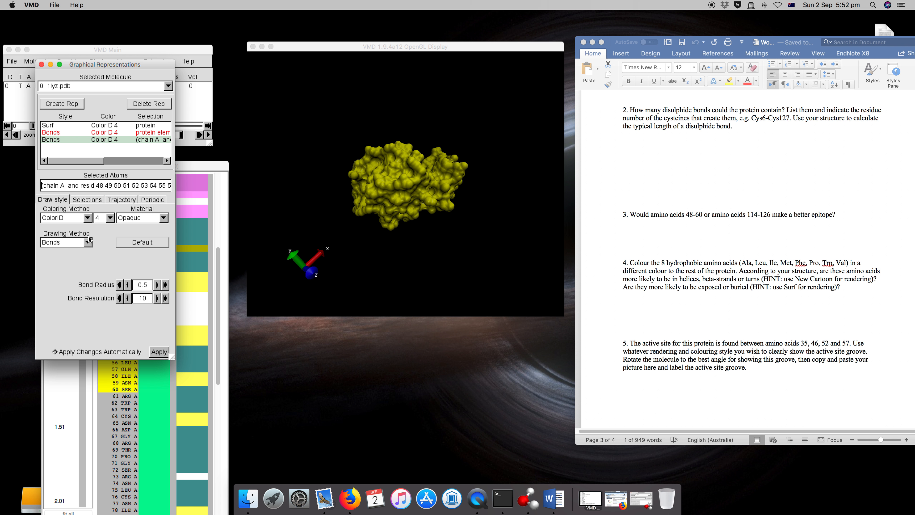
- Colour the residue 48-60 representation with ColorID 1 red and draw it as Surf
left_click(110, 217)
left_click(103, 241)
left_click(79, 243)
mouse_move(405, 170)
left_mouse_down()
mouse_move(399, 195)
mouse_move(429, 227)
left_mouse_up()
left_click(50, 414)
left_click_drag(449, 165, 422, 167)
- Add another representation for residues 114 to 126 of chain A using the sequence window, and select it for editing
left_click(62, 103)
left_click_drag(202, 166, 214, 70)
scroll(155, 251, "down", 10)
left_click_drag(157, 316, 112, 396)
left_click(69, 70)
left_click(68, 139)
- Colour the residue 114-126 surface with ColorID 11 purple
left_click(108, 218)
left_click(116, 270)
left_click_drag(403, 173, 414, 184)
left_click(112, 220)
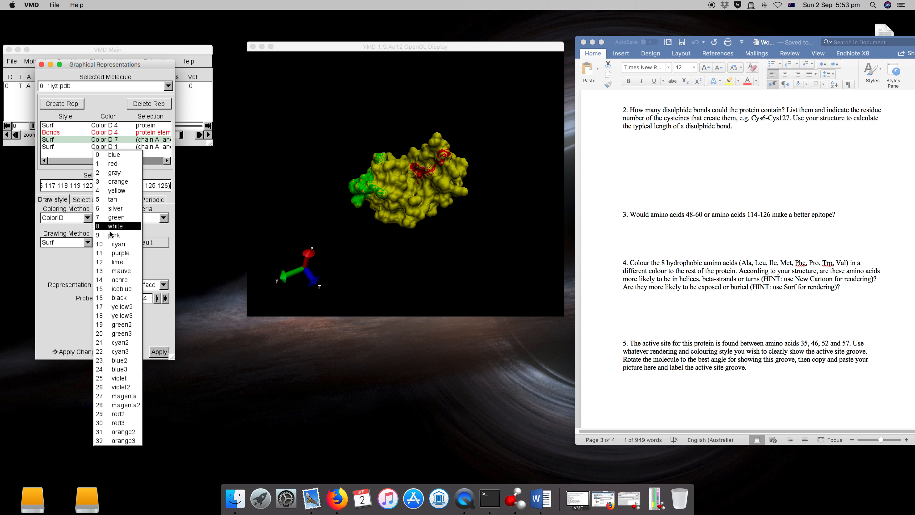
left_click(108, 235)
left_click(110, 218)
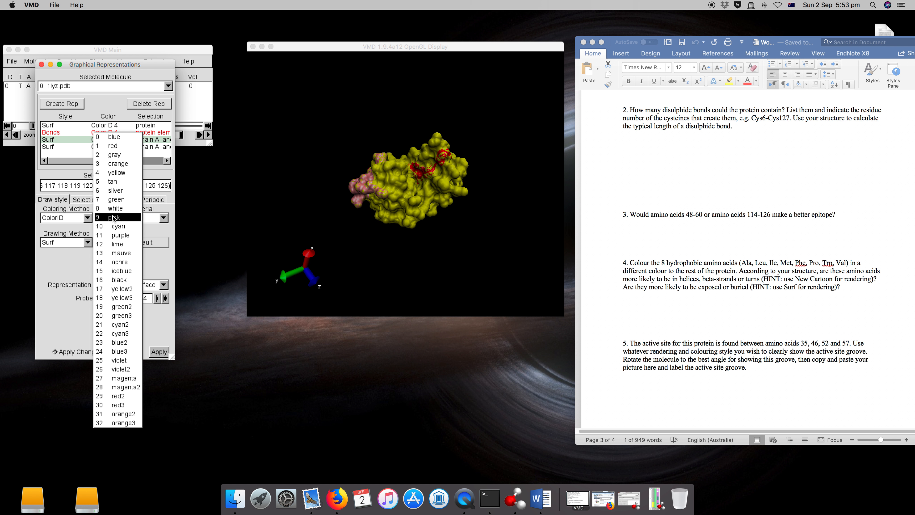
left_click(115, 237)
- Examine how exposed the red 48-60 and purple 114-126 regions are from several angles, and read question 4
left_click_drag(394, 215, 447, 222)
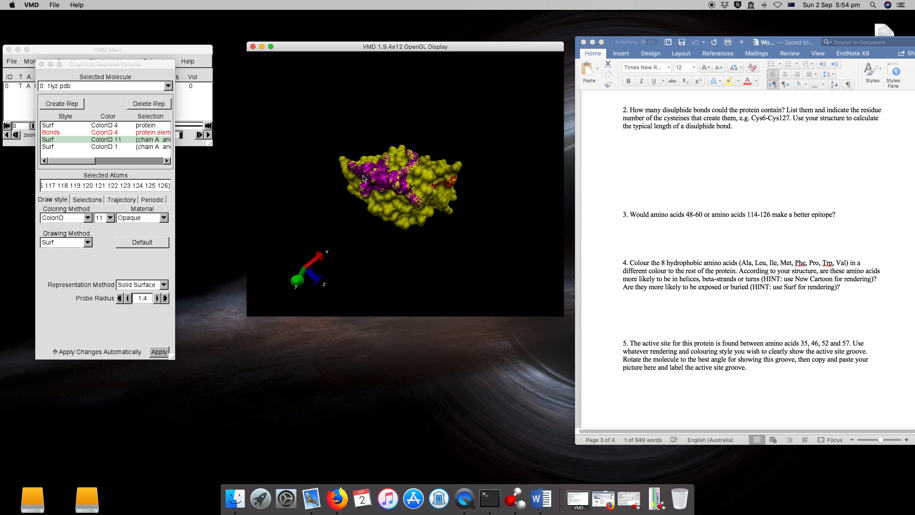
left_click_drag(417, 195, 401, 150)
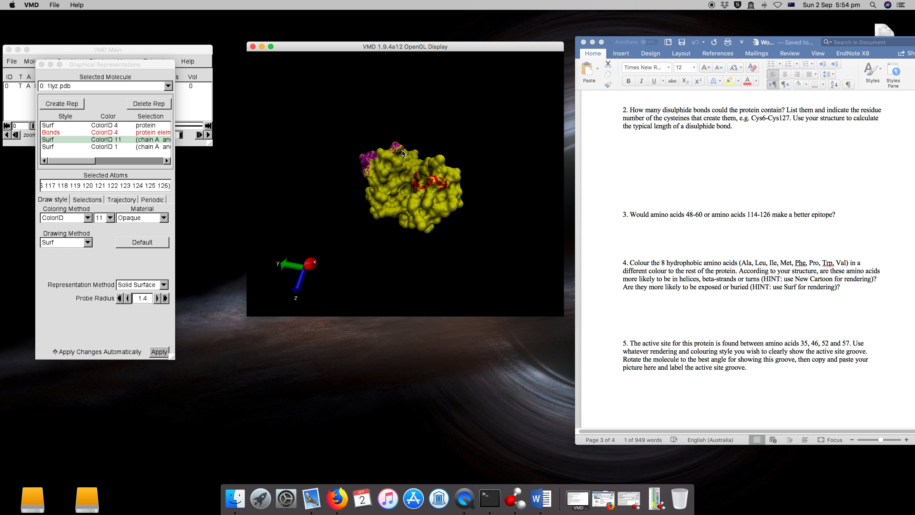
mouse_move(418, 185)
left_mouse_down()
mouse_move(448, 183)
mouse_move(434, 178)
left_mouse_up()
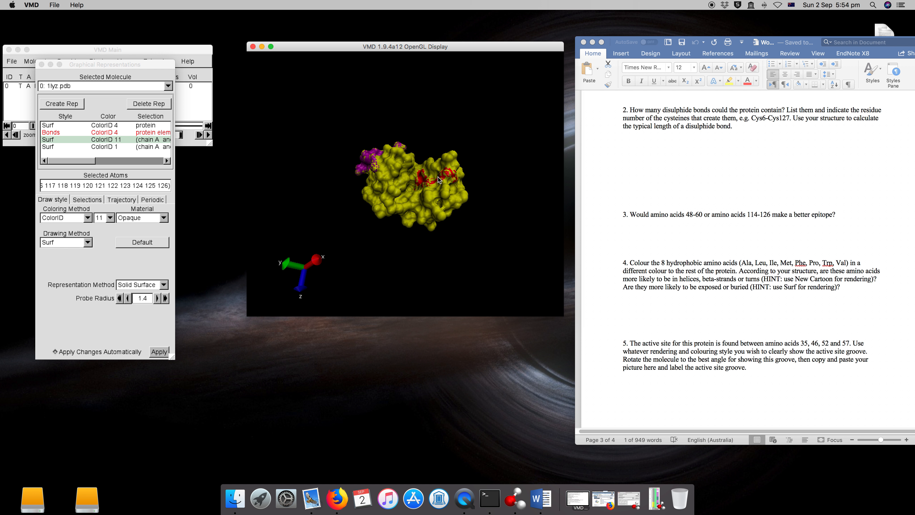
left_click_drag(446, 179, 415, 202)
scroll(669, 167, "down", 5)
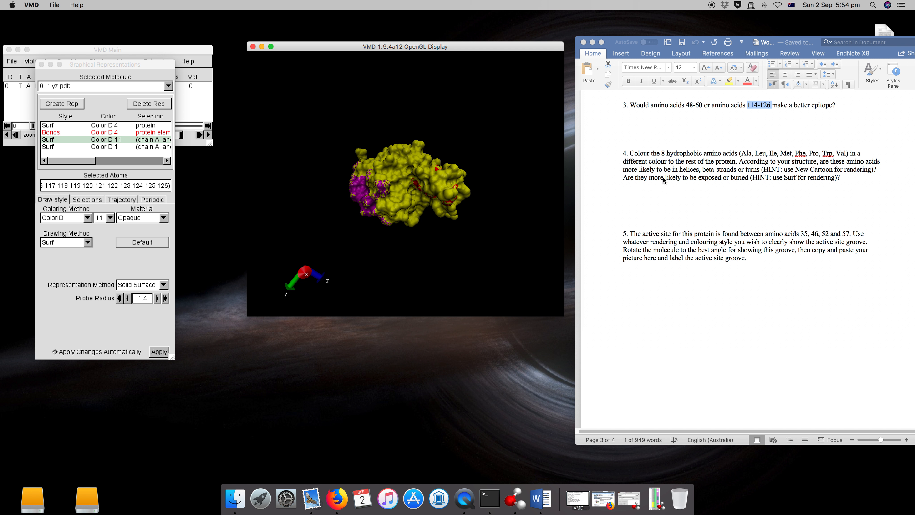
left_click_drag(383, 188, 454, 181)
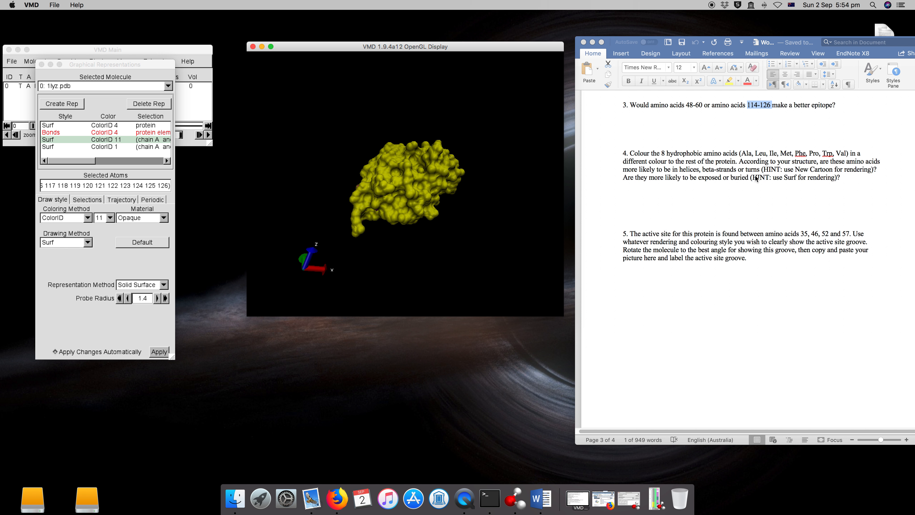
left_click_drag(413, 222, 480, 164)
- Delete the residue 48-60, residue 114-126 and sulphur Bonds representations, keeping only the protein Surf representation
left_click(131, 146)
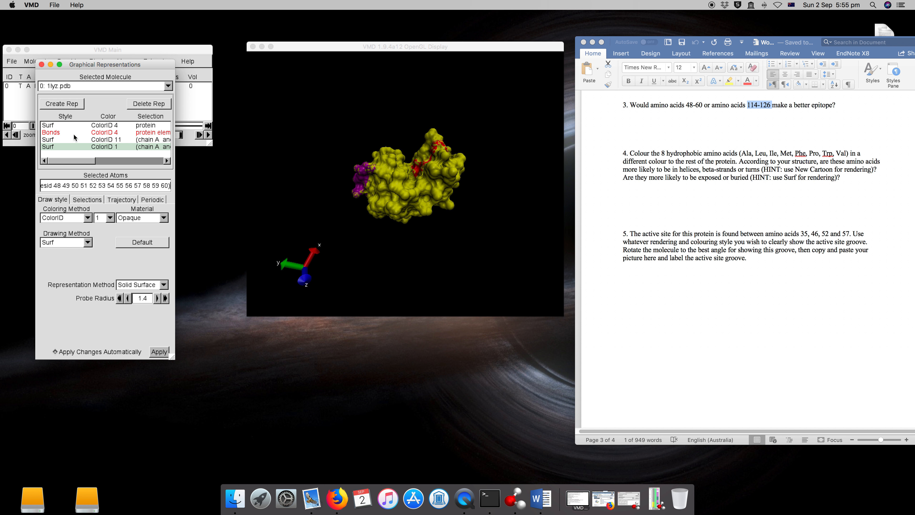
left_click(154, 106)
left_click(154, 106)
left_click(154, 106)
- Create a second representation of the protein drawn as NewCartoon
left_click(62, 103)
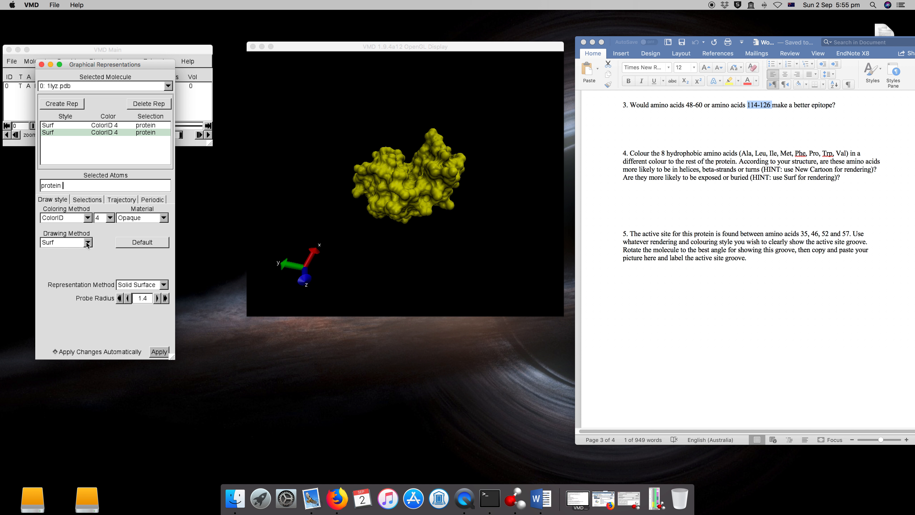
left_click(87, 243)
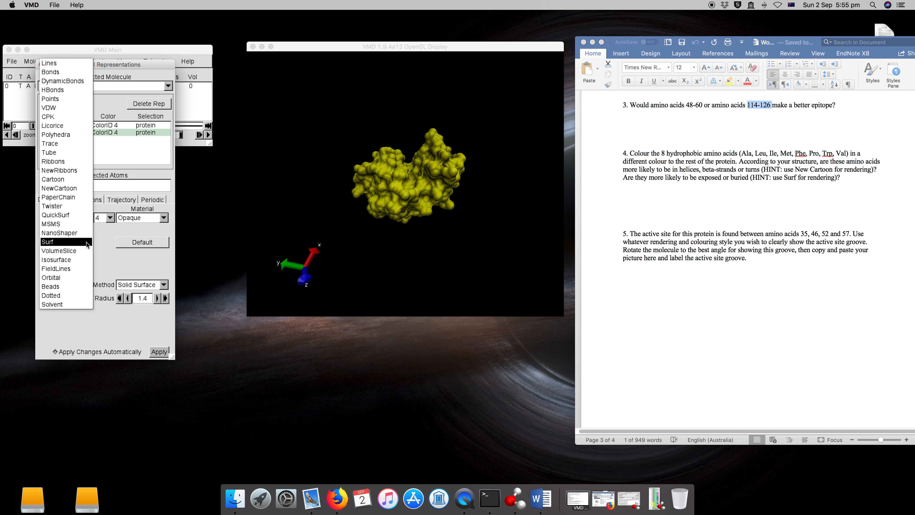
left_click(75, 189)
- Hide the Surf representation to view the protein as NewCartoon, comparing it with the surface view
left_click(109, 126)
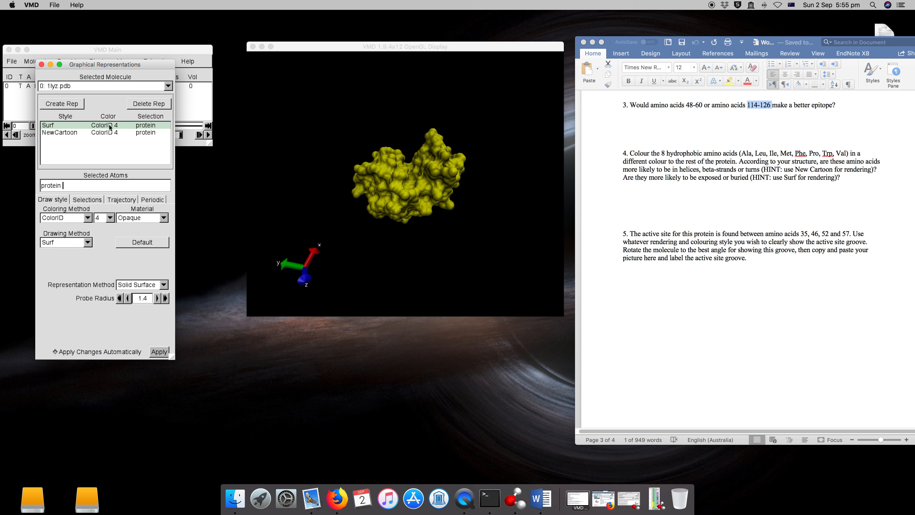
double_click(109, 125)
left_click(376, 187)
left_click_drag(401, 192, 444, 186)
left_click_drag(431, 253, 418, 285)
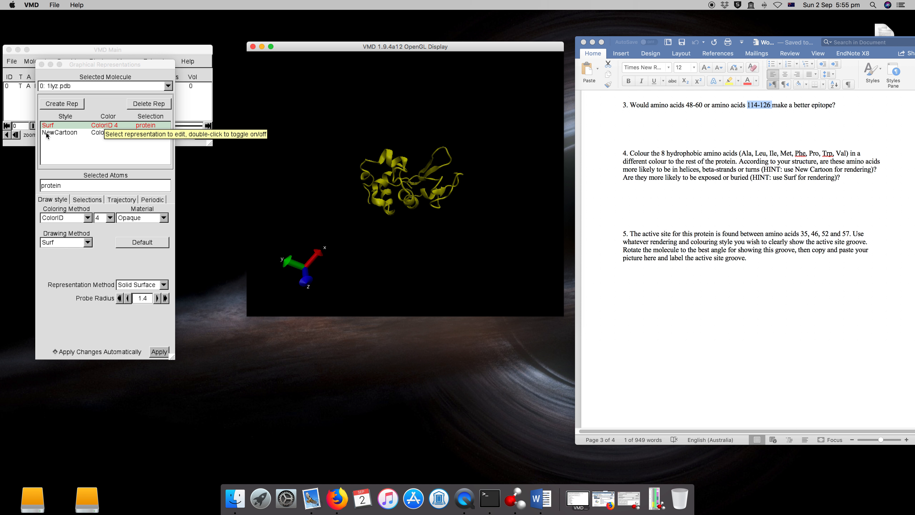
double_click(91, 125)
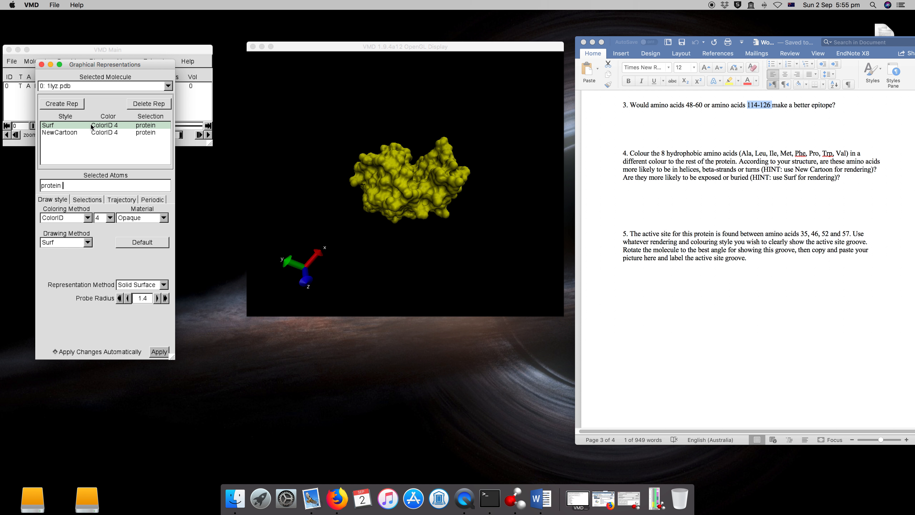
double_click(91, 125)
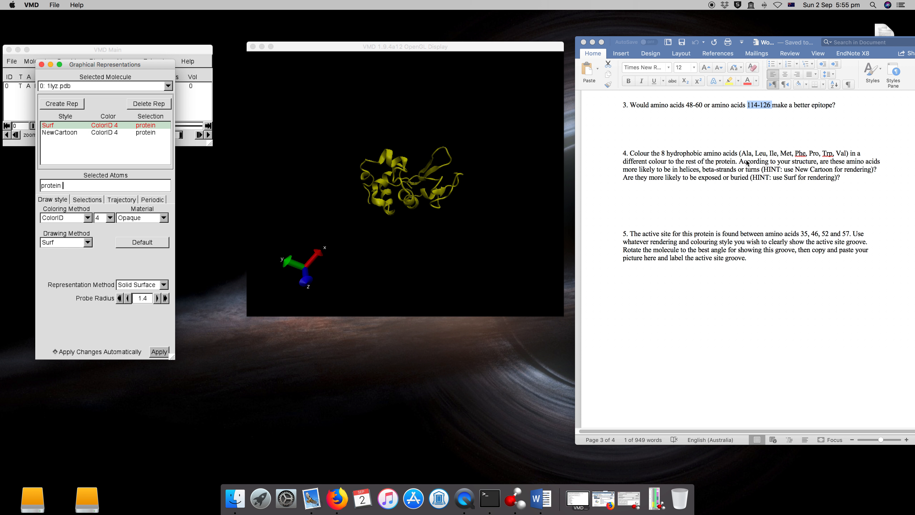
- Duplicate the NewCartoon protein representation and hide the copy
left_click(103, 133)
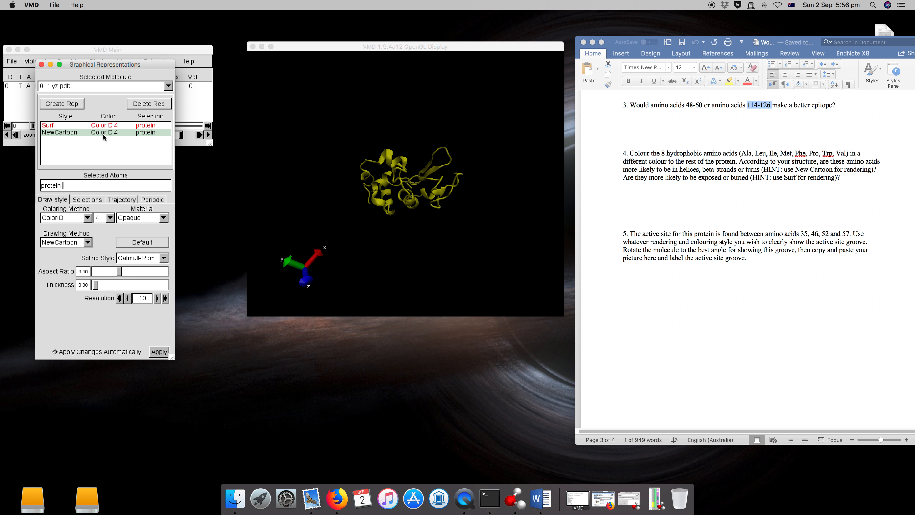
left_click(59, 104)
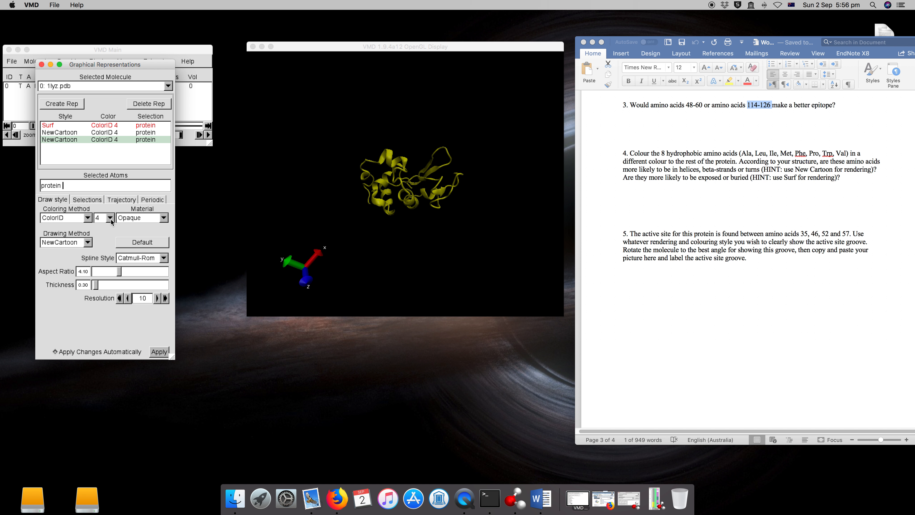
double_click(107, 140)
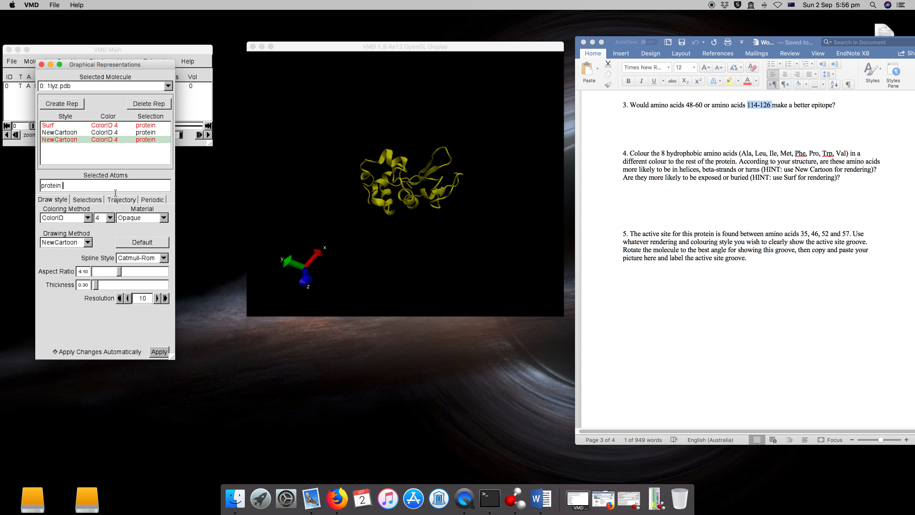
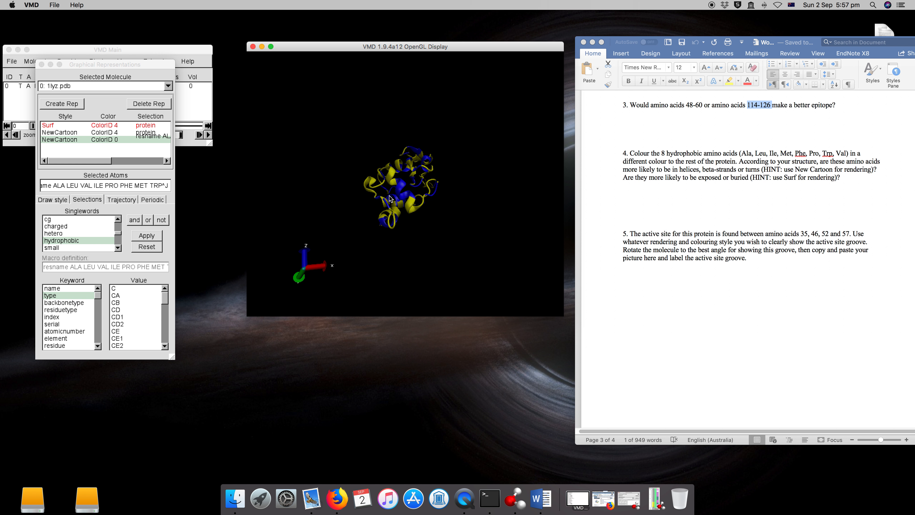
- Examine from several angles whether the blue hydrophobic residues lie in the helices, beta-strands or turns
scroll(433, 201, "up", 2)
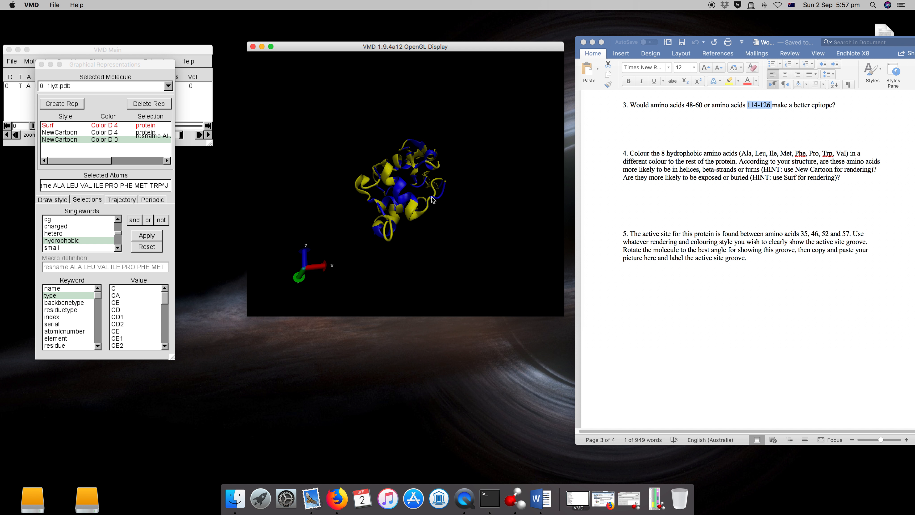
scroll(433, 201, "up", 2)
left_click_drag(415, 205, 400, 232)
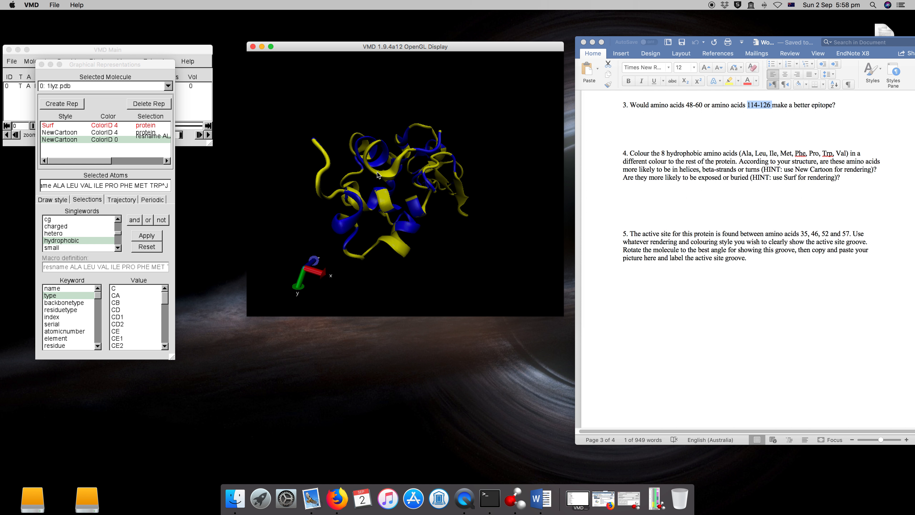
left_click_drag(378, 173, 425, 247)
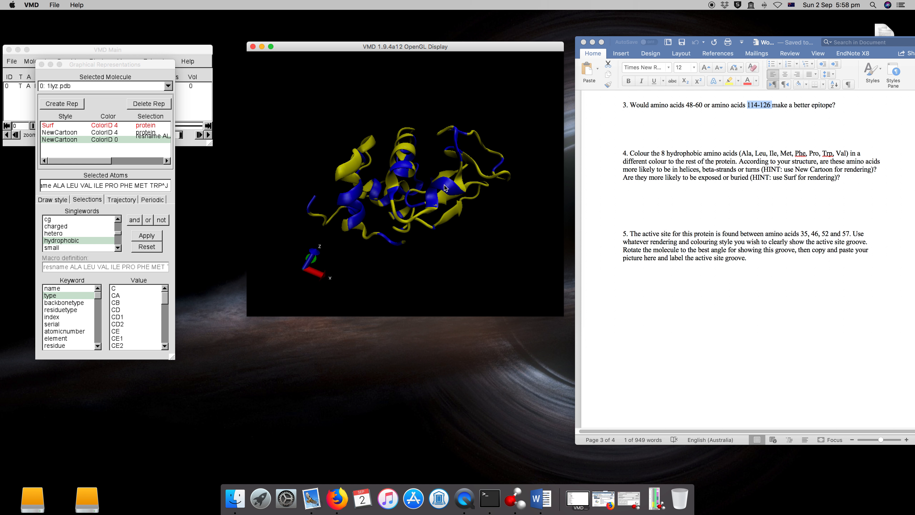
scroll(446, 187, "down", 3)
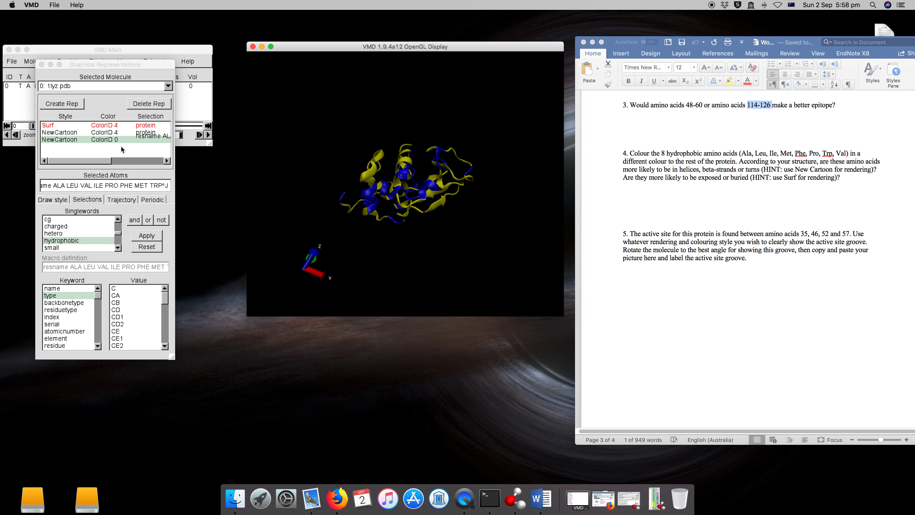
- Change the drawing method of the blue hydrophobic representation to Surf
left_click(52, 199)
left_click(88, 242)
left_click(66, 294)
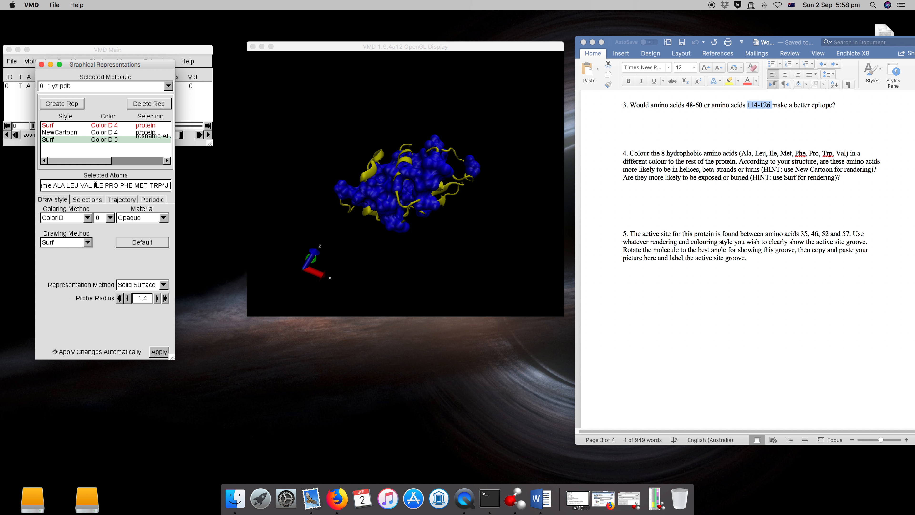
- Toggle the yellow protein Surf representation to examine whether the blue hydrophobic residues are exposed or buried, leaving it hidden
left_click(81, 125)
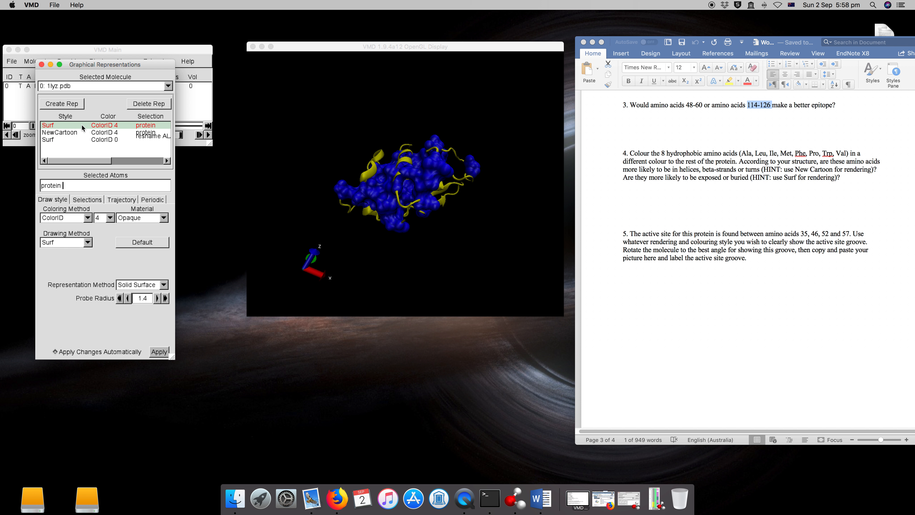
double_click(81, 125)
left_click_drag(382, 157, 425, 194)
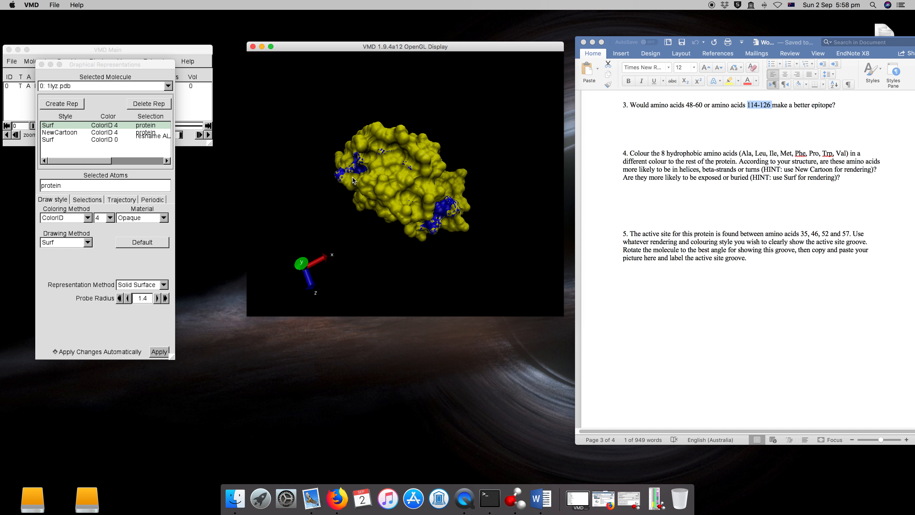
double_click(104, 127)
double_click(104, 127)
double_click(104, 127)
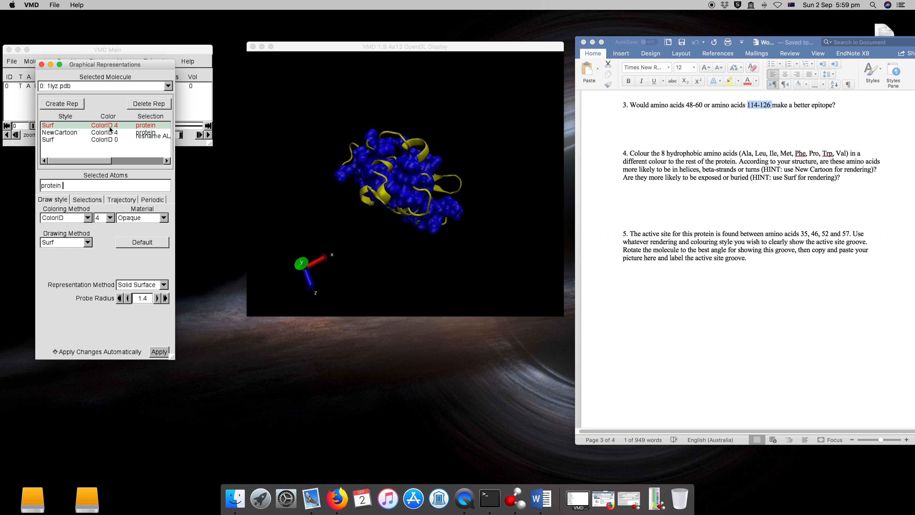
- Delete the hydrophobic Surf representation and create a fresh copy of the NewCartoon protein representation
left_click(104, 139)
left_click(148, 104)
left_click(71, 105)
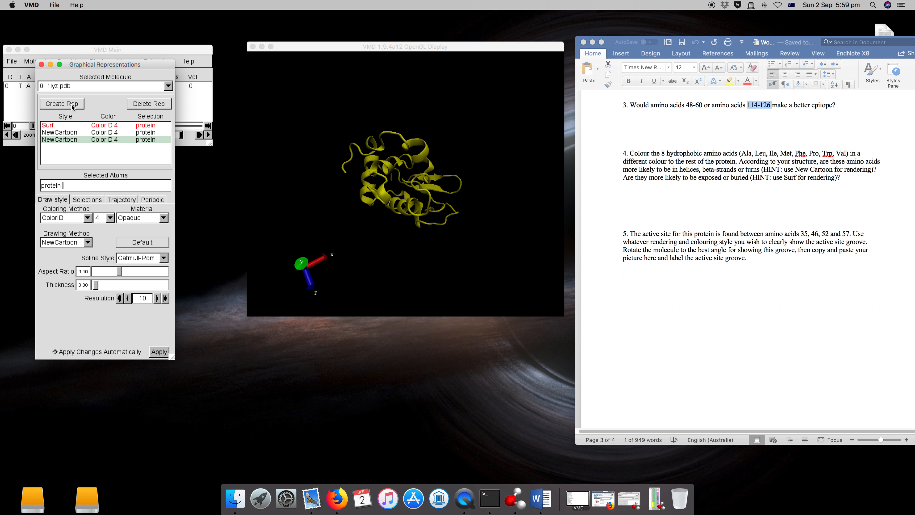
- Restrict the new NewCartoon representation to the alanines with the selection "protein resname ALA"
left_click(86, 200)
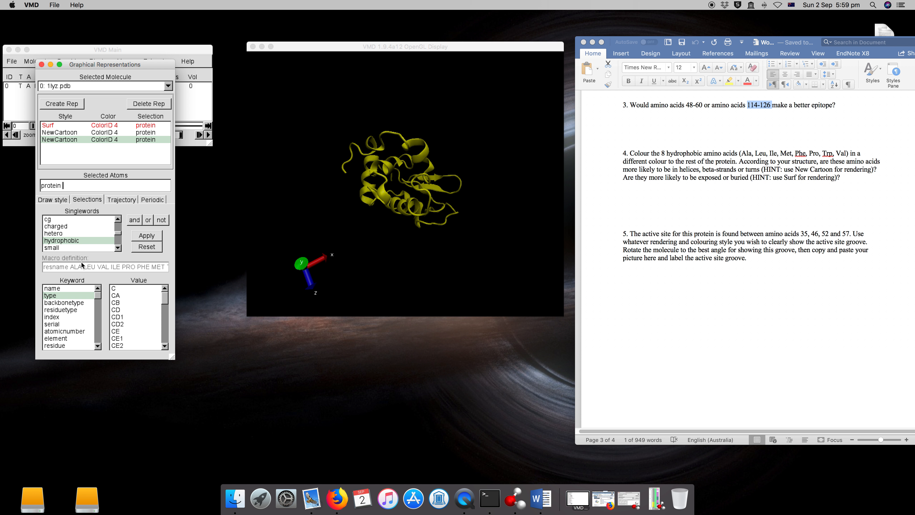
left_click(98, 347)
left_click(98, 347)
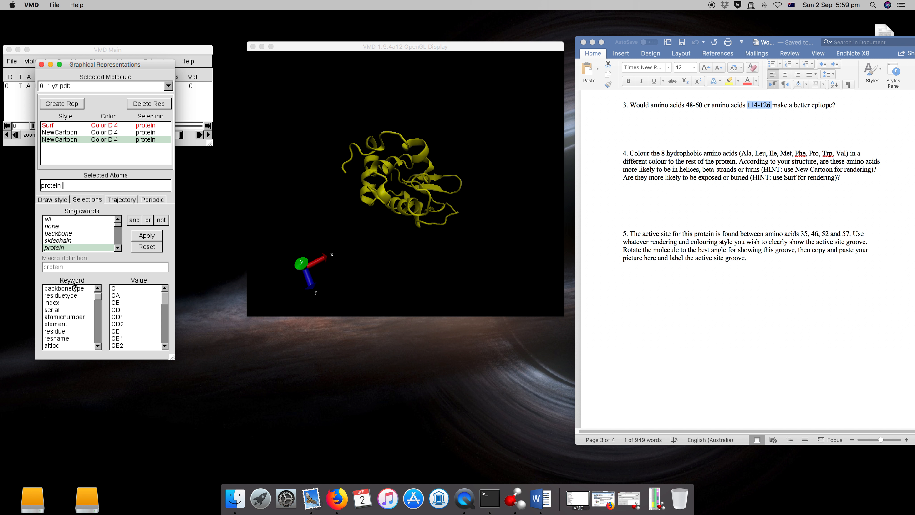
left_click(61, 339)
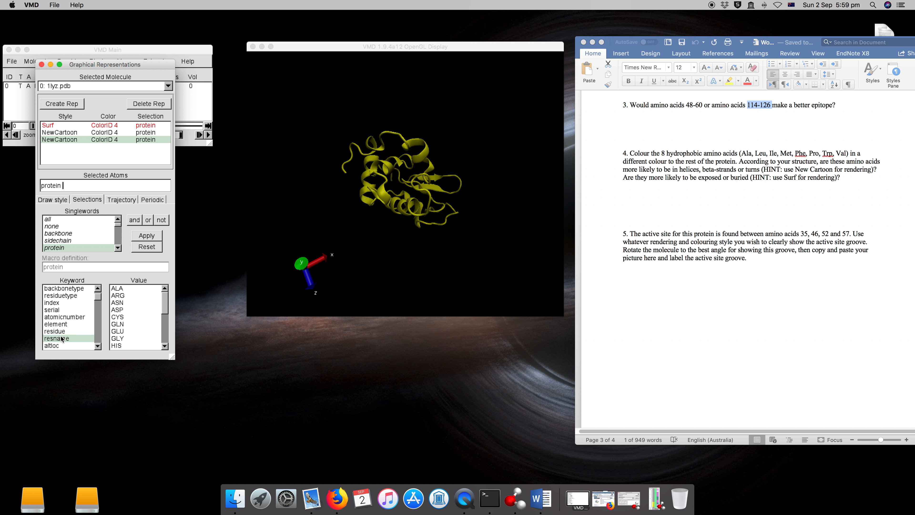
double_click(117, 289)
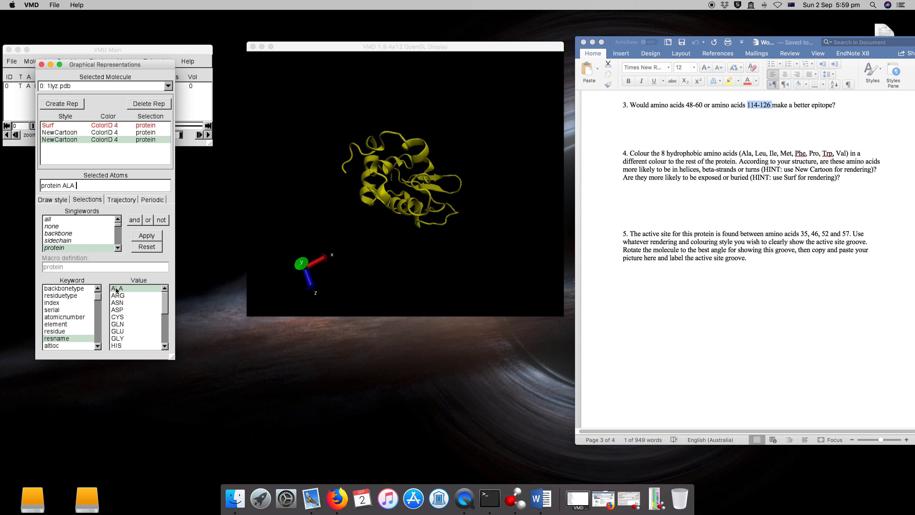
left_click(146, 235)
left_click(169, 233)
left_click(62, 185)
type("resname")
left_click(146, 236)
- Colour the alanine representation blue (ColorID 0) and inspect where the alanines sit in the cartoon
left_click(53, 199)
left_click(111, 217)
left_click(112, 181)
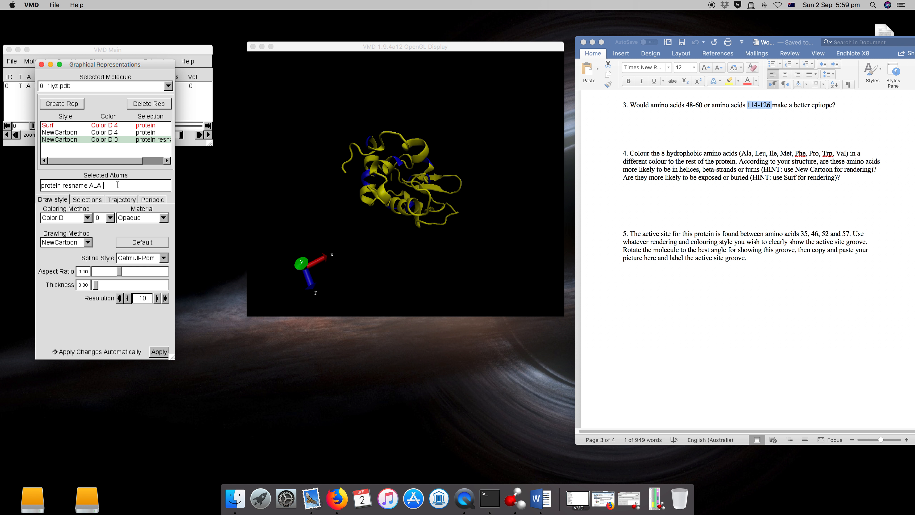
left_click(390, 195)
left_click_drag(385, 208, 310, 169)
left_click_drag(454, 162, 470, 255)
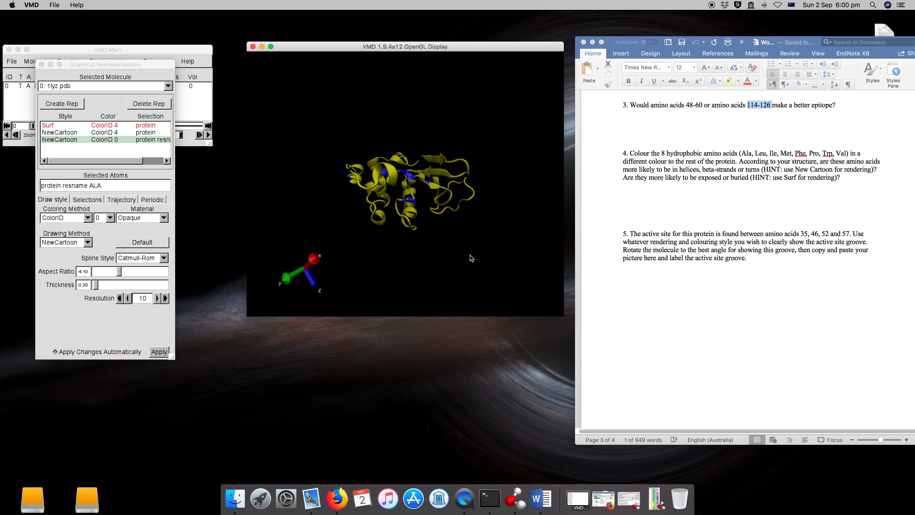
- Create a NewCartoon representation with the selection "protein resname LEU" and colour it red (ColorID 1)
left_click(73, 107)
left_click(86, 199)
key("BackSpace")
key("BackSpace")
key("BackSpace")
key("BackSpace")
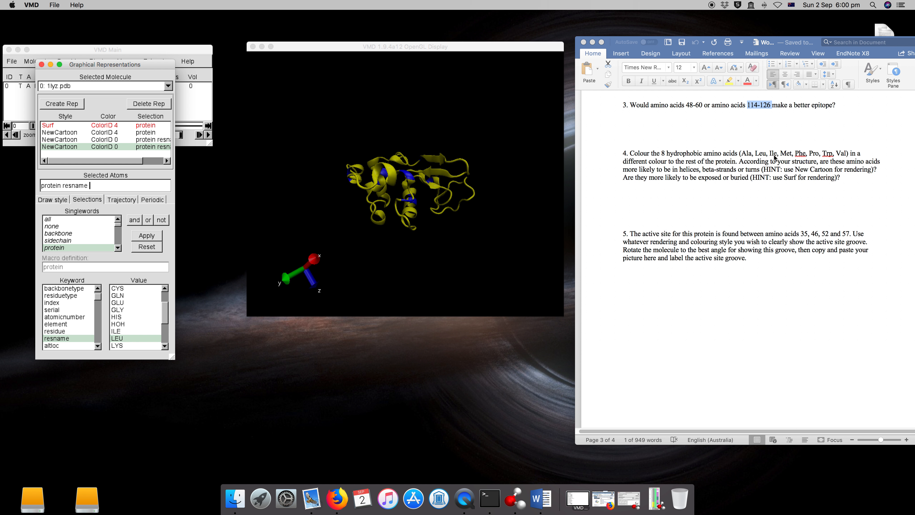
double_click(119, 338)
left_click(155, 235)
left_click(49, 200)
left_click(112, 219)
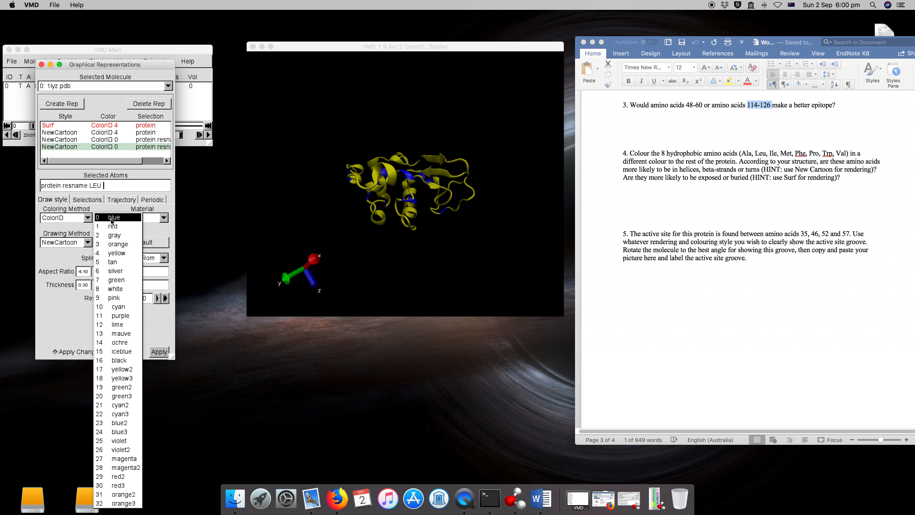
left_click(112, 225)
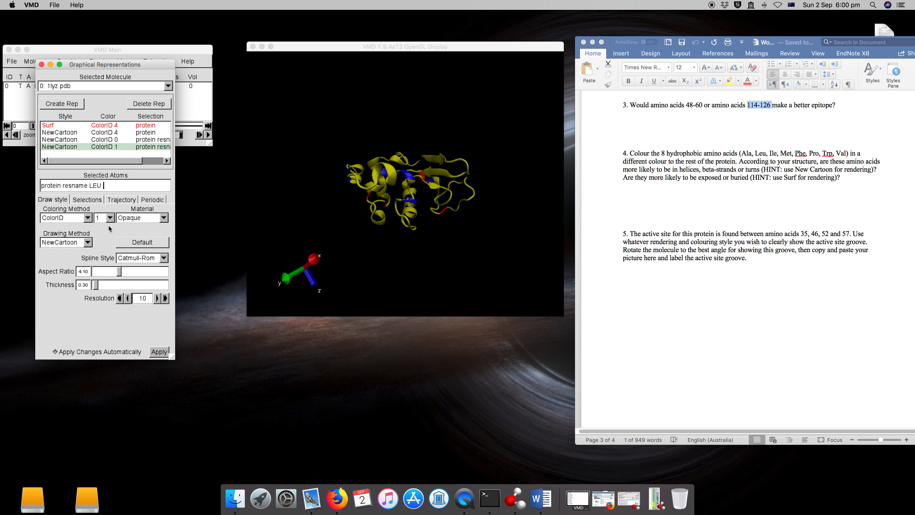
- Create a NewCartoon representation with the selection "protein resname ILE" and colour it green (ColorID 7)
left_click(70, 104)
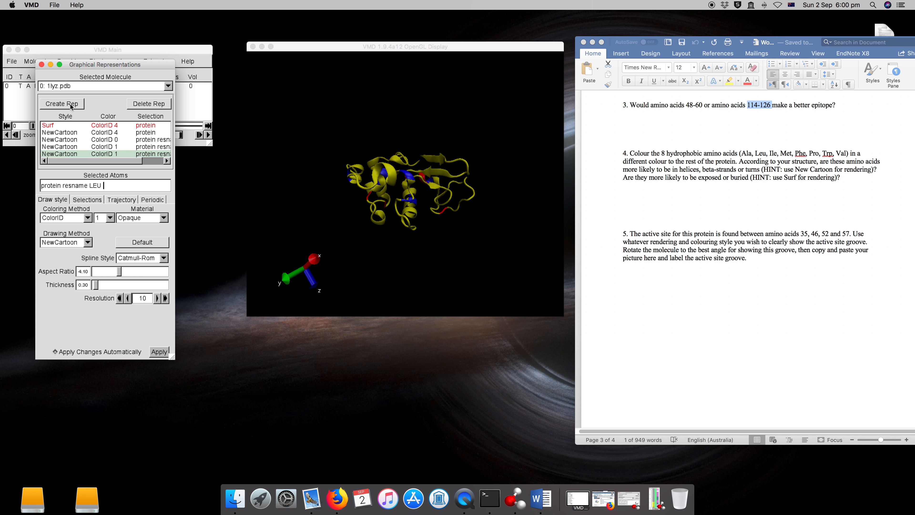
left_click(89, 200)
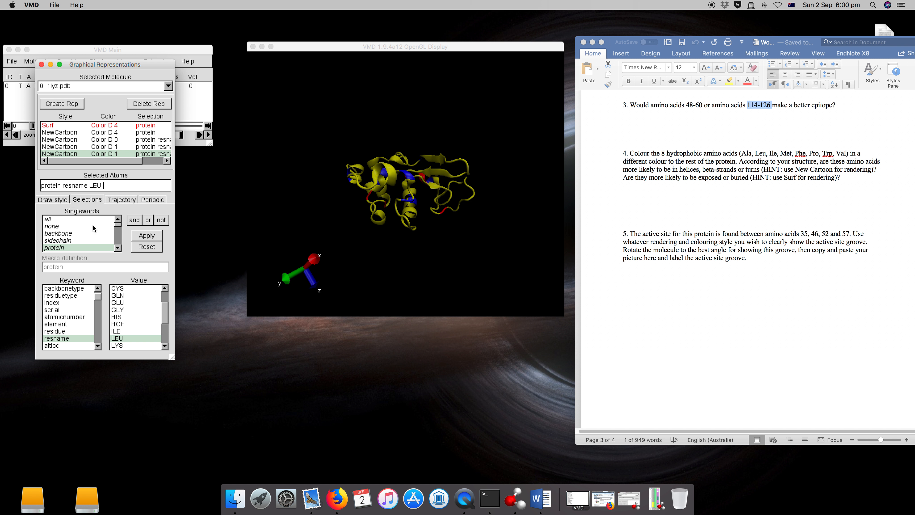
left_click_drag(104, 185, 91, 187)
key("BackSpace")
double_click(119, 331)
left_click(149, 236)
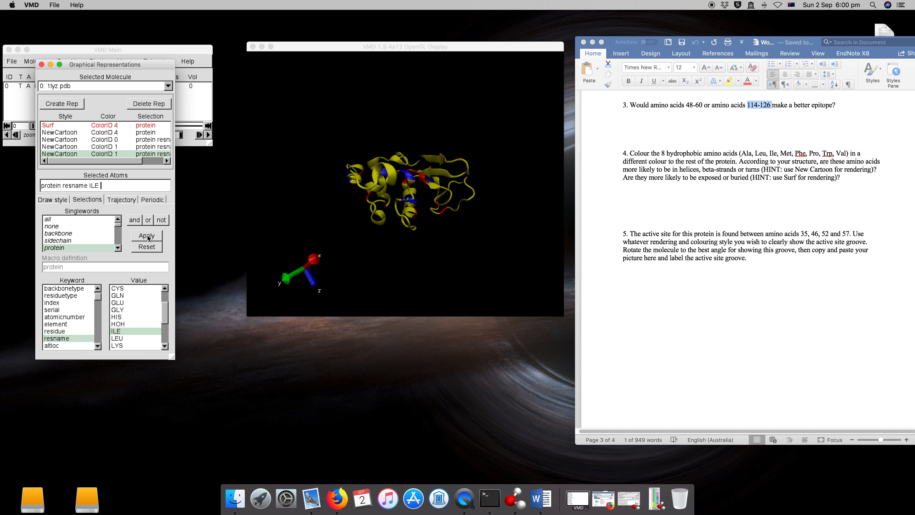
left_click(65, 201)
left_click(113, 218)
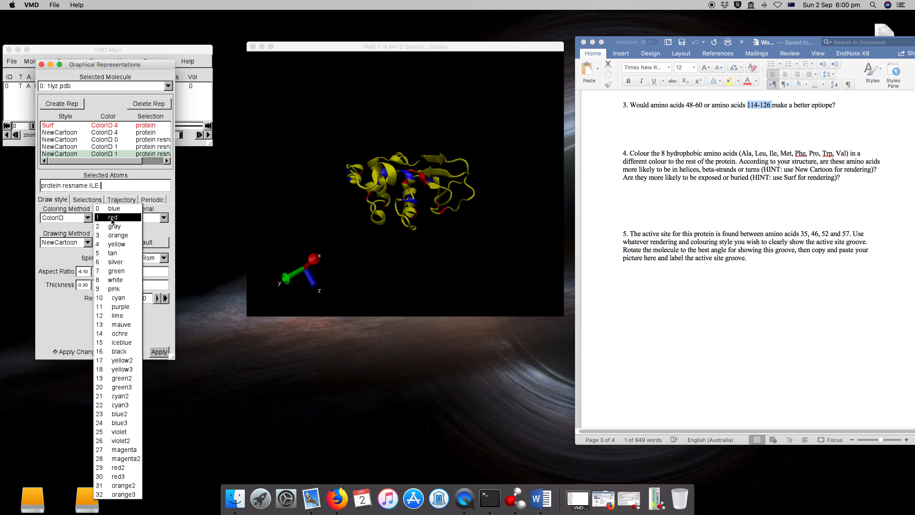
left_click(116, 262)
left_click(113, 218)
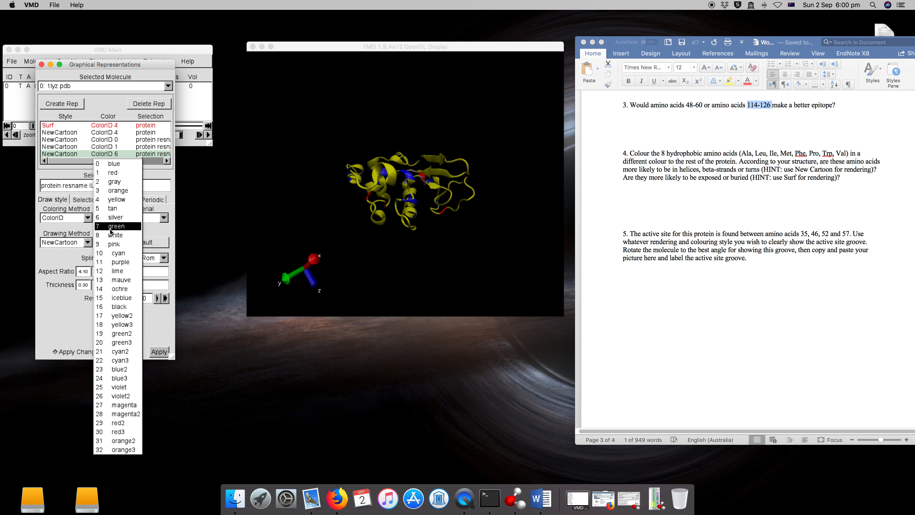
left_click(112, 228)
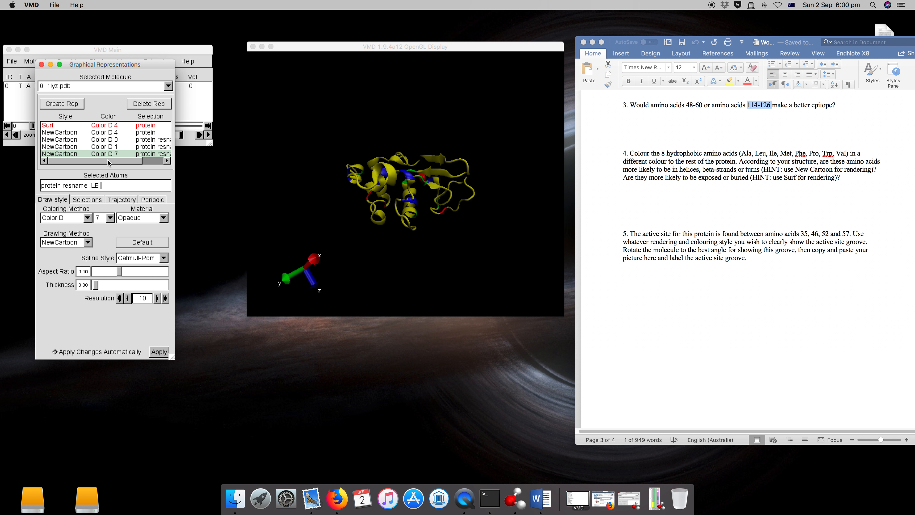
- Create a NewCartoon representation with the selection "protein resname MET" and colour it white (ColorID 8)
left_click(62, 104)
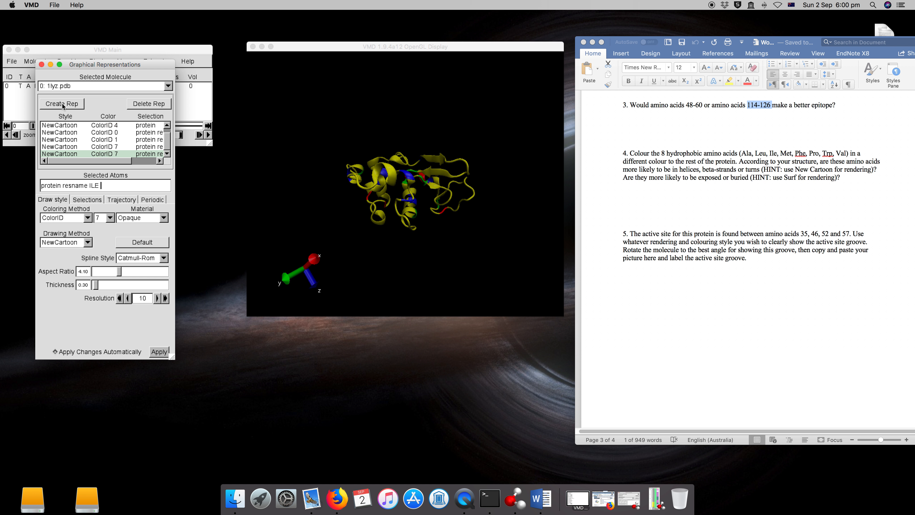
left_click(88, 200)
key("BackSpace")
key("BackSpace")
key("BackSpace")
key("BackSpace")
scroll(135, 324, "down", 1)
double_click(116, 346)
left_click(52, 199)
left_click(109, 218)
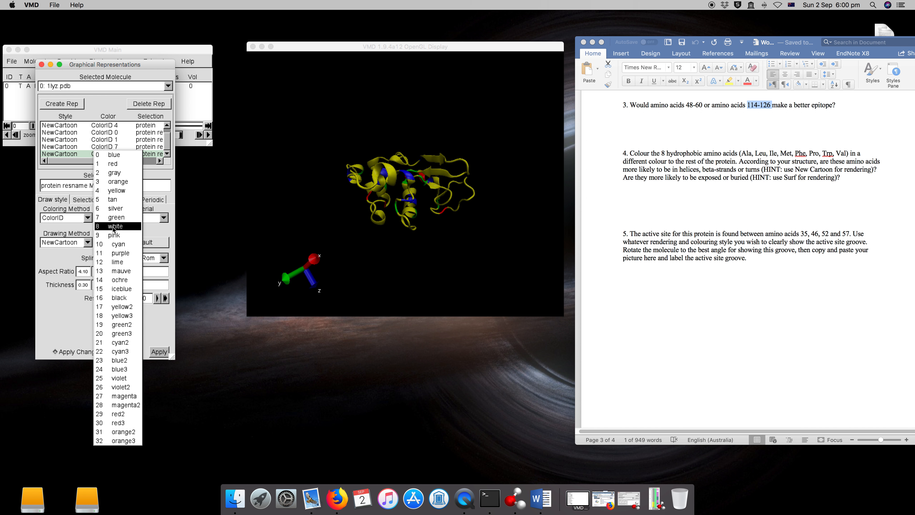
left_click(112, 227)
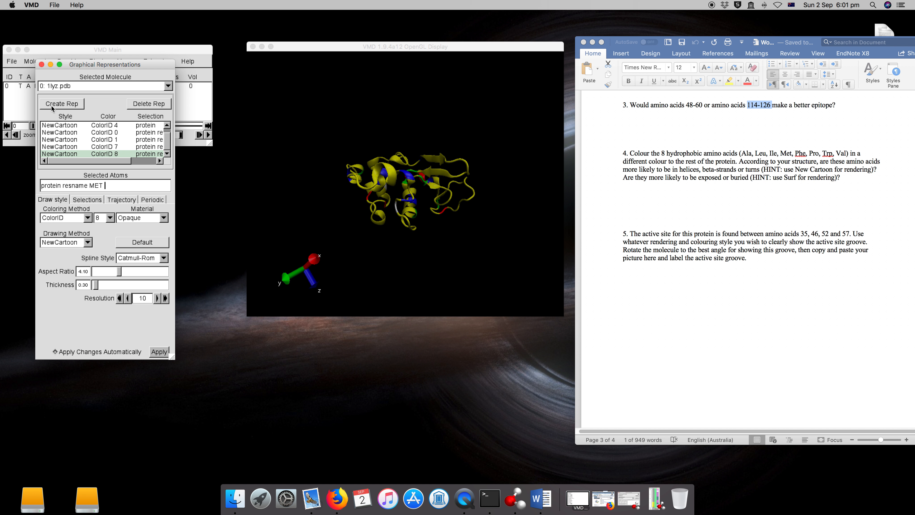
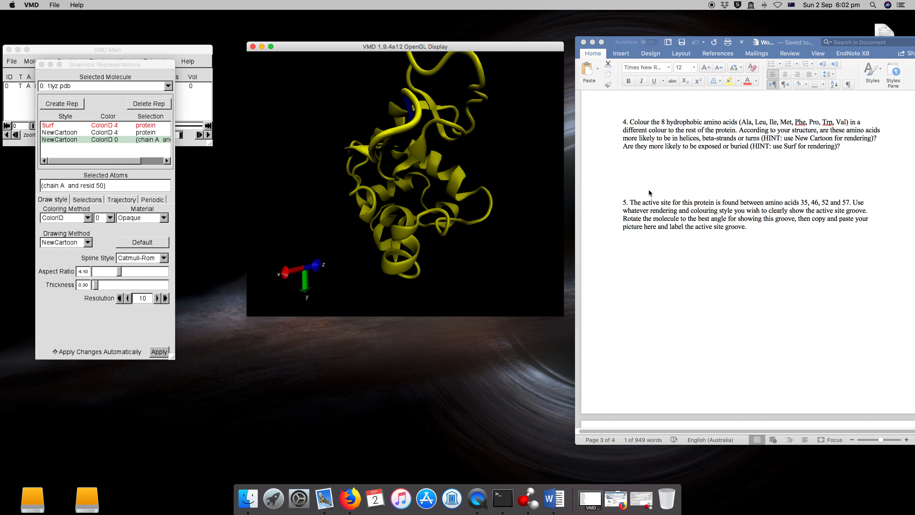
- Highlight the active-site stretches 35-46 and 52-57 of 1lyz.pdb in the sequence viewer
left_click_drag(445, 172, 381, 255)
left_click_drag(431, 150, 493, 210)
scroll(486, 197, "up", 1)
scroll(486, 197, "down", 5)
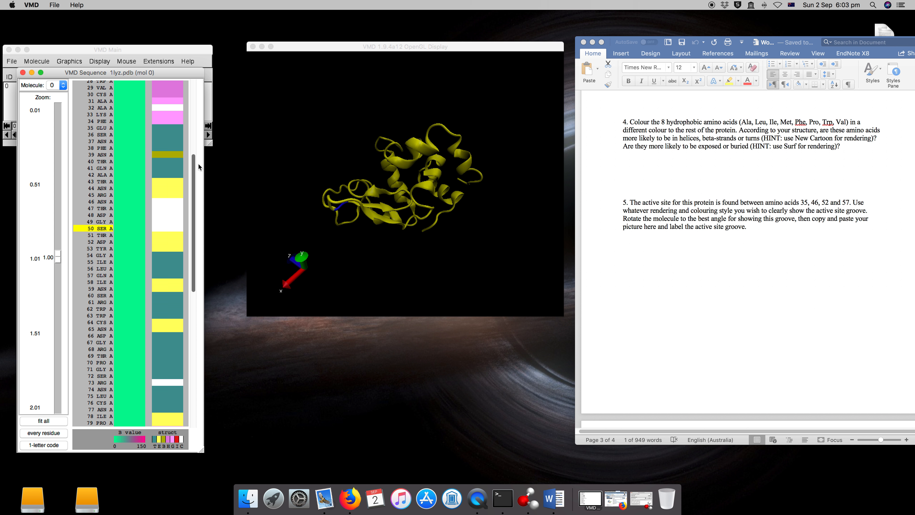
scroll(117, 132, "down", 2)
left_click_drag(122, 134, 79, 206)
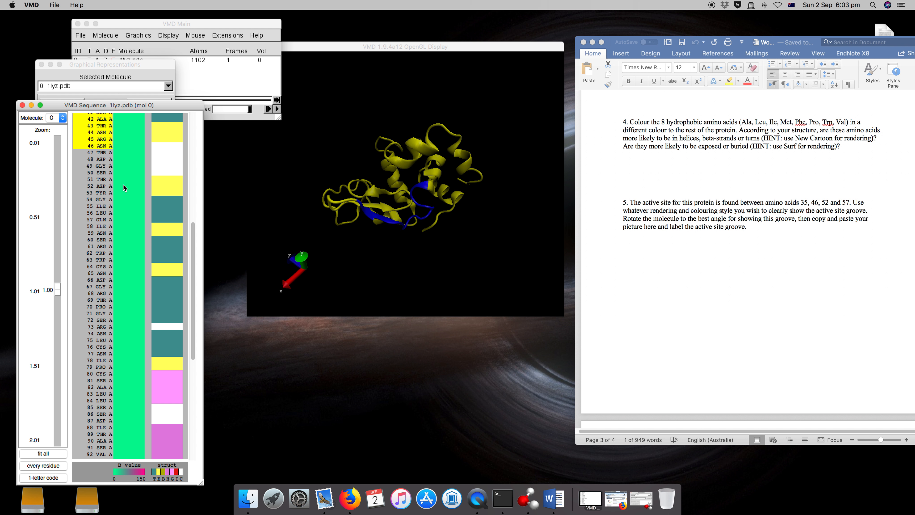
left_click_drag(125, 187, 79, 220)
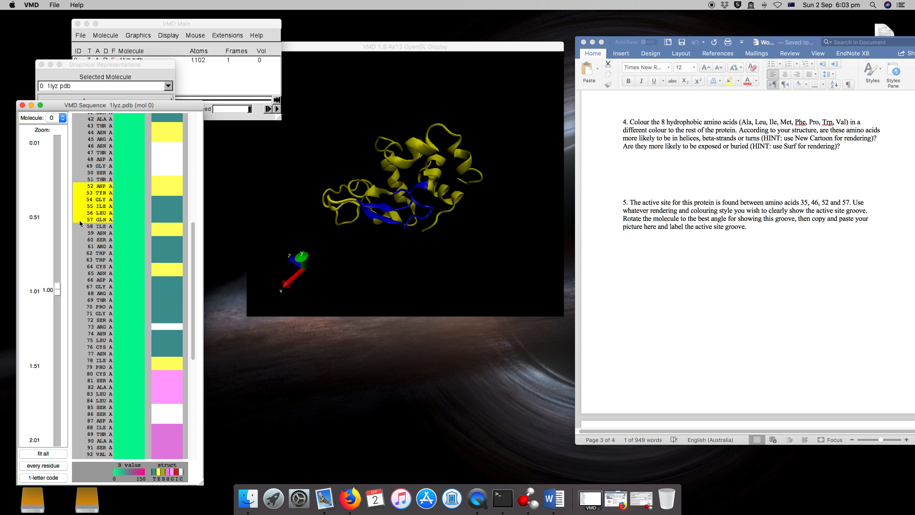
- Close the sequence viewer and rotate the lysozyme cartoon to inspect the highlighted active-site stretches
left_click_drag(112, 106, 271, 93)
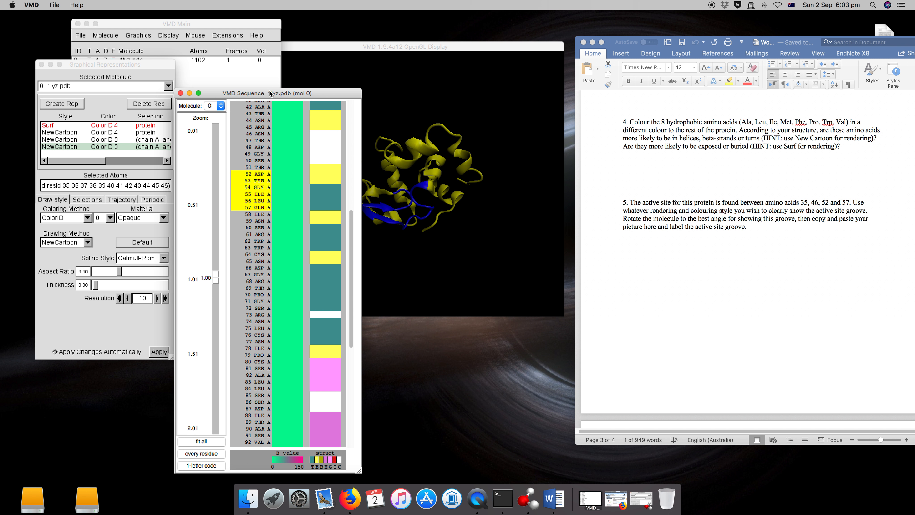
left_click(180, 93)
left_click_drag(422, 177, 405, 202)
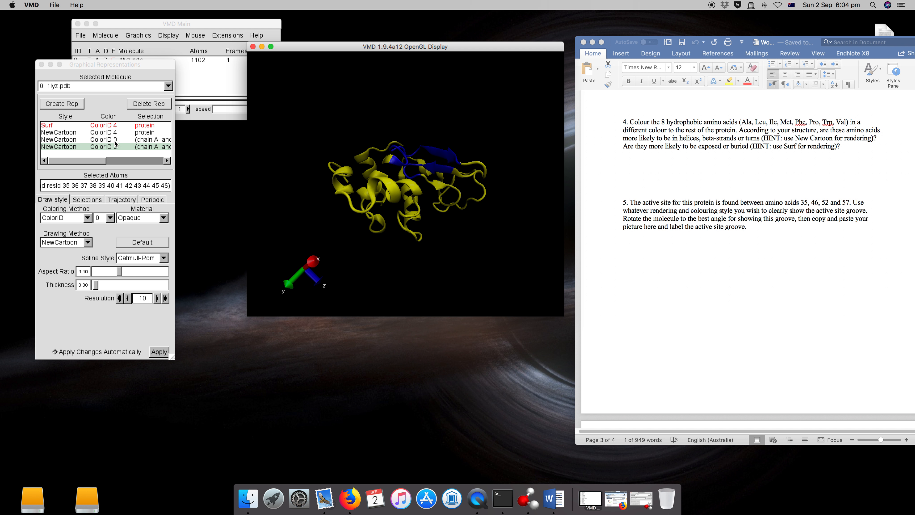
- Change the visible whole-protein representation and the residue 52-57 representation to the Surf drawing method
left_click(116, 133)
left_click(82, 244)
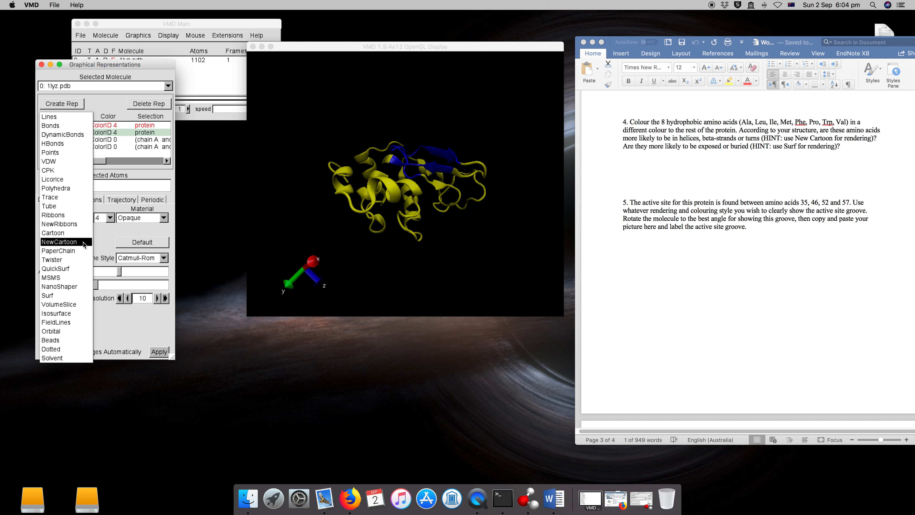
left_click(65, 296)
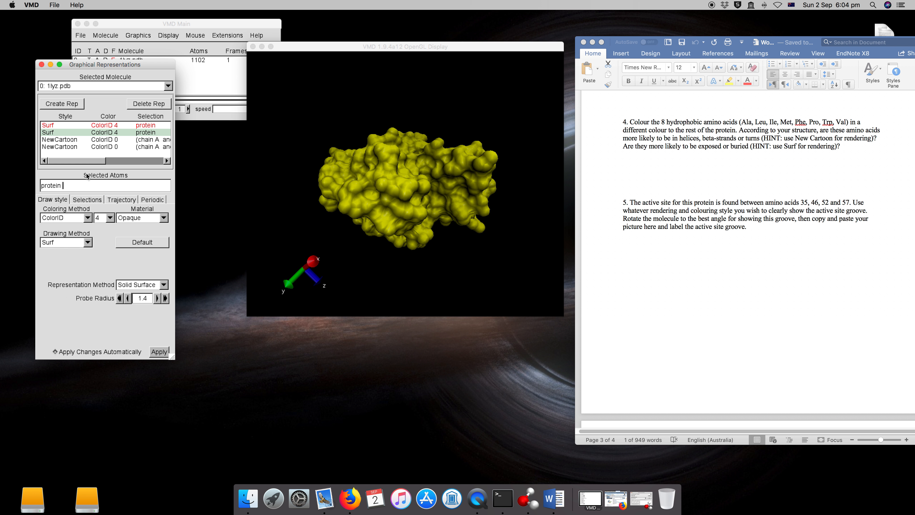
left_click(86, 141)
left_click(87, 242)
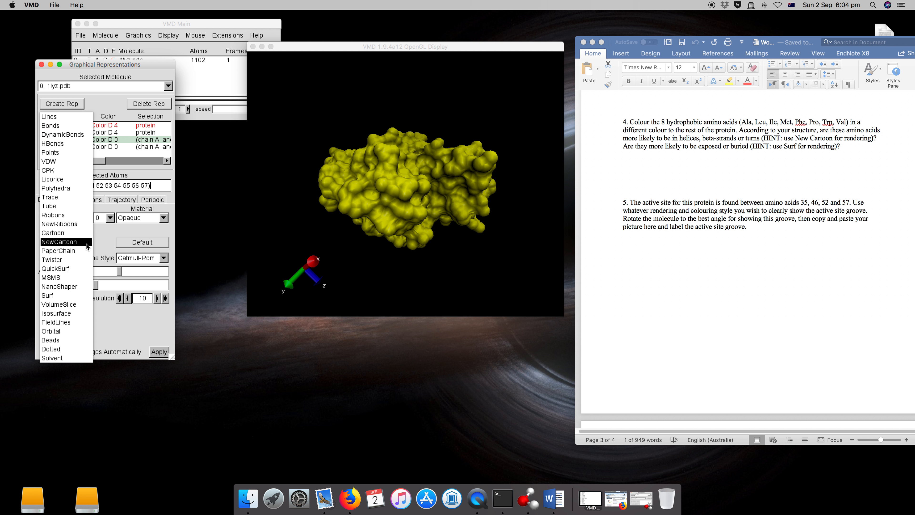
left_click(77, 295)
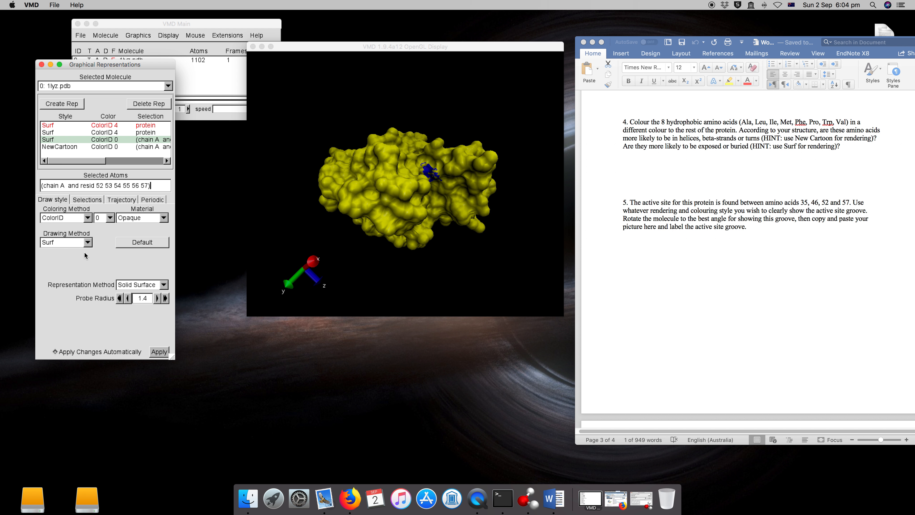
- Switch the residue 35-46 representation to Surf and rotate the molecule to look into the groove
left_click(94, 147)
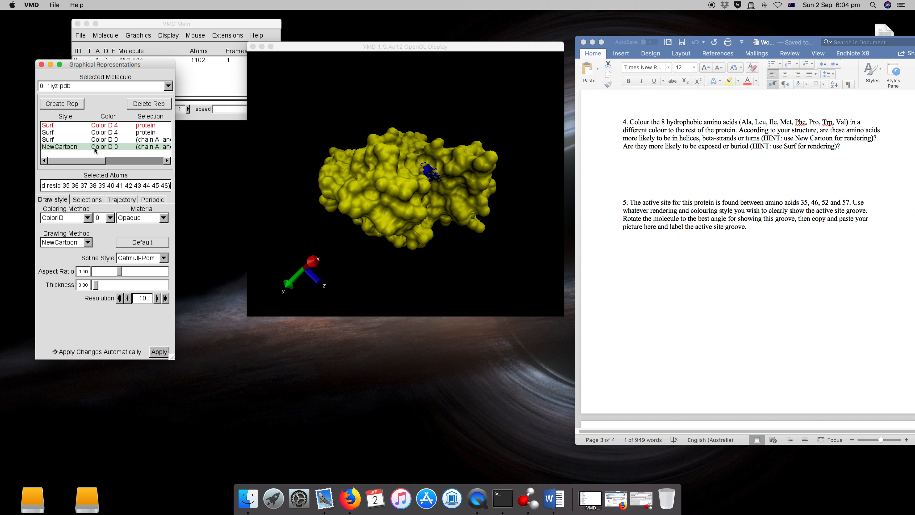
left_click(88, 242)
left_click(76, 296)
mouse_move(355, 245)
left_mouse_down()
mouse_move(366, 204)
mouse_move(397, 217)
left_mouse_up()
- Try the Lines and Tube drawing methods on the residue 35-46 representation
left_click(88, 242)
left_click(70, 237)
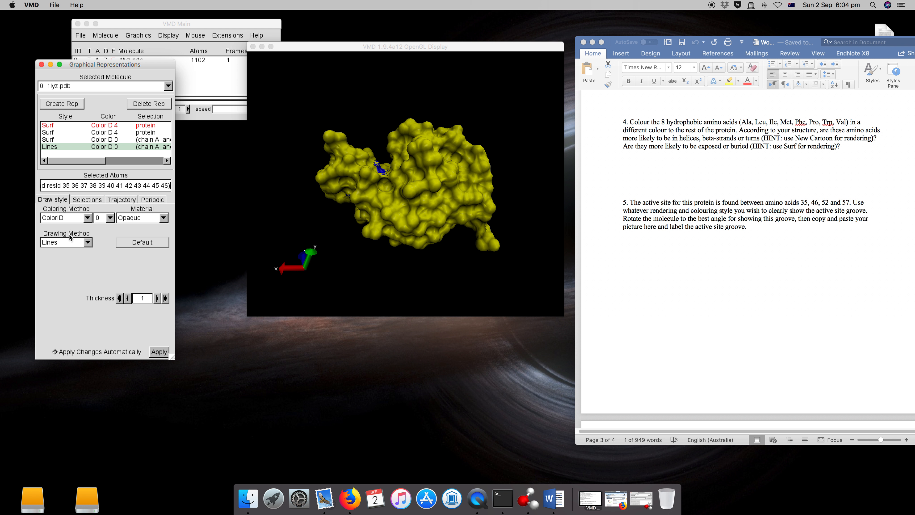
left_click(85, 246)
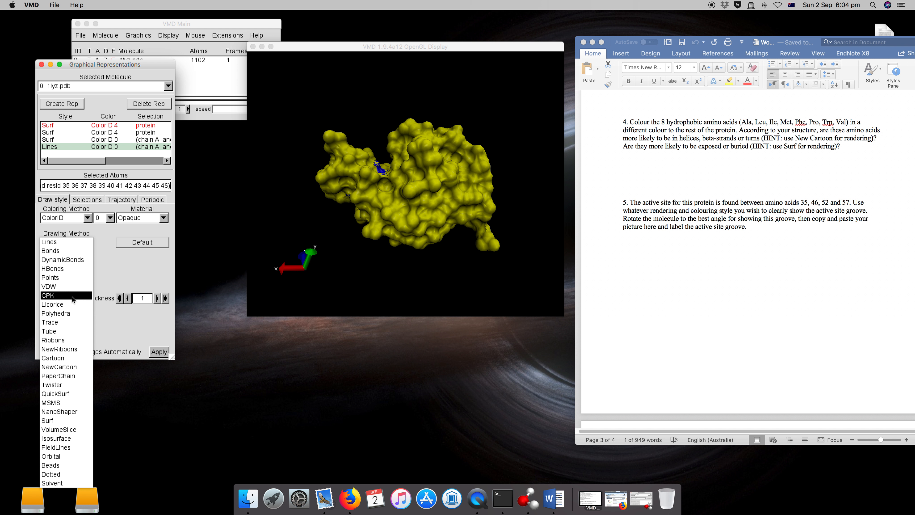
left_click(73, 332)
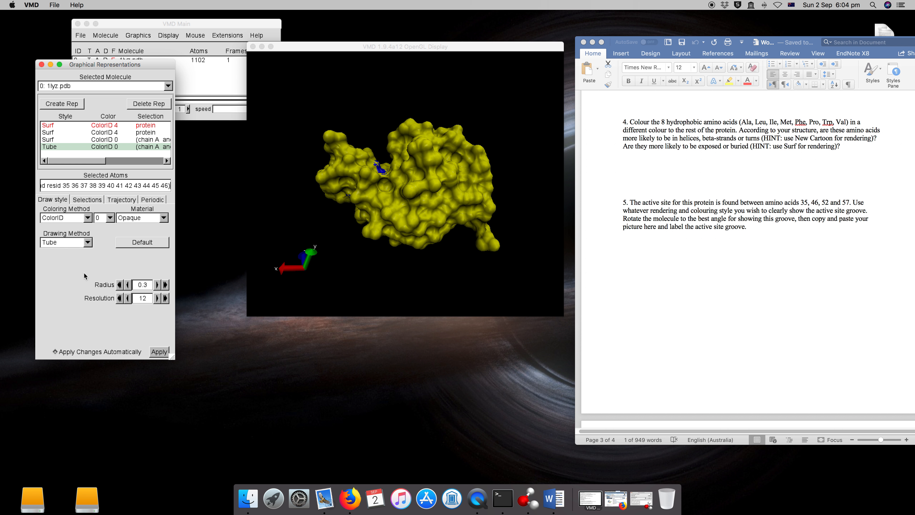
- Return the residue 35-46 representation to Surf and turn the active-site groove towards the viewer
left_click(89, 243)
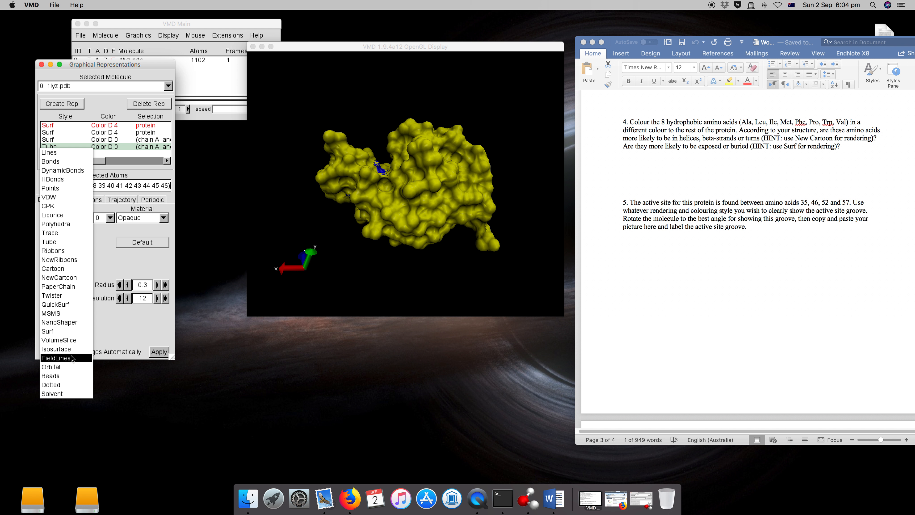
left_click(66, 331)
left_click_drag(263, 259, 390, 219)
- Change the visible whole-protein representation and both active-site representations to the Bonds drawing method
left_click(99, 132)
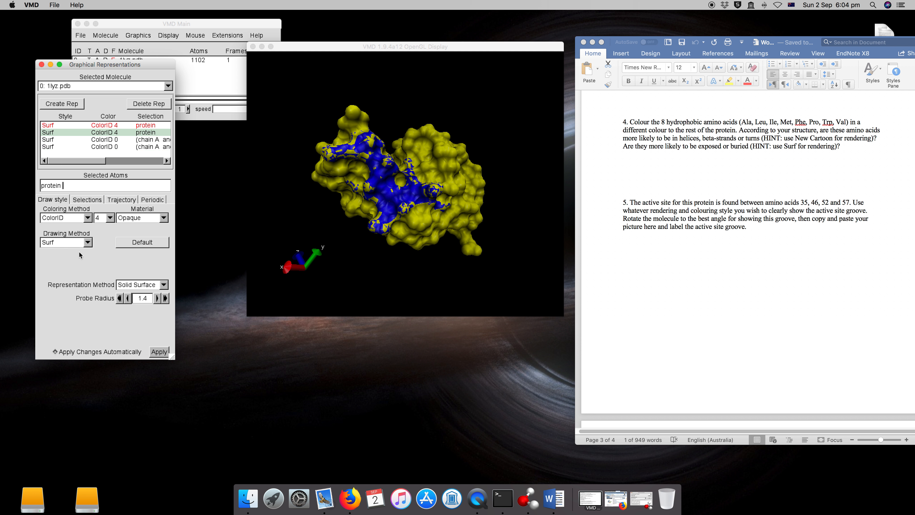
left_click(88, 242)
left_click(60, 72)
left_click(420, 175)
left_click(99, 140)
left_click(87, 243)
left_click(60, 72)
left_click(99, 147)
left_click(87, 242)
left_click(60, 72)
left_click_drag(418, 47, 420, 64)
scroll(432, 166, "up", 1)
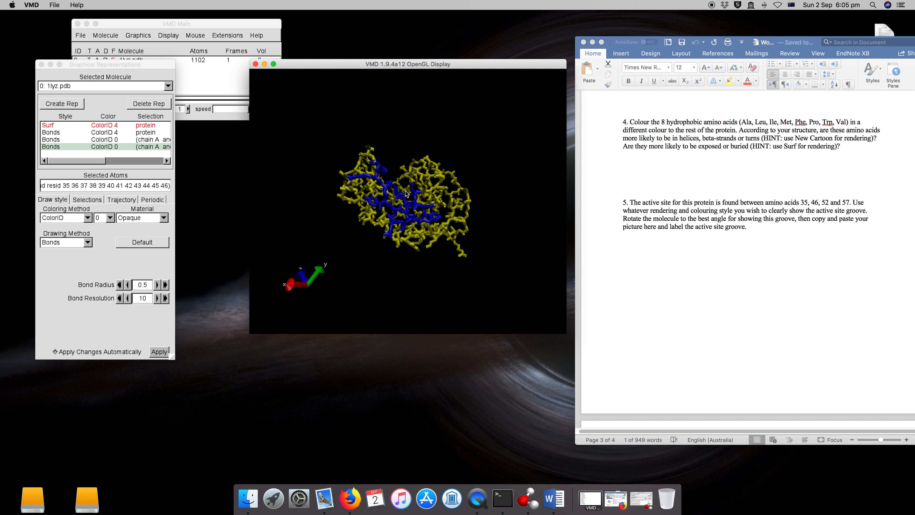
- Change the visible whole-protein representation and both active-site representations to the Lines drawing method
left_click(98, 133)
left_click(87, 242)
left_click(60, 234)
left_click(100, 139)
left_click(87, 242)
left_click(60, 234)
left_click(99, 147)
left_click(87, 242)
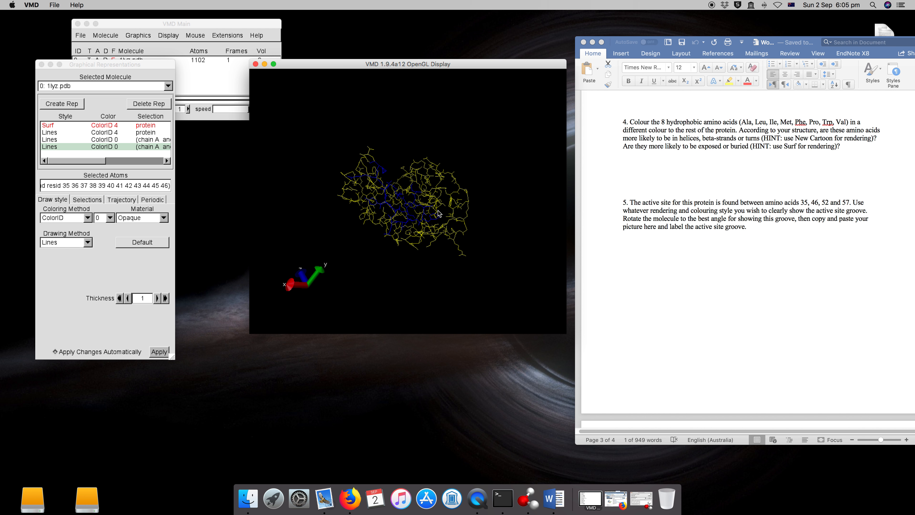
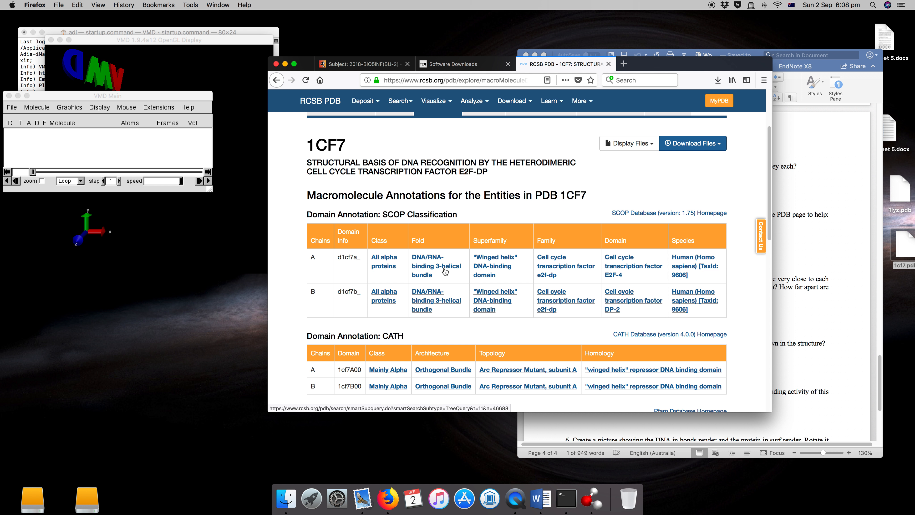
- Examine the domain and gene product annotations of the 1CF7 chains on the RCSB PDB page
scroll(434, 278, "down", 1)
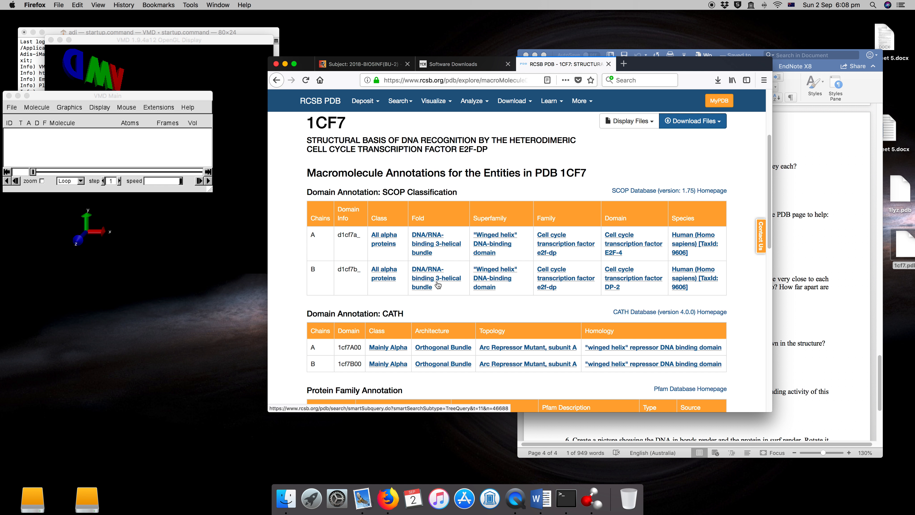
scroll(438, 284, "down", 5)
scroll(439, 279, "down", 6)
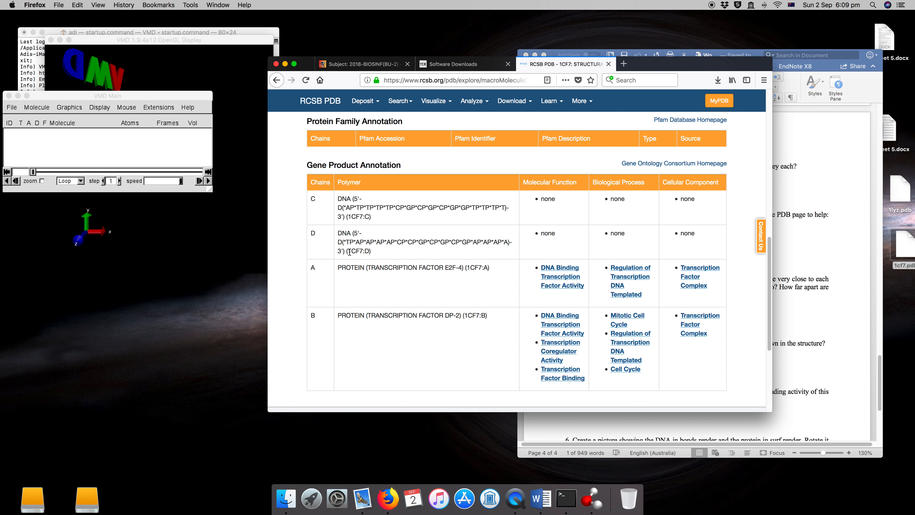
scroll(368, 249, "up", 2)
scroll(382, 245, "up", 10)
- Open the 1CF7 sequence page and find the entries for DNA chains C and D
left_click(471, 189)
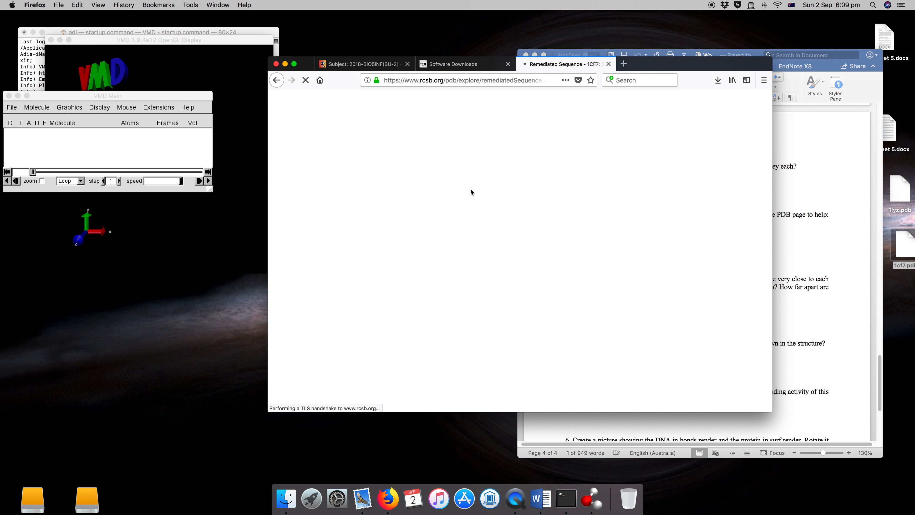
scroll(470, 189, "down", 10)
scroll(470, 189, "down", 4)
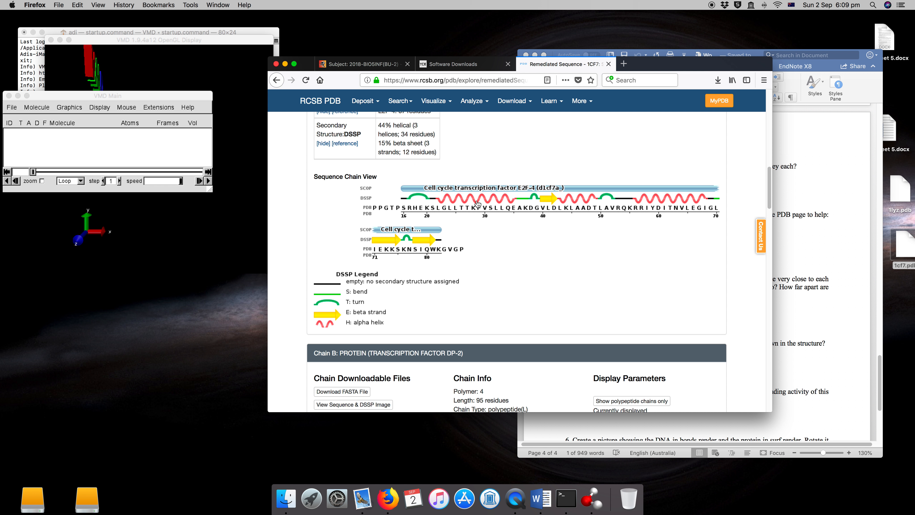
scroll(473, 214, "down", 5)
scroll(472, 216, "down", 20)
scroll(474, 218, "down", 2)
scroll(473, 218, "up", 1)
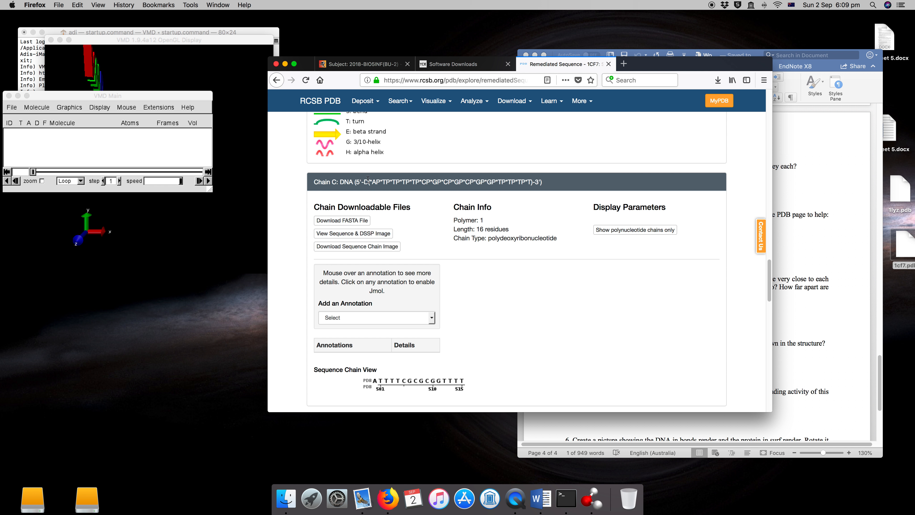
scroll(375, 179, "down", 15)
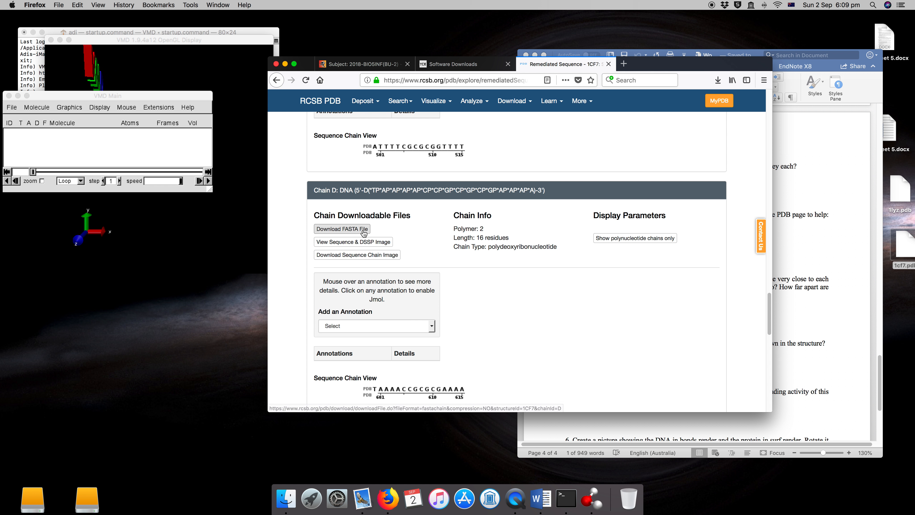
- Open chain C's FASTA file in TextEdit to view its sequence, then close it and minimise the browser
scroll(348, 226, "up", 17)
left_click(349, 248)
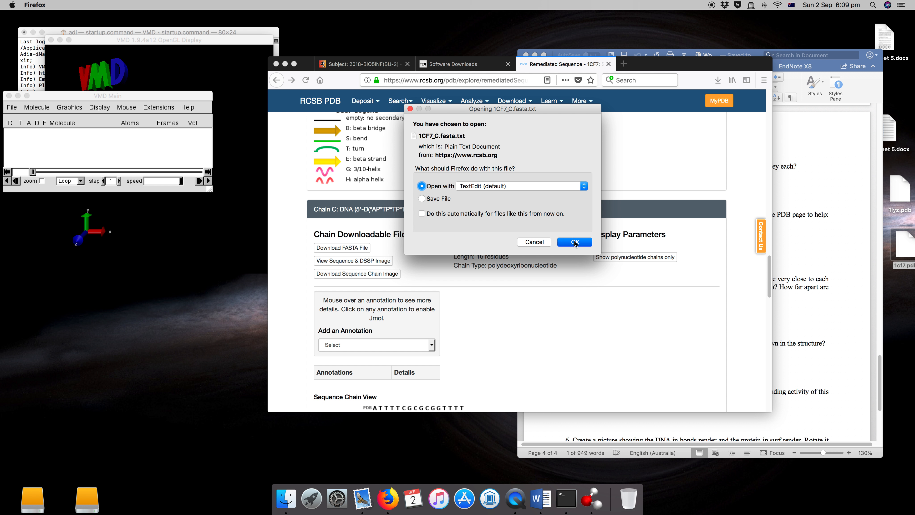
left_click(574, 241)
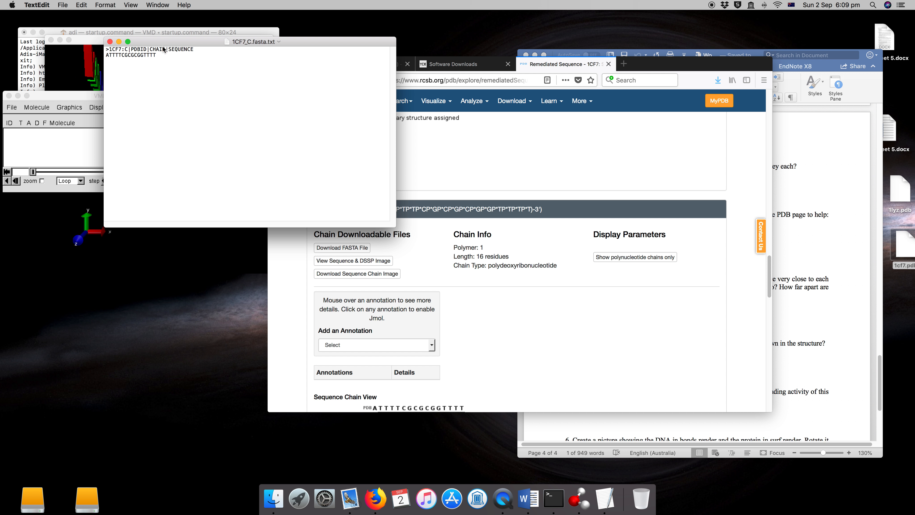
left_click_drag(157, 55, 106, 55)
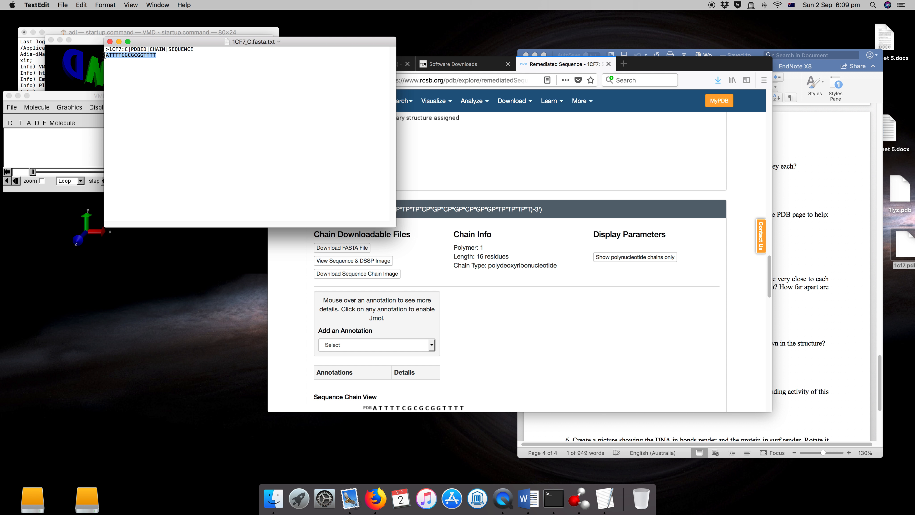
left_click(110, 42)
scroll(521, 234, "up", 15)
left_click(286, 64)
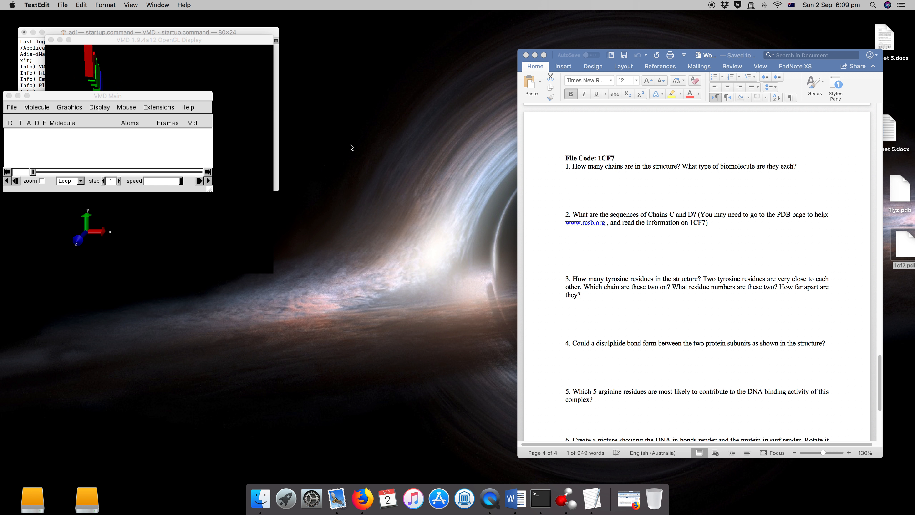
- Load 1cf7.pdb from the Desktop folder into VMD as a new molecule and minimise the terminal
left_click(54, 96)
left_click(7, 108)
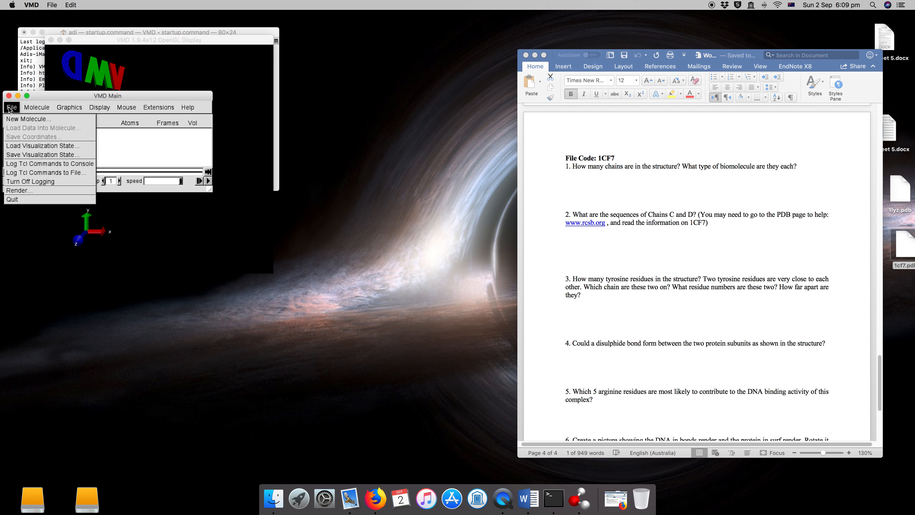
left_click(20, 119)
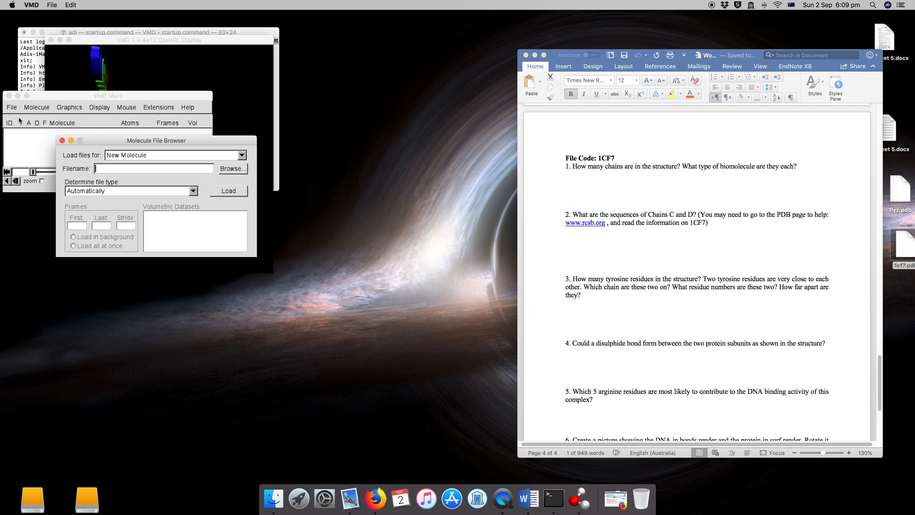
left_click(226, 170)
double_click(398, 271)
double_click(391, 250)
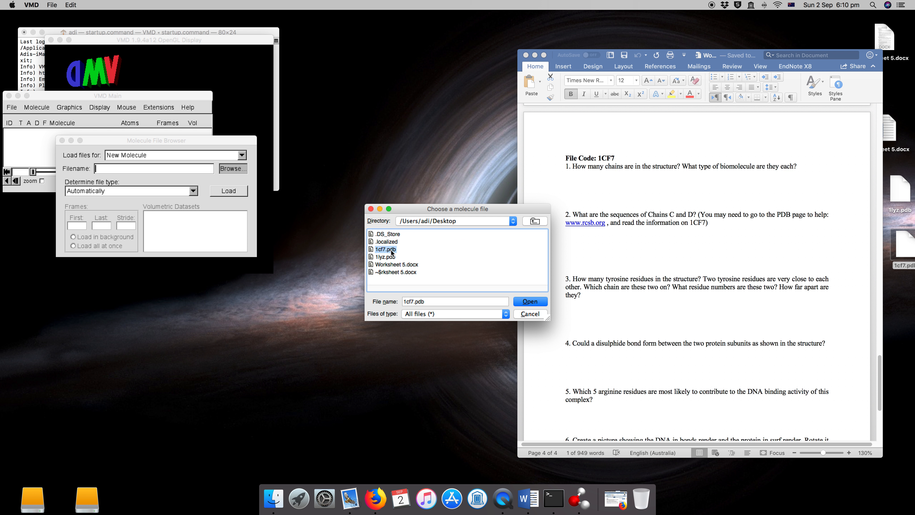
left_click_drag(162, 40, 393, 65)
left_click(33, 32)
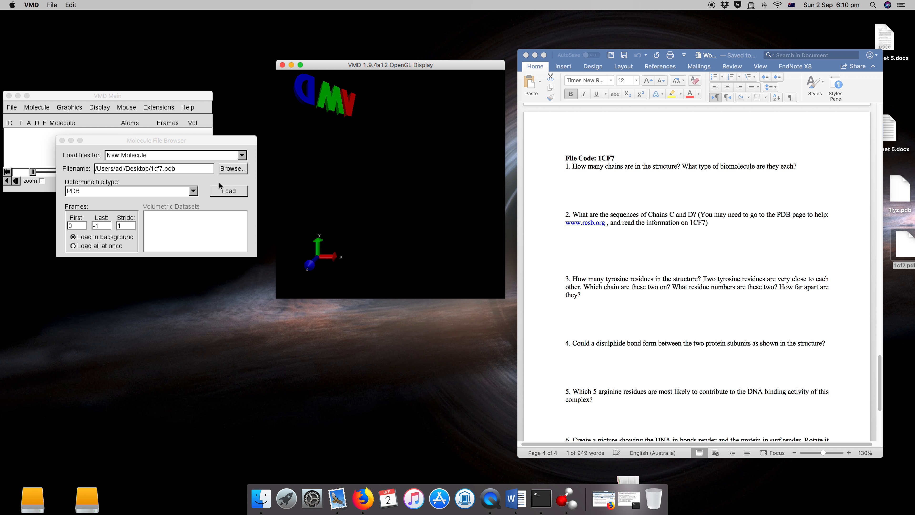
left_click(220, 192)
- Enlarge the OpenGL display, rotate the 1cf7 structure, minimise the Molecule File Browser and rearrange the remaining windows
left_click_drag(387, 202, 461, 244)
left_click_drag(277, 298, 197, 331)
left_click_drag(433, 188, 384, 230)
left_click_drag(419, 63, 443, 66)
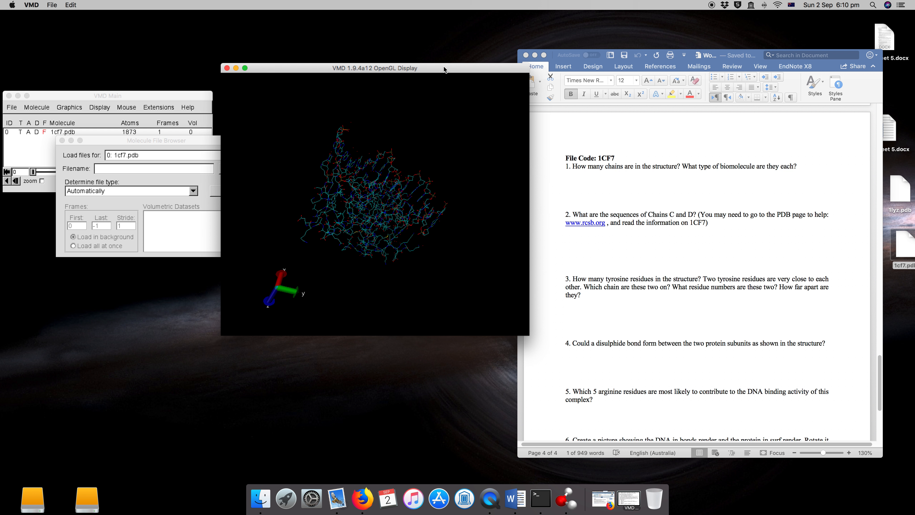
left_click_drag(190, 140, 149, 146)
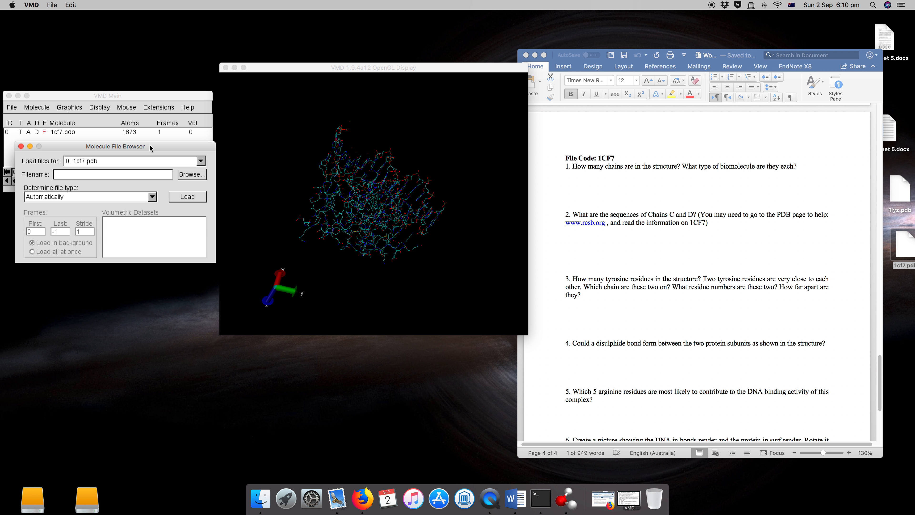
left_click(30, 146)
left_click_drag(108, 96, 105, 69)
- Open the graphical representations of 1cf7.pdb and colour all atoms yellow (ColorID 4)
left_click(65, 80)
left_click(72, 90)
left_click(80, 321)
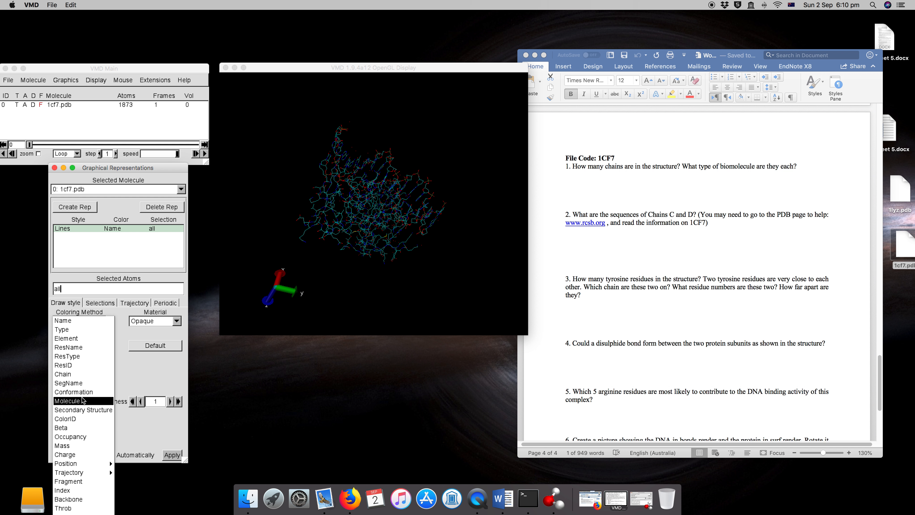
left_click(78, 418)
left_click(128, 321)
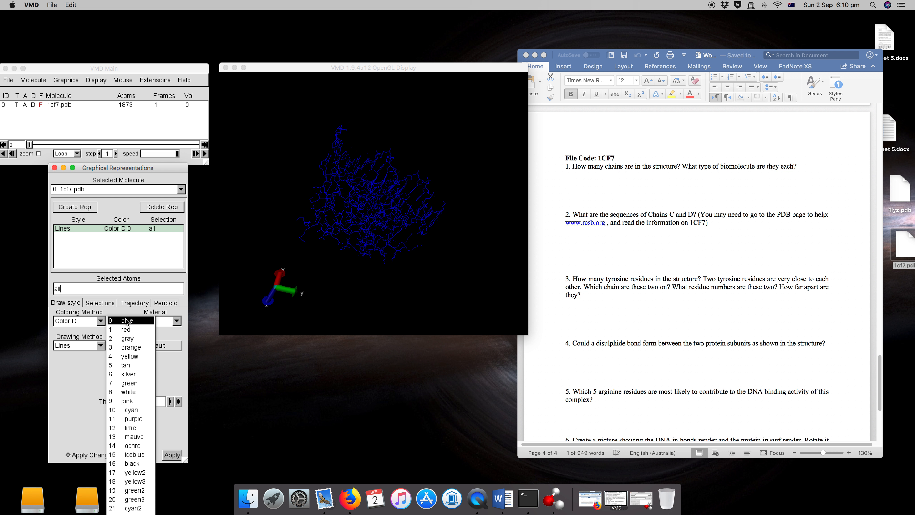
left_click(129, 356)
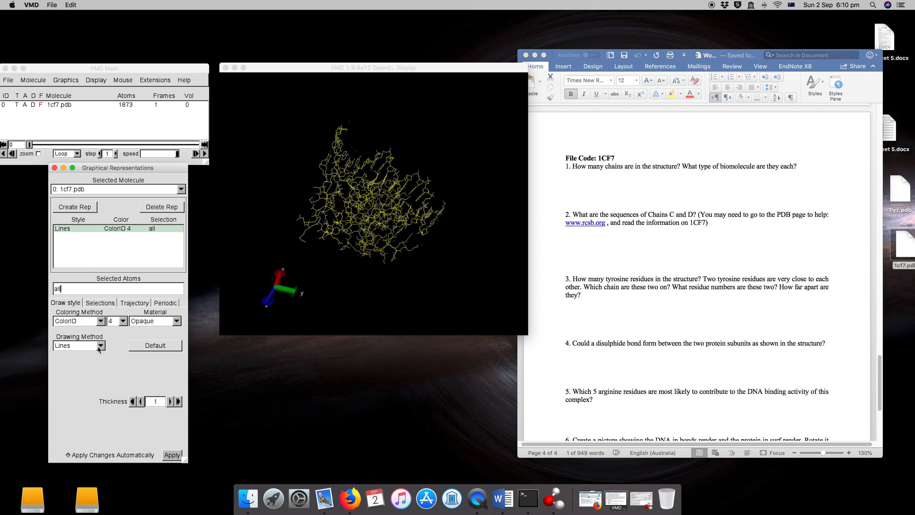
- Set the all-atoms representation to NewCartoon and rotate the complex to show the DNA beside the protein
left_click(98, 347)
left_click(77, 468)
left_click_drag(458, 208, 406, 212)
left_click_drag(416, 182, 394, 216)
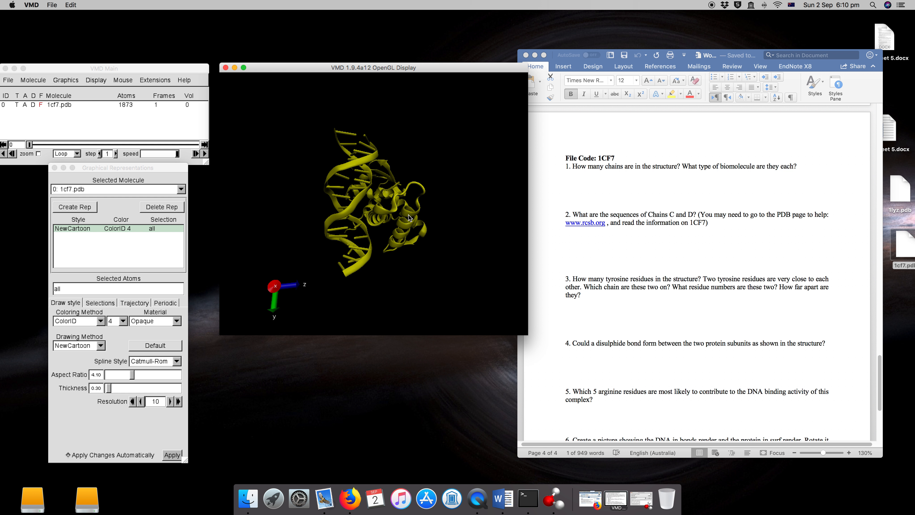
- Rotate the 1CF7 complex to examine its protein and DNA chains from several angles
left_click_drag(401, 233, 445, 234)
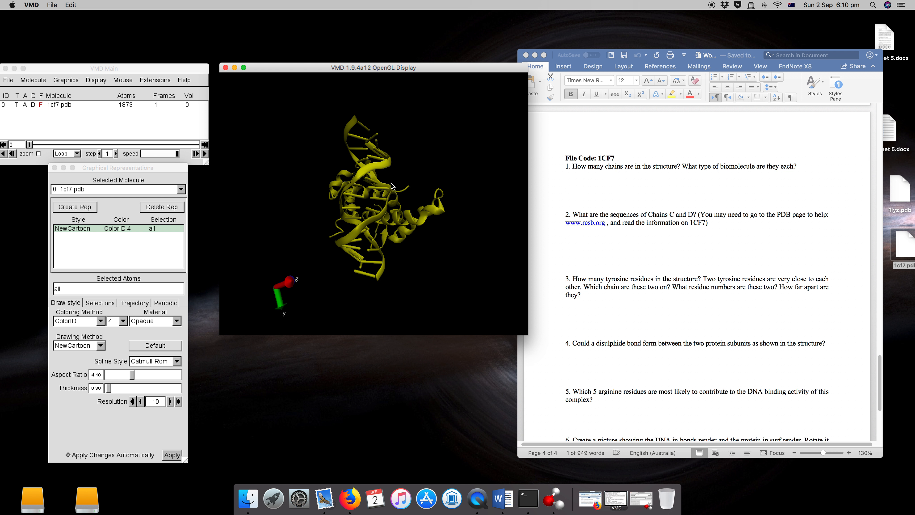
mouse_move(372, 181)
left_mouse_down()
mouse_move(398, 186)
mouse_move(365, 183)
left_mouse_up()
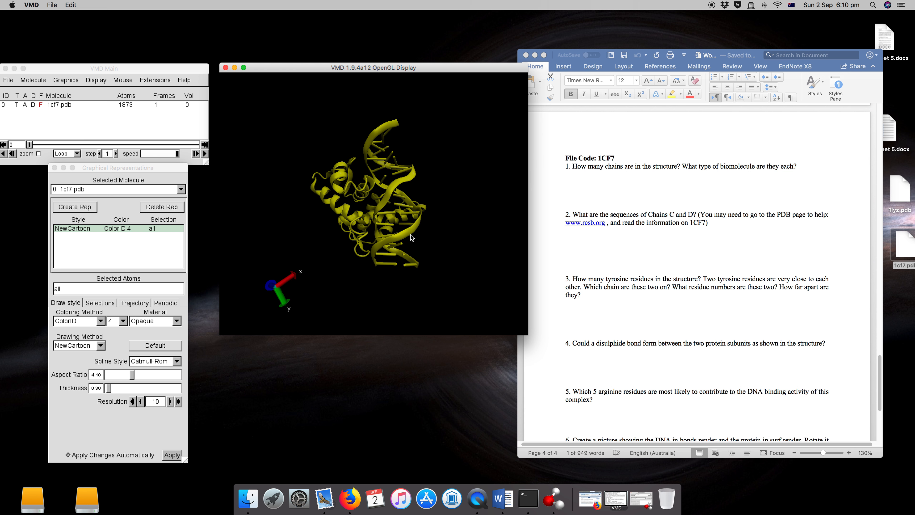
left_click_drag(445, 231, 498, 205)
- Place the text cursor under question 1 of the 1CF7 worksheet section and switch to Firefox to view the entry's RCSB PDB sequence page
left_click(638, 190)
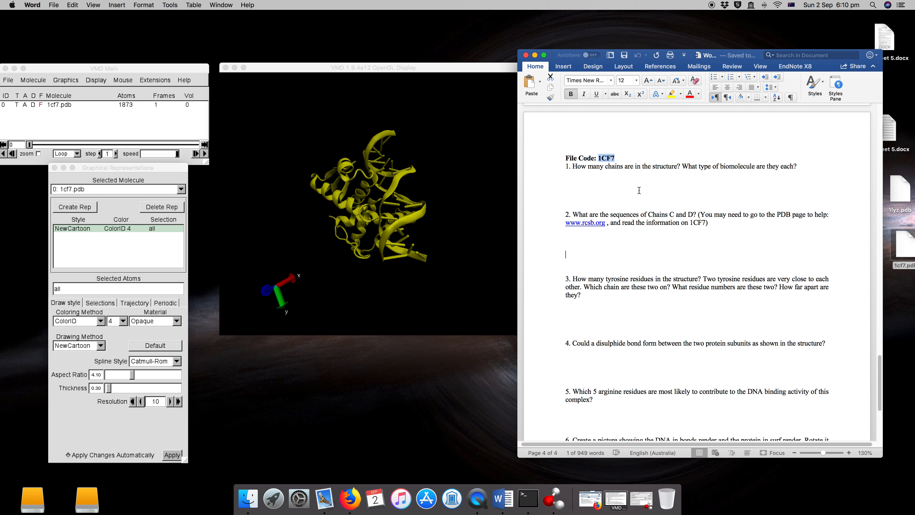
left_click(612, 179)
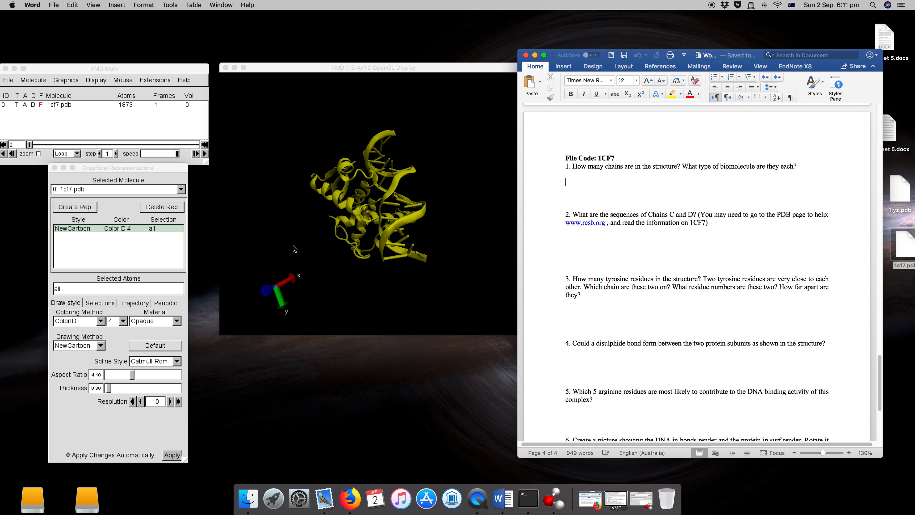
left_click(591, 496)
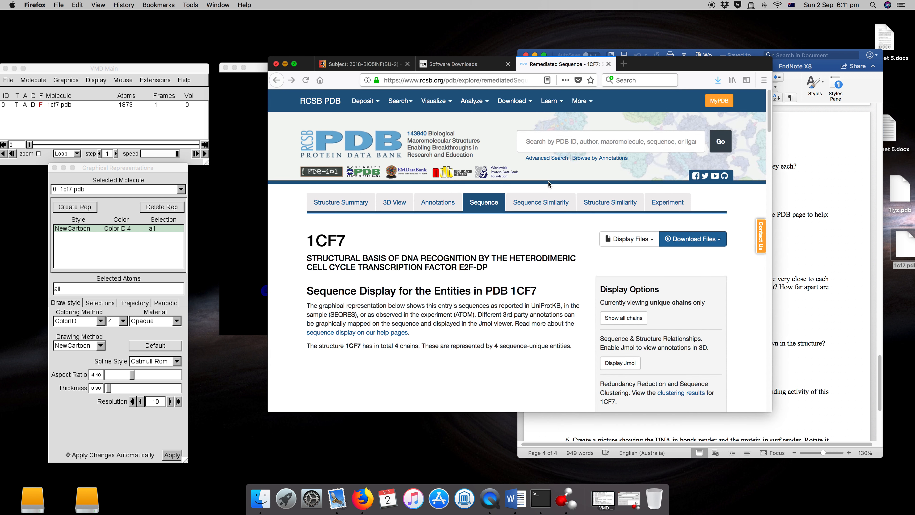
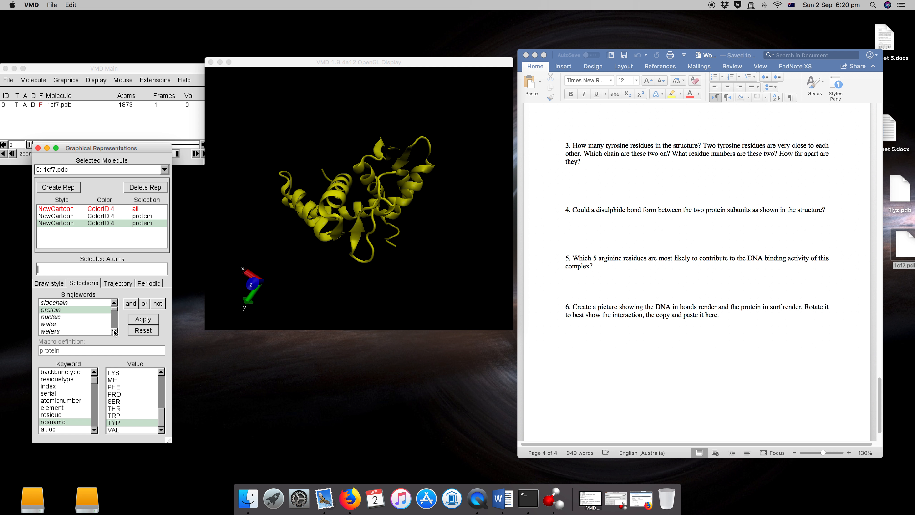
- Set the atom selection of the third representation to nucleic, apply it and rotate the complex to view the DNA
left_click(114, 330)
left_click(113, 329)
left_click_drag(114, 311, 113, 313)
left_click(115, 304)
left_click(115, 304)
left_click(116, 304)
left_click(115, 304)
double_click(50, 321)
left_click(143, 319)
left_click_drag(302, 227, 374, 256)
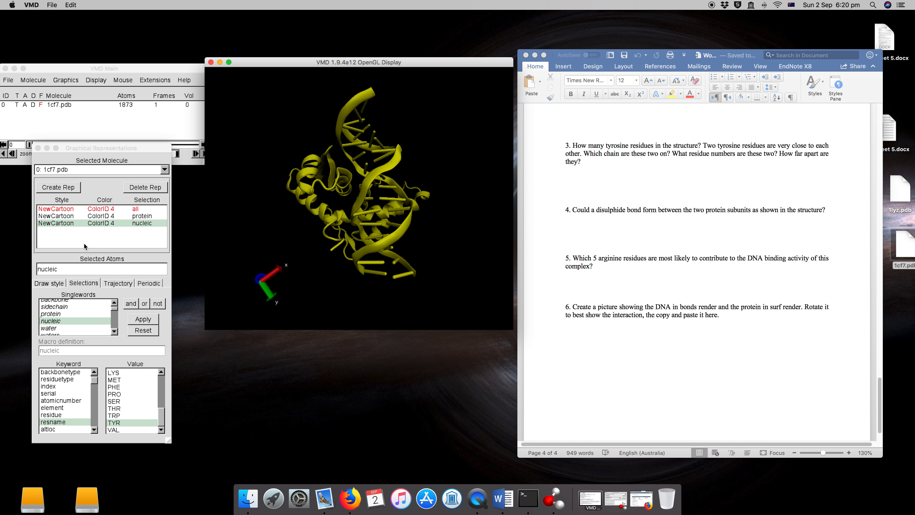
- Hide the nucleic representation and create a copy of it with an empty atom selection
double_click(90, 222)
left_click(58, 187)
double_click(48, 269)
key("BackSpace")
- Set the new representation's atom selection to all chain C, apply it and rotate the complex
left_click(114, 303)
left_click(114, 303)
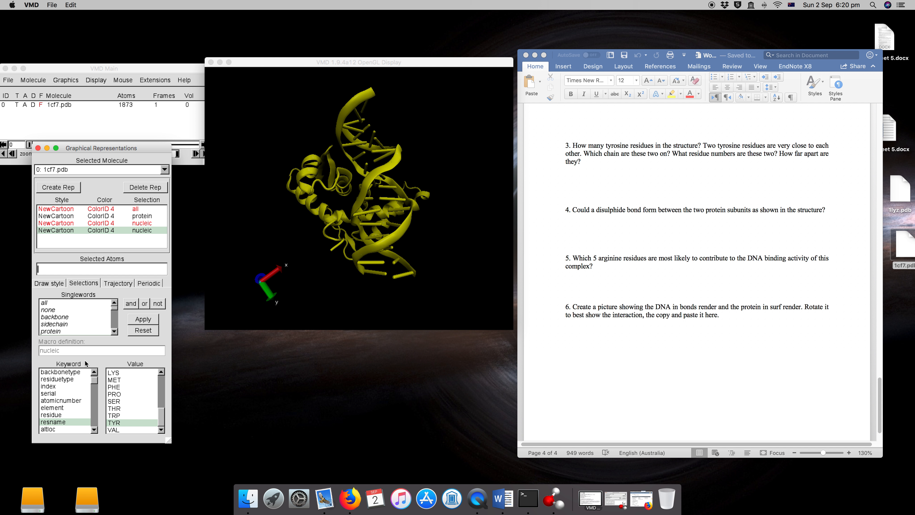
double_click(50, 303)
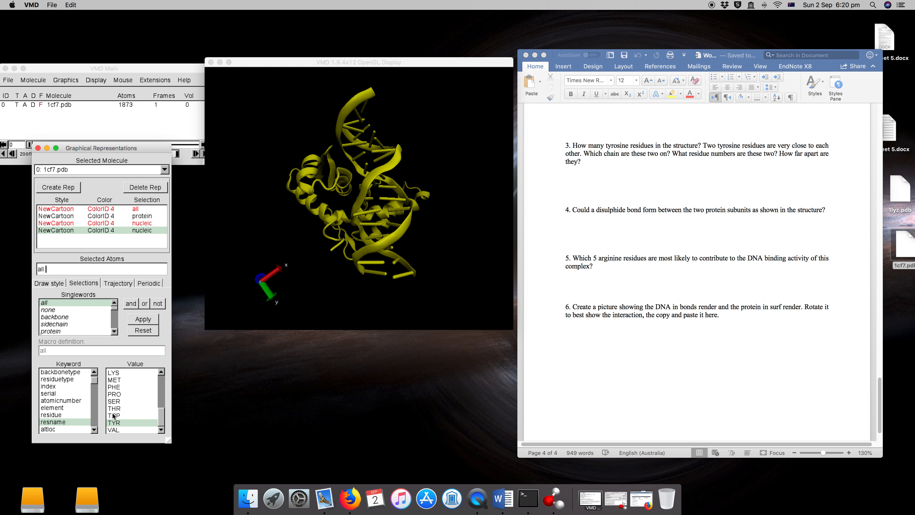
scroll(92, 388, "down", 4)
left_click(48, 422)
double_click(110, 386)
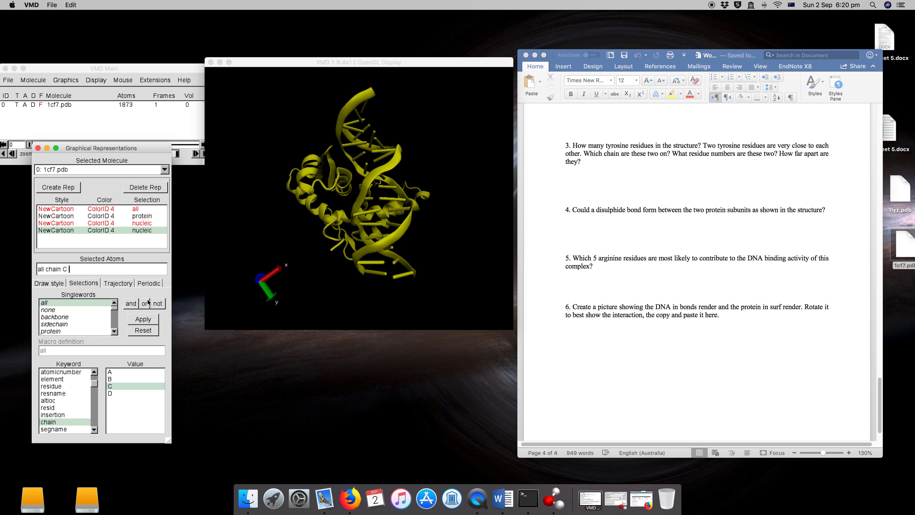
left_click(130, 303)
double_click(110, 393)
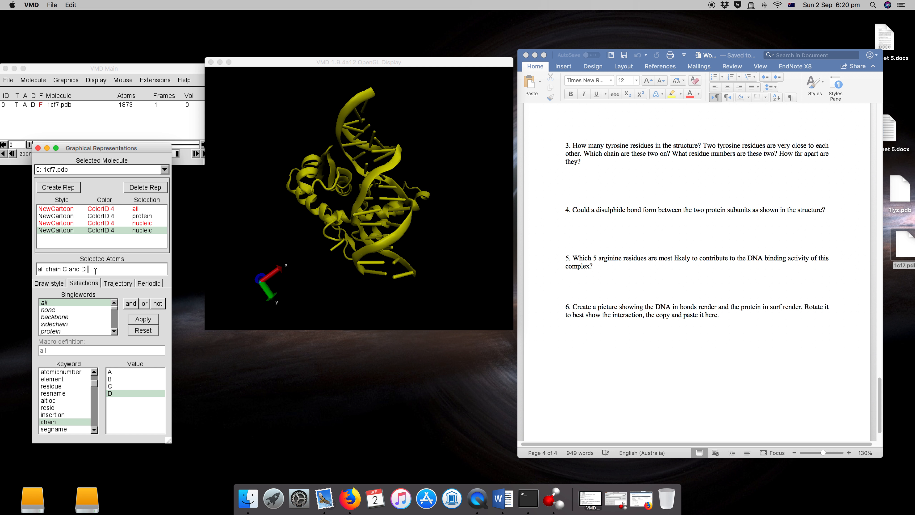
left_click_drag(92, 268, 69, 270)
key("BackSpace")
key("BackSpace")
left_click(138, 321)
left_click_drag(325, 273, 397, 273)
- Create another representation with the atom selection all chain D and rotate the complex to view both DNA strands
left_click(58, 187)
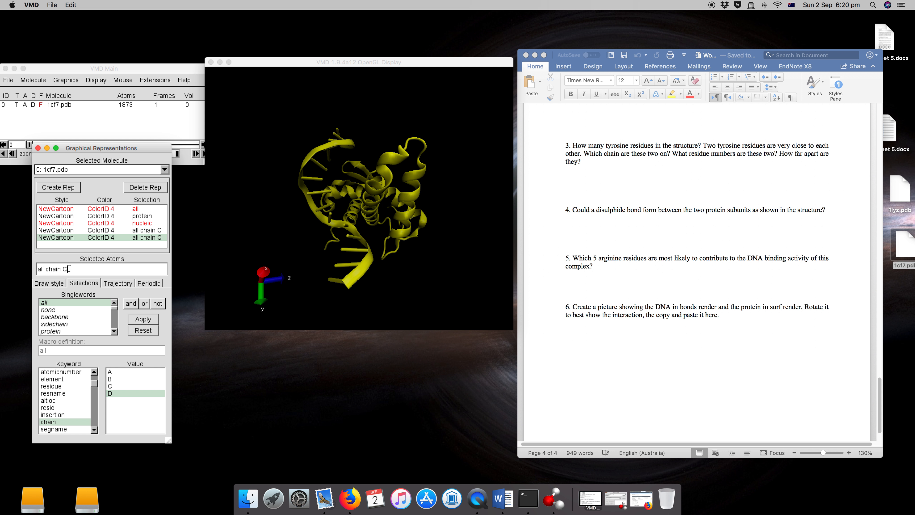
type("D")
left_click(151, 319)
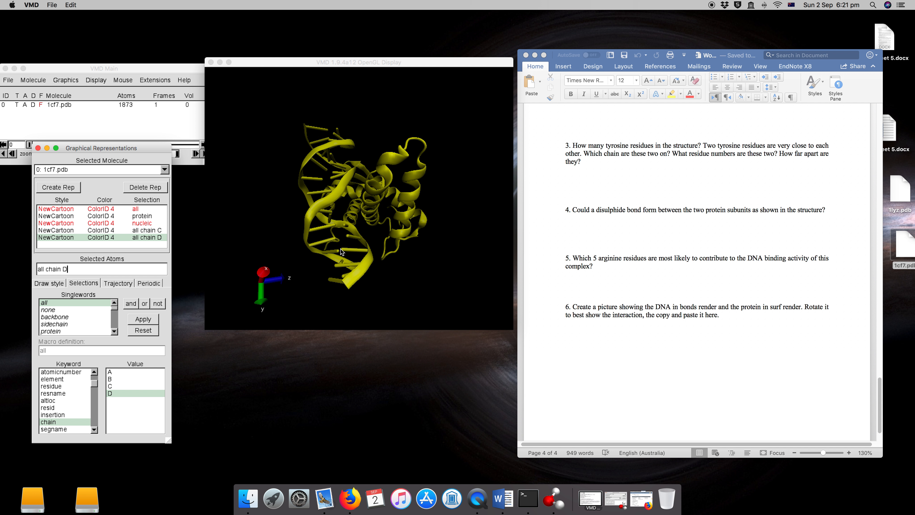
left_click(407, 255)
left_click_drag(407, 253, 422, 252)
- Delete the chain C and chain D representations and show the nucleic representation again
left_click(72, 223)
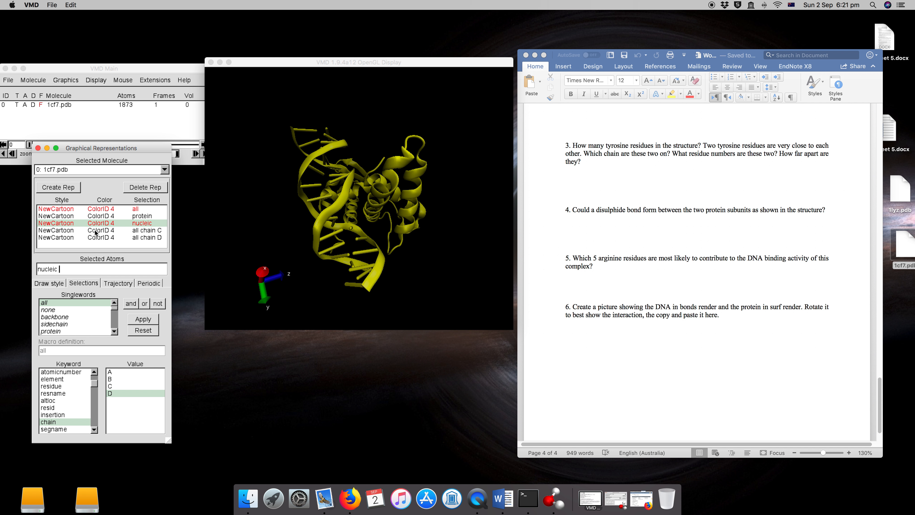
left_click(96, 232)
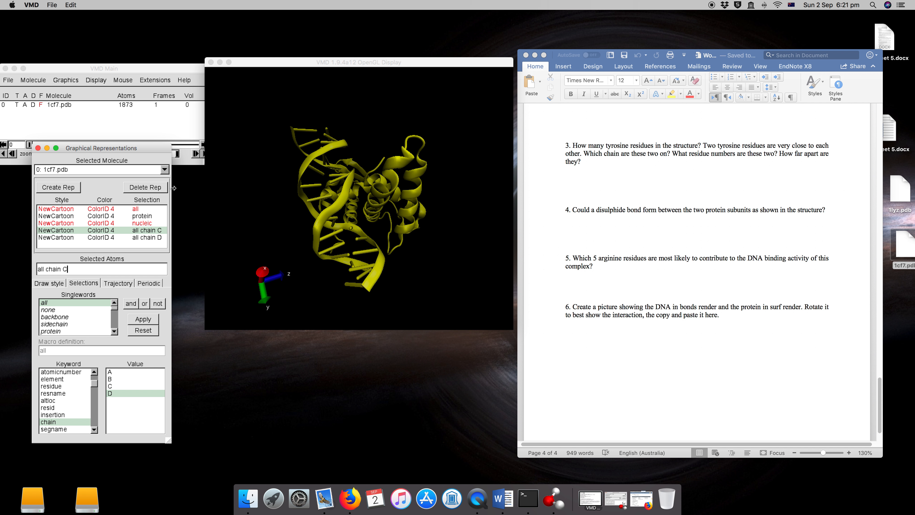
left_click(147, 187)
left_click(148, 189)
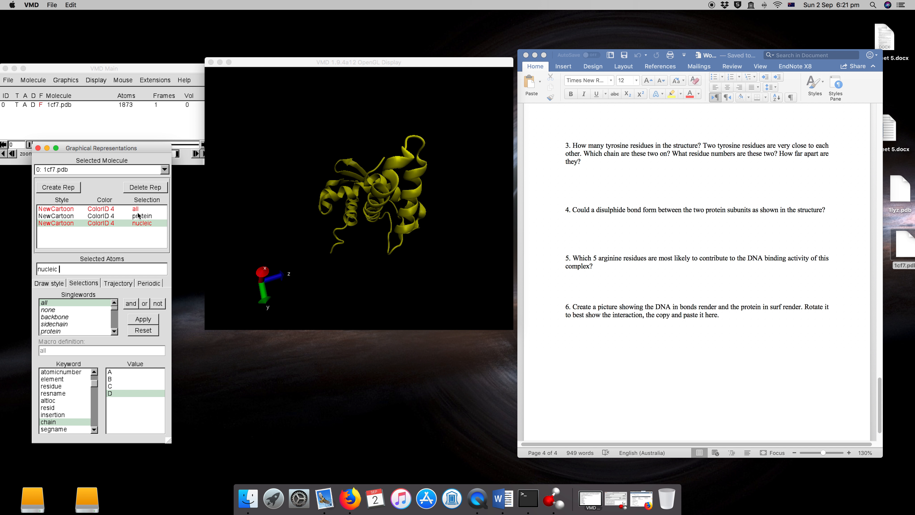
double_click(113, 224)
left_click_drag(379, 251, 363, 247)
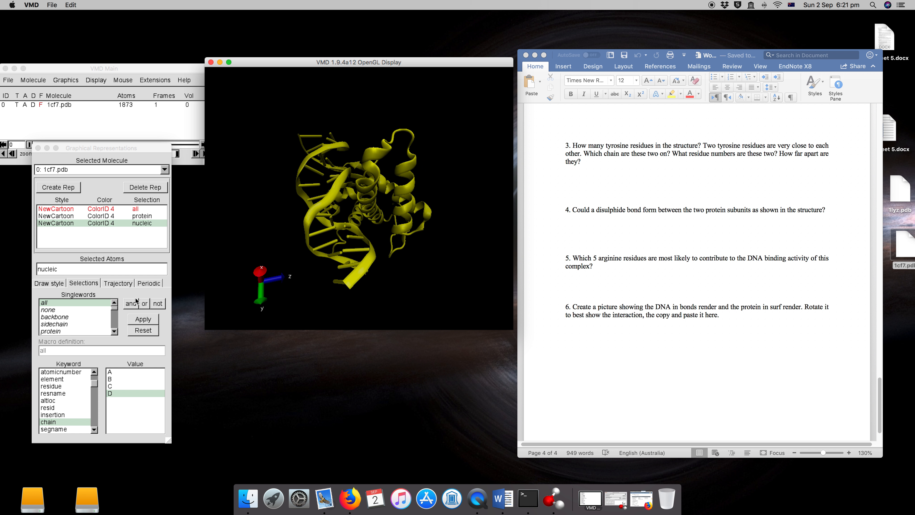
- Try the Surf and Bonds drawing methods on the nucleic representation
left_click(53, 286)
left_click(53, 286)
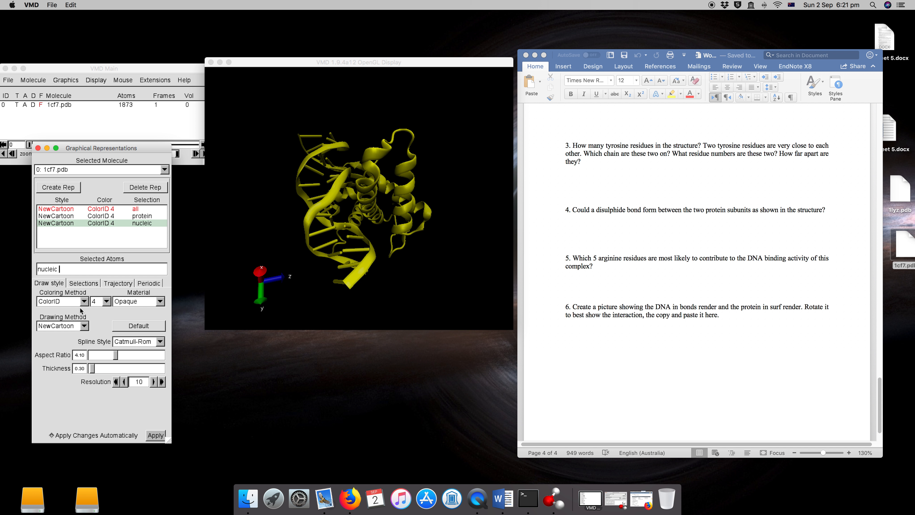
left_click_drag(323, 215, 340, 191)
left_click_drag(393, 148, 432, 169)
left_click(84, 325)
left_click(54, 379)
left_click(82, 325)
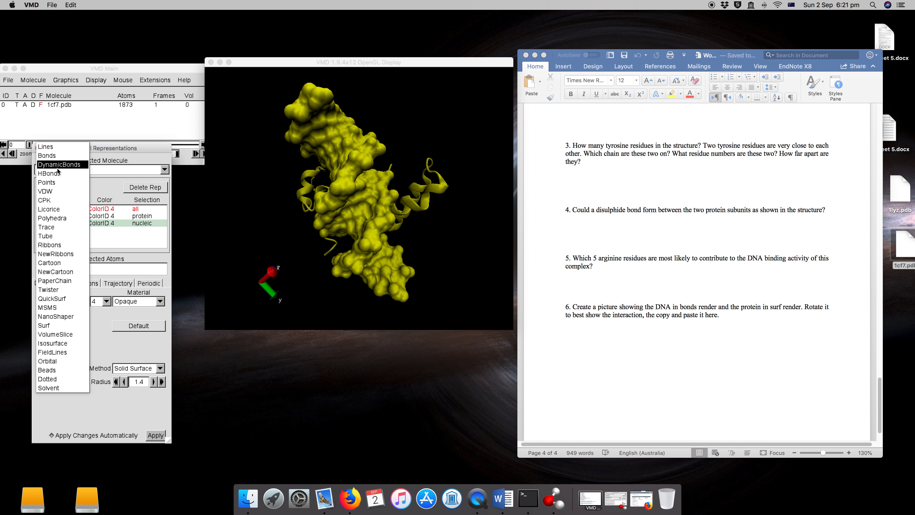
left_click(58, 157)
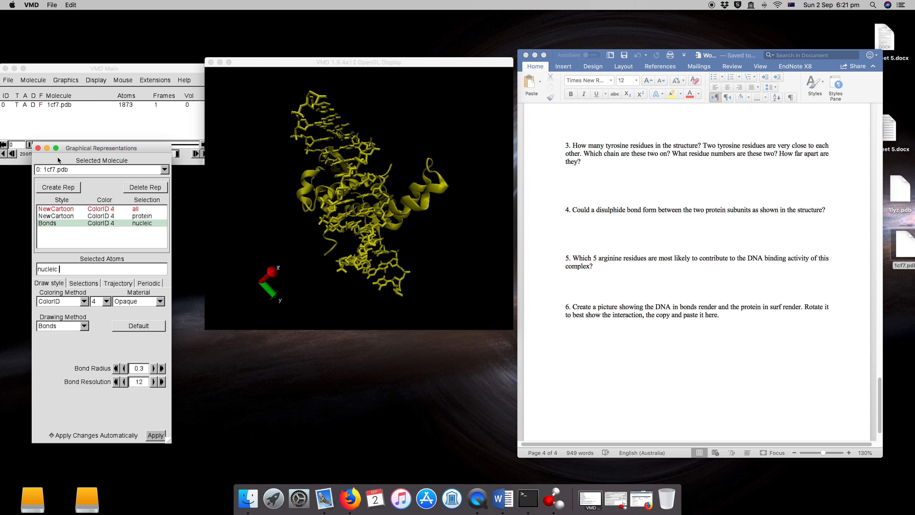
- Try the Ribbons and NewRibbons drawing methods on the nucleic representation and return it to NewCartoon
left_click(83, 325)
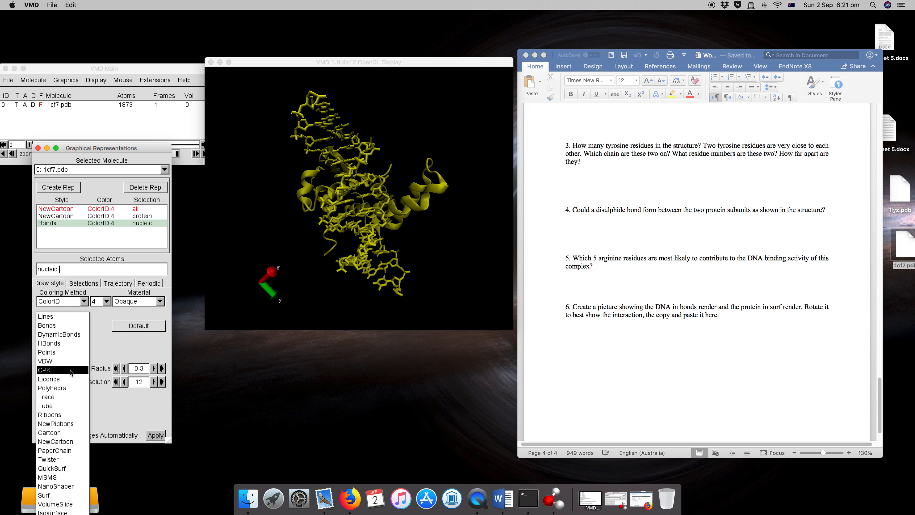
left_click(72, 415)
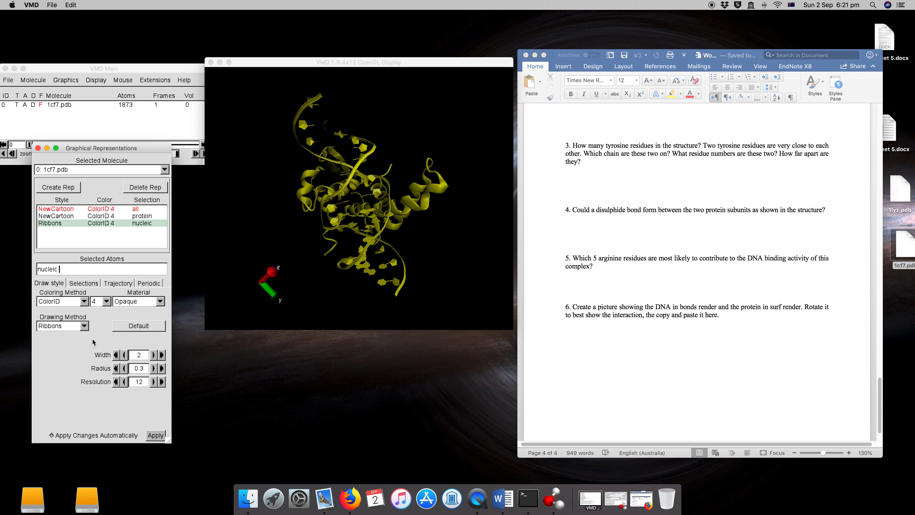
left_click(85, 325)
left_click(80, 335)
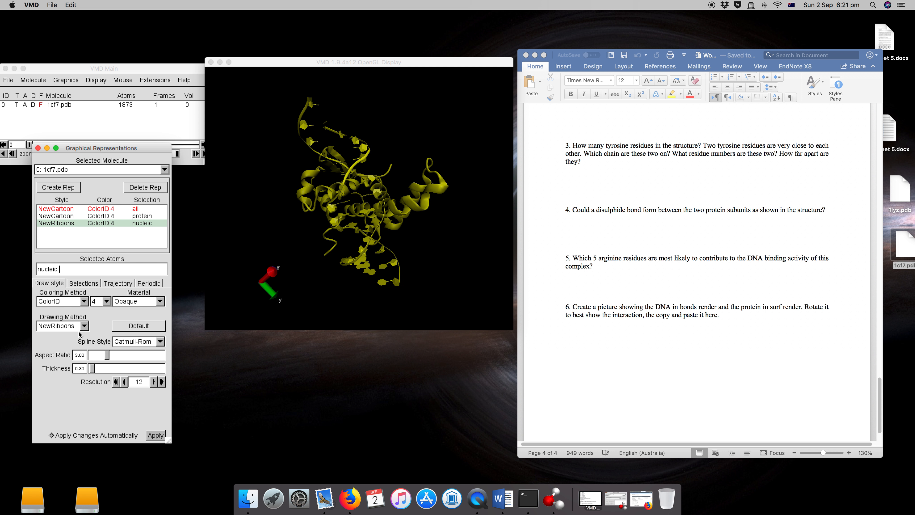
left_click(84, 326)
left_click(72, 349)
- Colour the nucleic representation blue (ColorID 0) and rotate the complex to view it against the protein
left_click(106, 301)
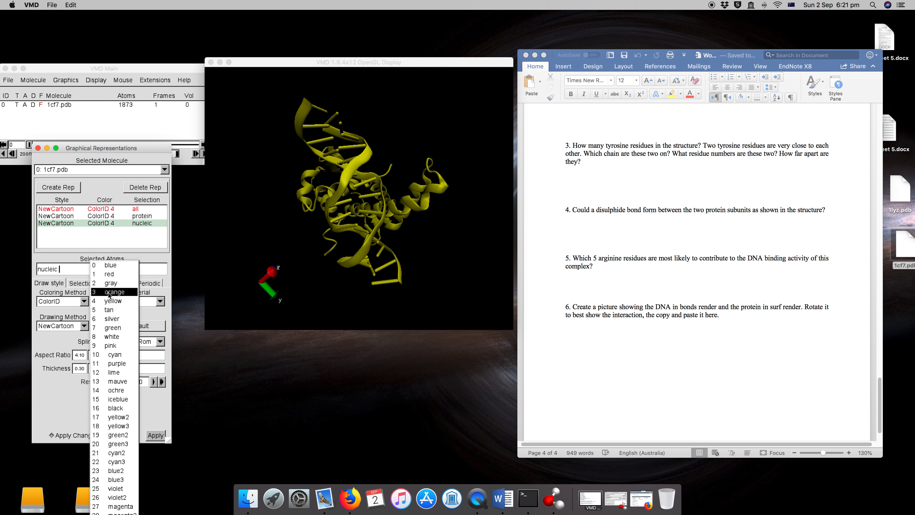
left_click(112, 266)
left_click(363, 258)
left_click_drag(374, 254, 312, 253)
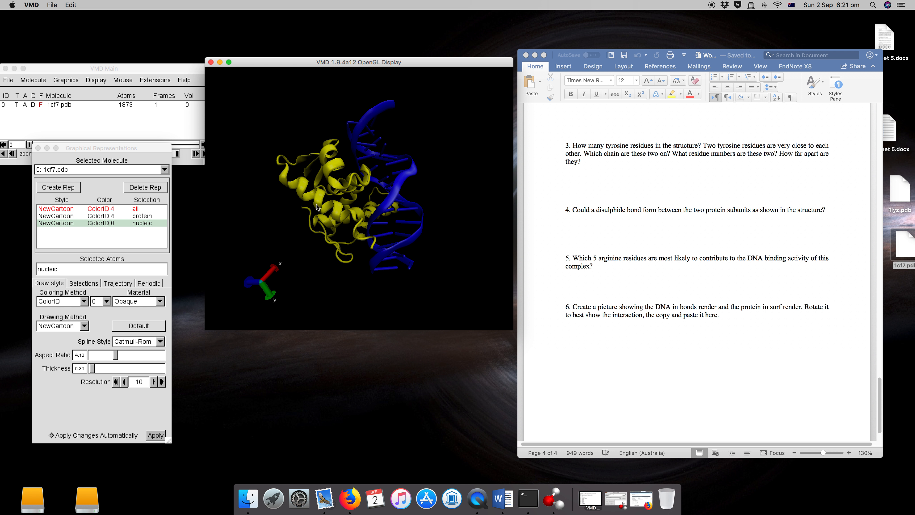
- Set the protein representation's drawing method to Surf and rotate the complex to inspect how the DNA fits its surface
left_click(126, 216)
left_click(83, 328)
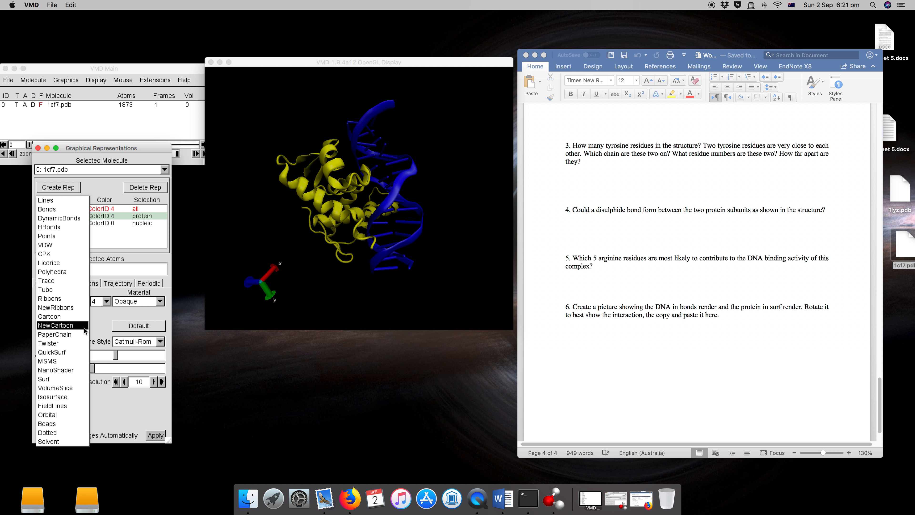
left_click(56, 380)
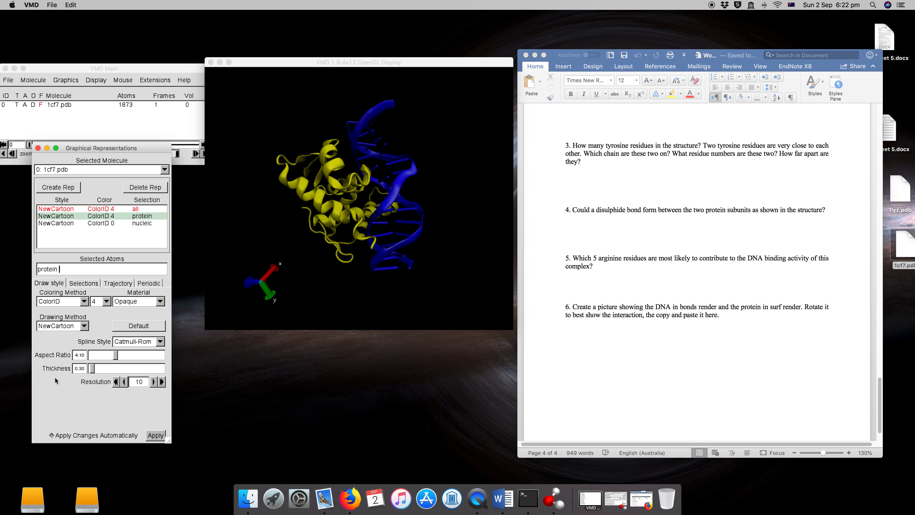
left_click_drag(393, 242, 456, 244)
scroll(415, 208, "up", 5)
scroll(415, 209, "down", 5)
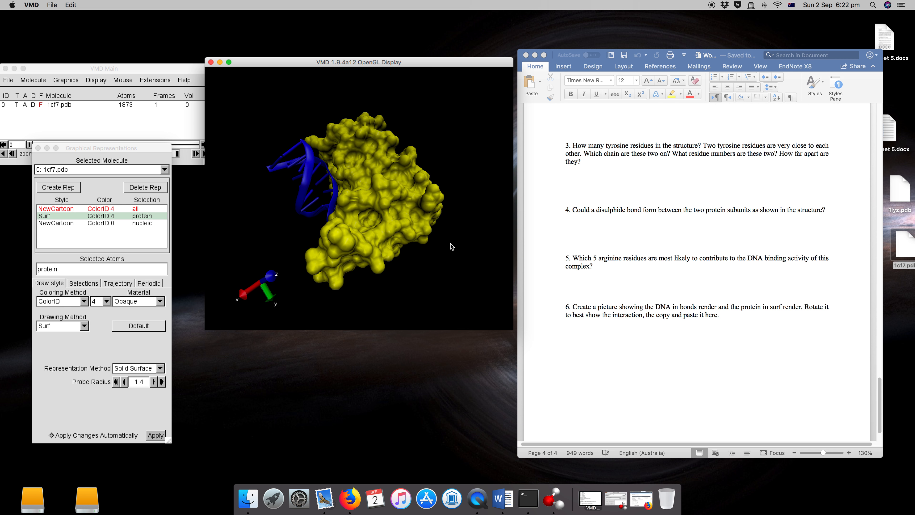
- For question 5, create a copy of the protein surface representation and set its atom selection to protein resname ARG
left_click(602, 267)
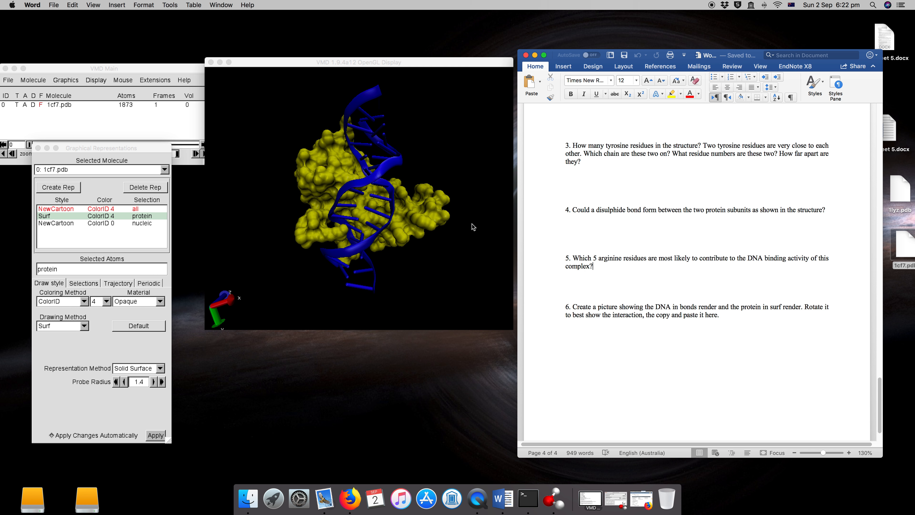
left_click_drag(473, 228, 329, 240)
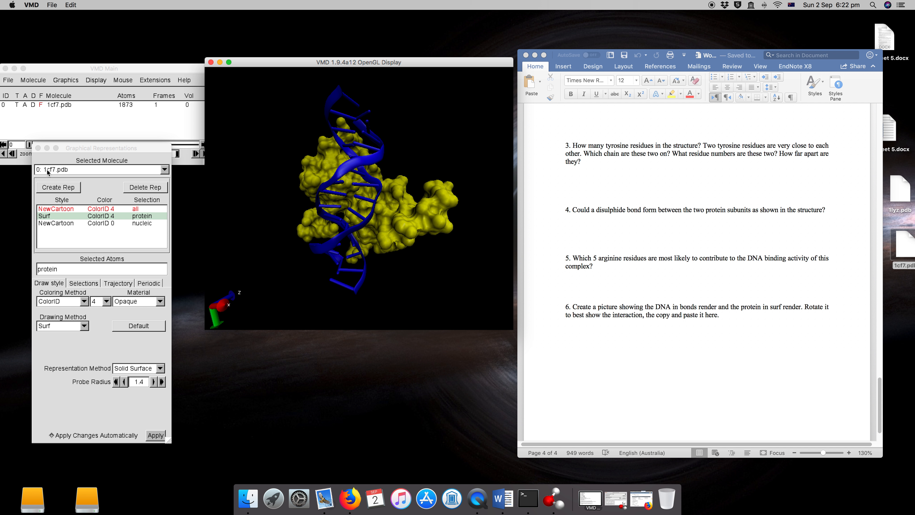
left_click(52, 189)
left_click(51, 188)
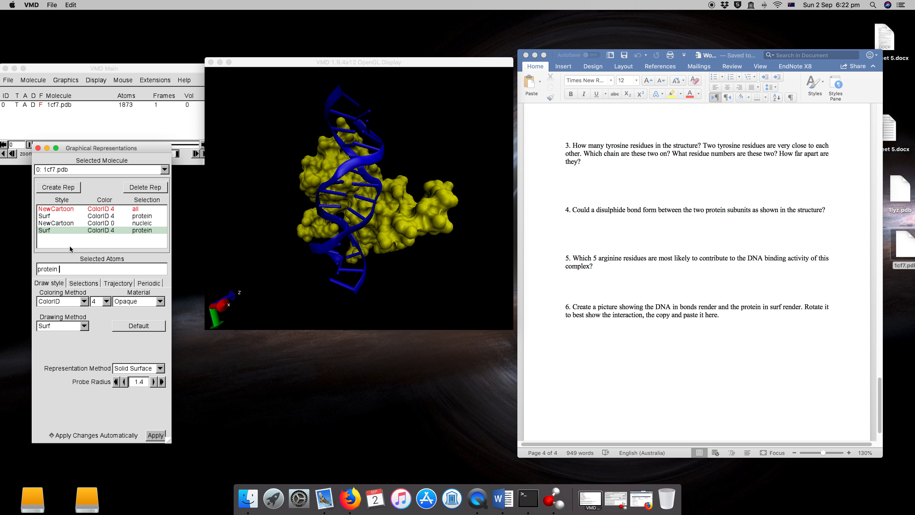
left_click(83, 284)
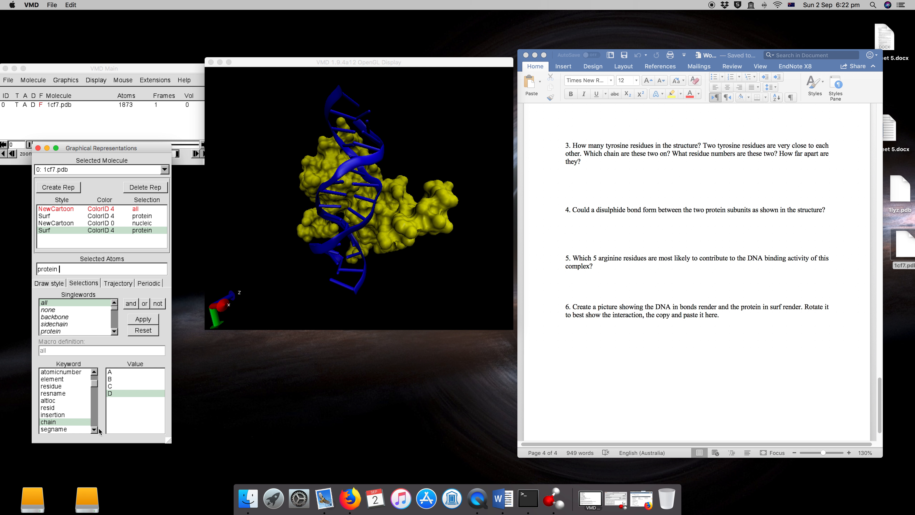
double_click(66, 394)
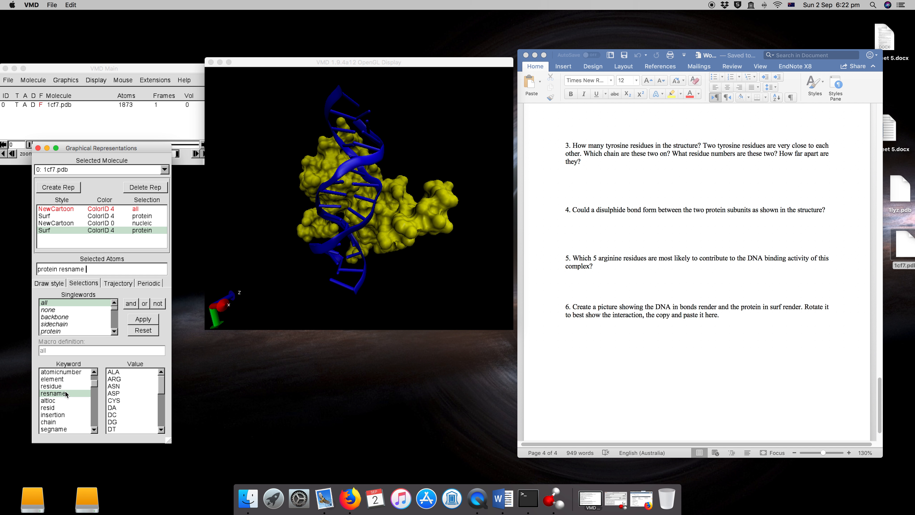
double_click(114, 379)
left_click(144, 319)
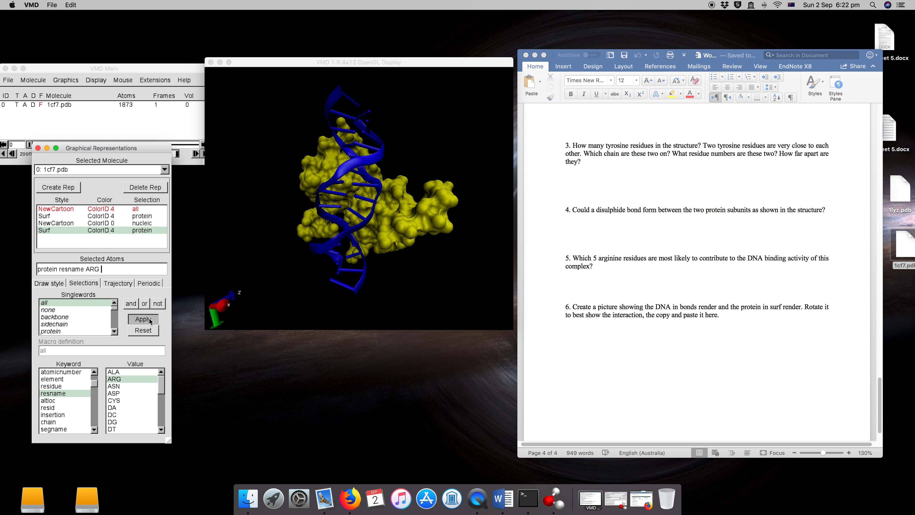
- Colour the protein resname ARG representation red (ColorID 1) and rotate the complex to inspect the arginines against the DNA
left_click(49, 283)
left_click(106, 302)
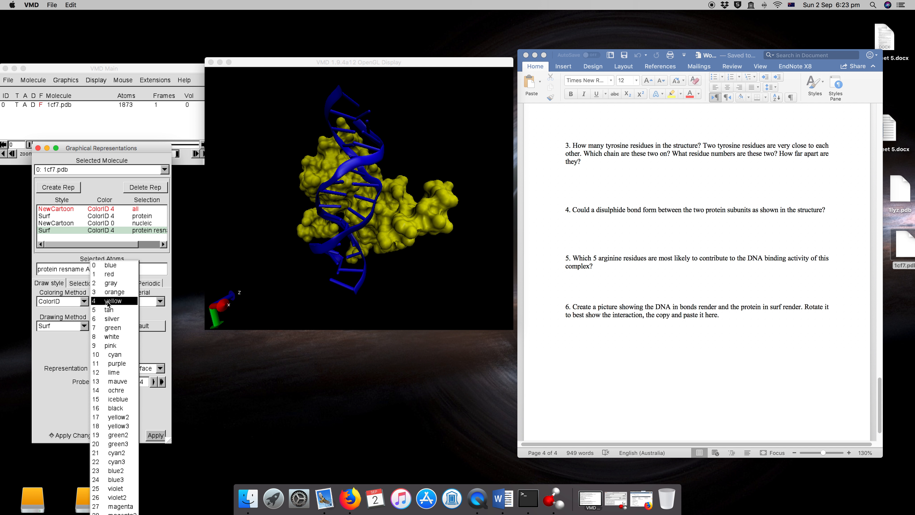
left_click(108, 276)
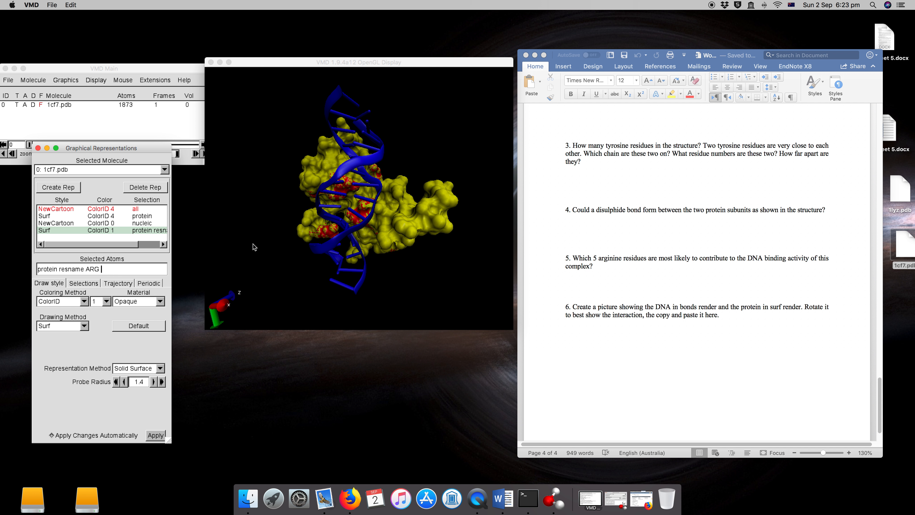
left_click_drag(394, 270, 437, 239)
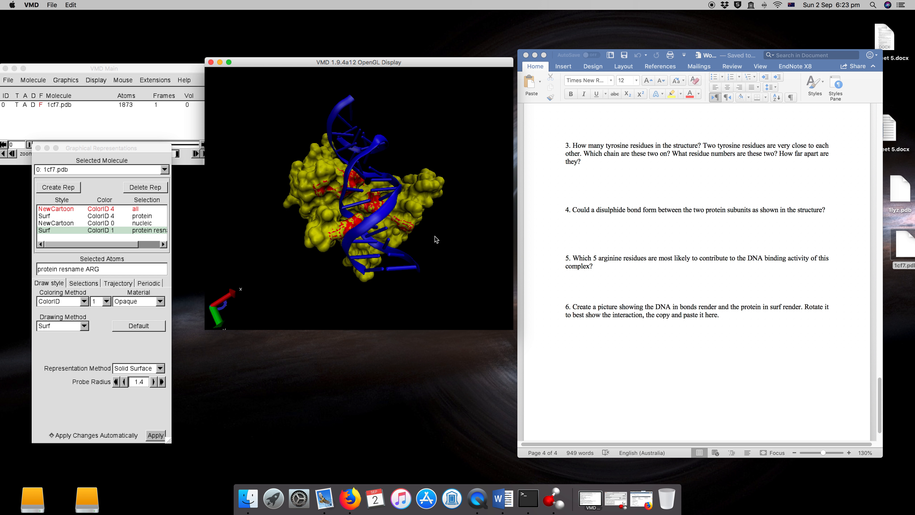
left_click_drag(315, 226, 298, 210)
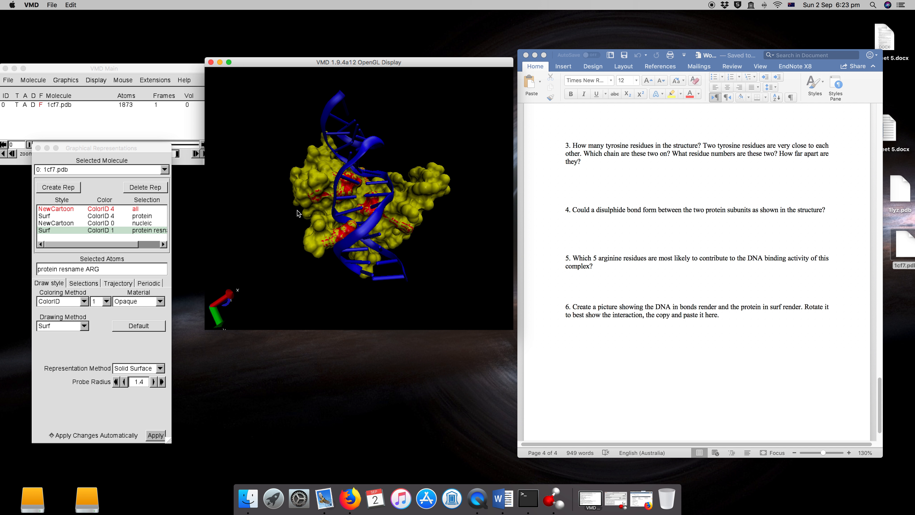
- Set the drawing method of both the protein resname ARG and the protein representations to NewCartoon
left_click(85, 326)
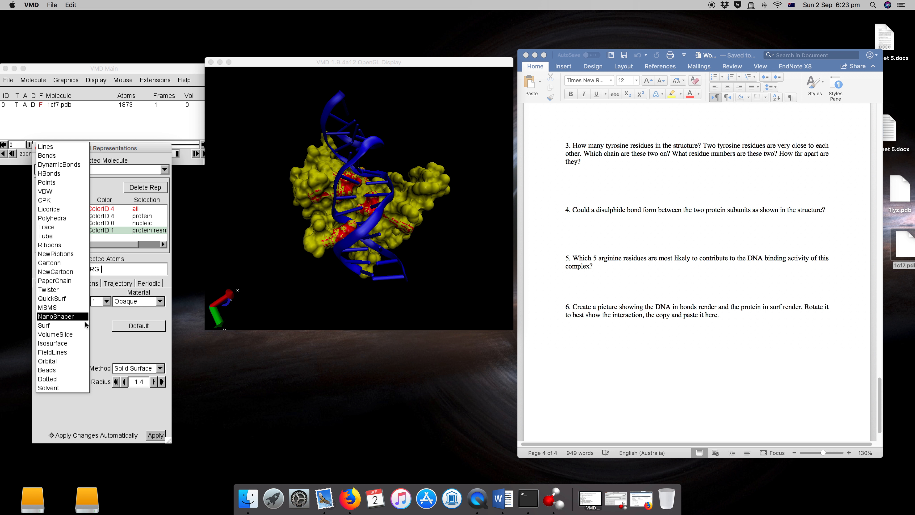
left_click(83, 275)
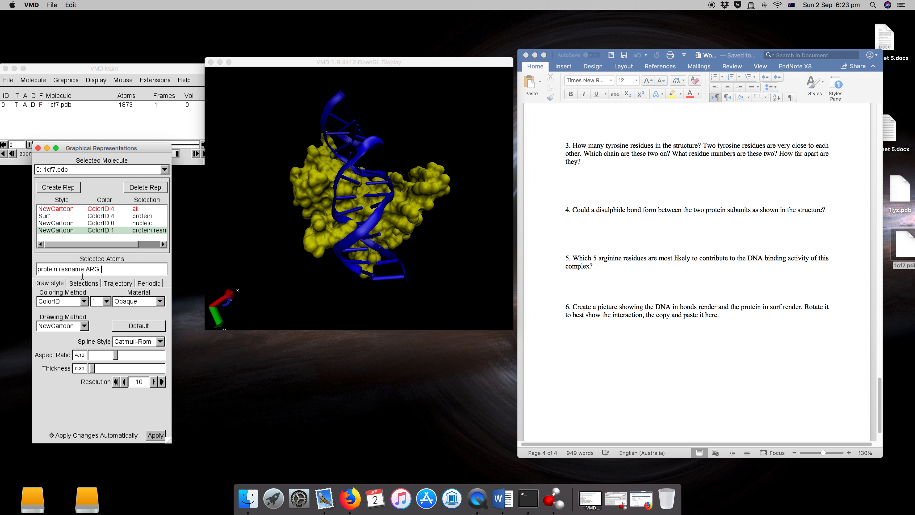
left_click(80, 329)
left_click(147, 216)
left_click(84, 326)
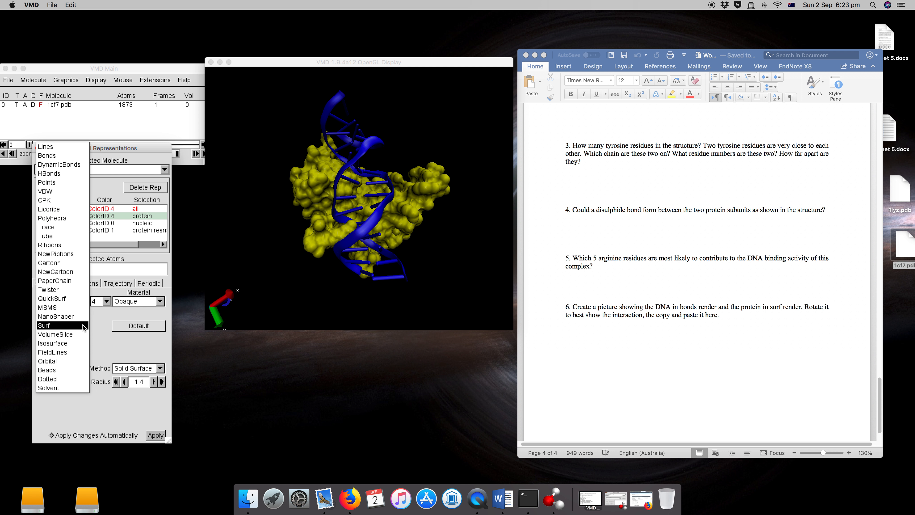
left_click(63, 273)
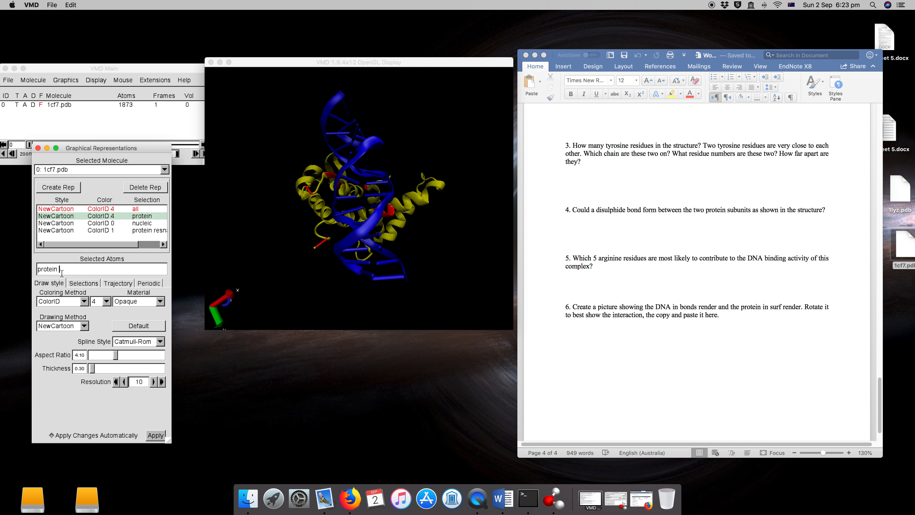
- Rotate the complex and hide the nucleic representation to expose the red arginine segments of the protein
mouse_move(455, 253)
left_mouse_down()
mouse_move(413, 258)
mouse_move(451, 250)
left_mouse_up()
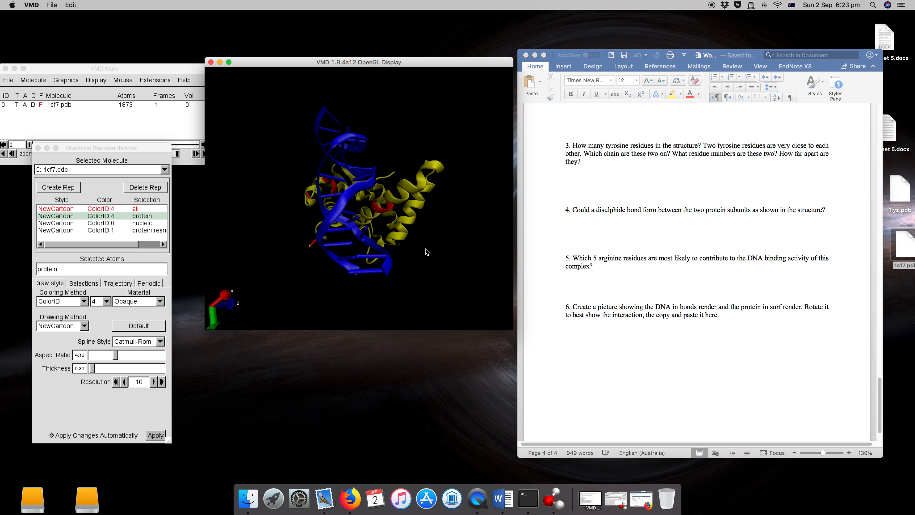
left_click_drag(426, 252, 362, 195)
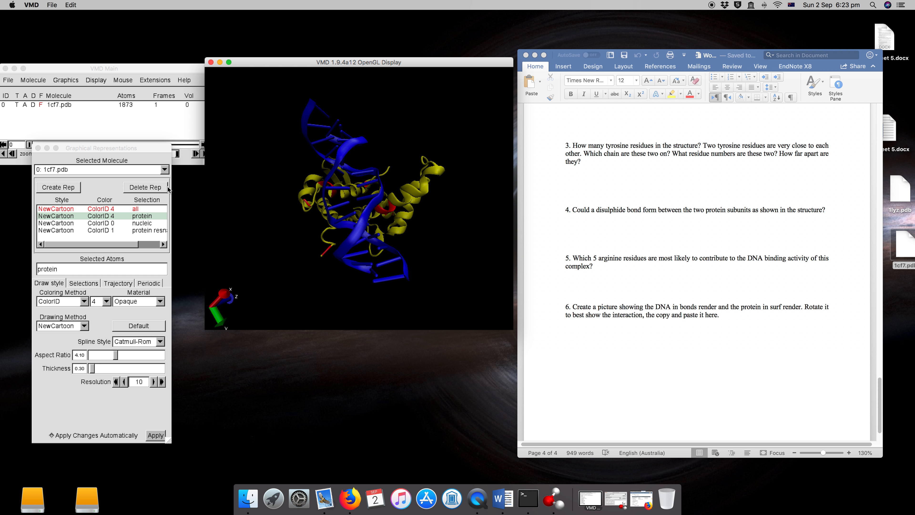
double_click(133, 223)
scroll(334, 207, "up", 3)
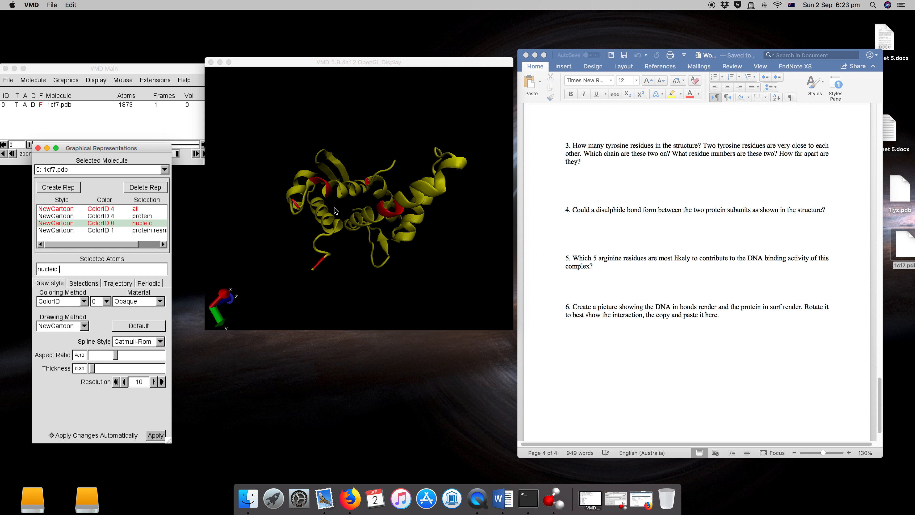
- Switch the mouse to atom labelling and try to label the red arginine segments on the protein cartoon
left_click(123, 79)
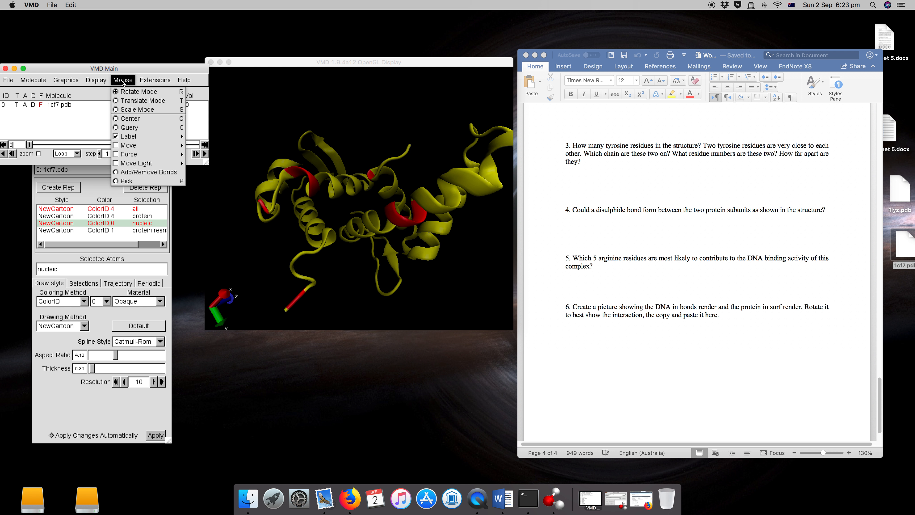
mouse_move(151, 136)
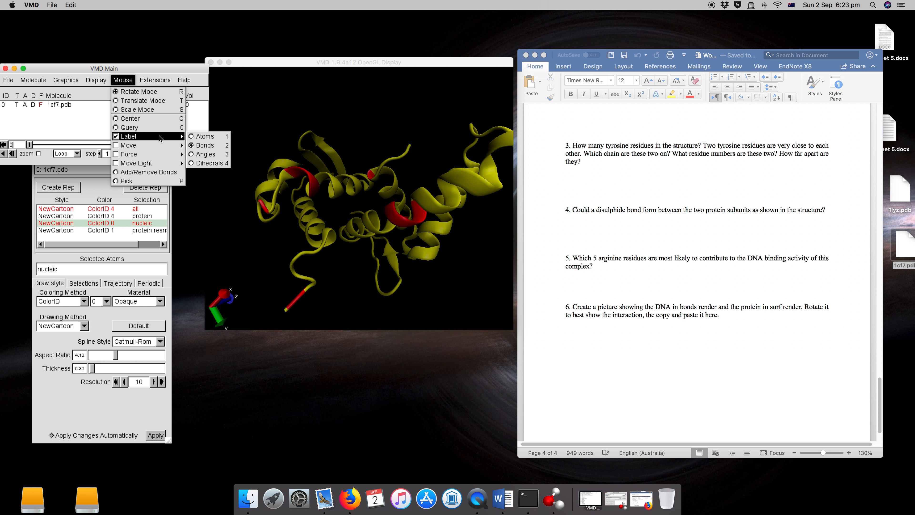
left_click(200, 138)
left_click(310, 181)
left_click_drag(309, 180, 351, 241)
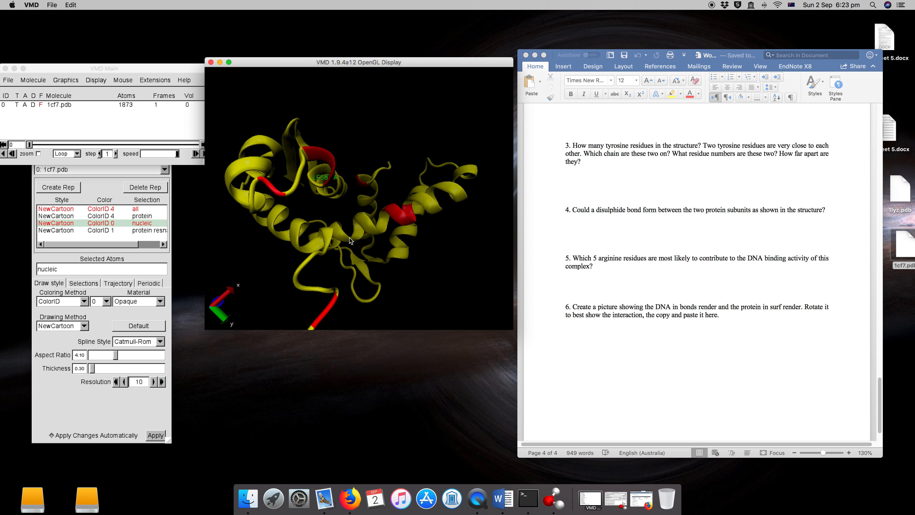
left_click(329, 178)
- Delete the ILE58:CA atom label and close the list of labels
left_click(67, 80)
left_click(71, 119)
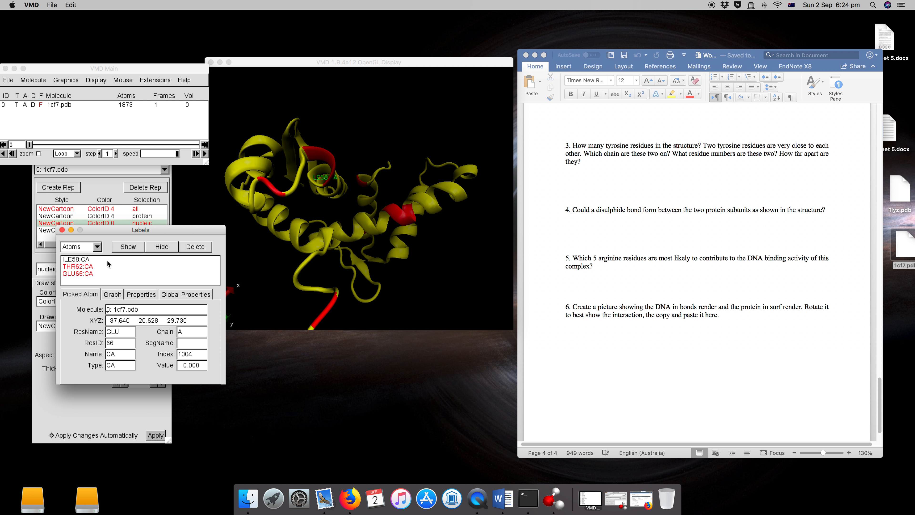
left_click(83, 259)
left_click(195, 247)
left_click(62, 230)
- Hide the protein representation and open the drawing method choices for the protein resname ARG representation
scroll(368, 237, "down", 3)
left_click_drag(360, 231, 379, 242)
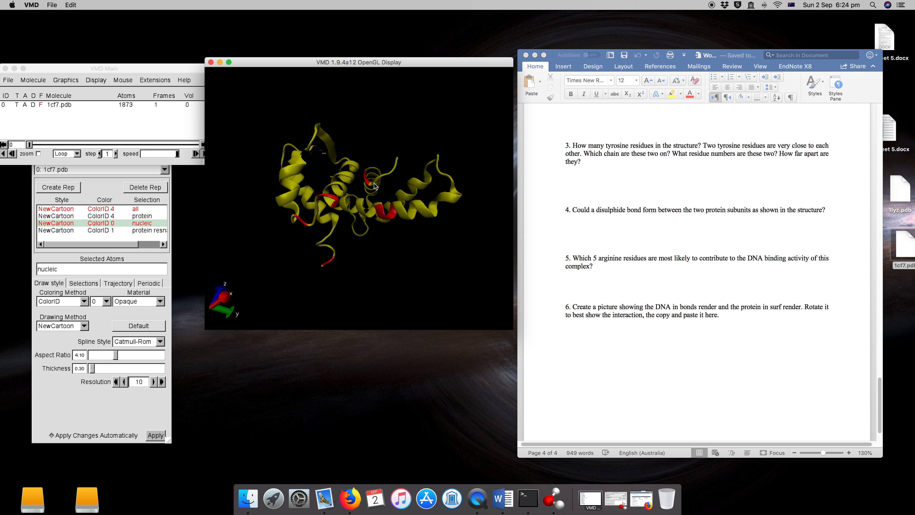
double_click(119, 216)
left_click(120, 230)
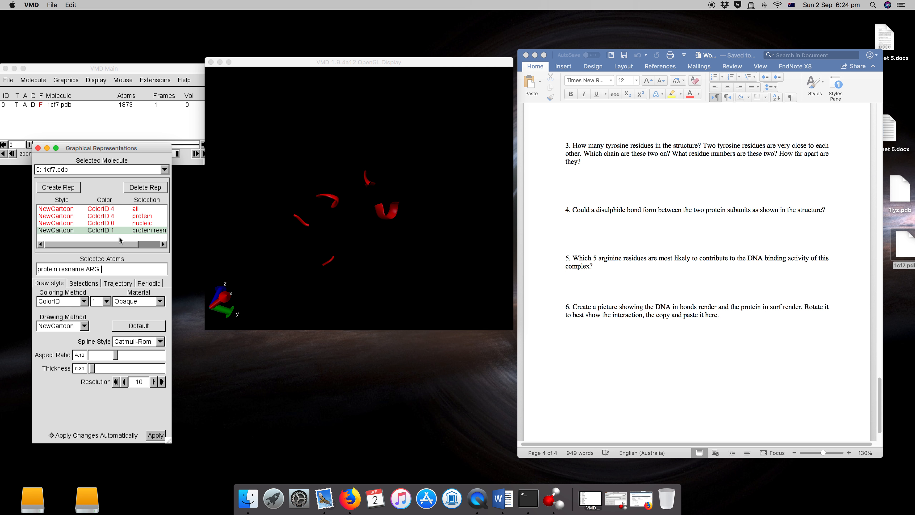
left_click(84, 328)
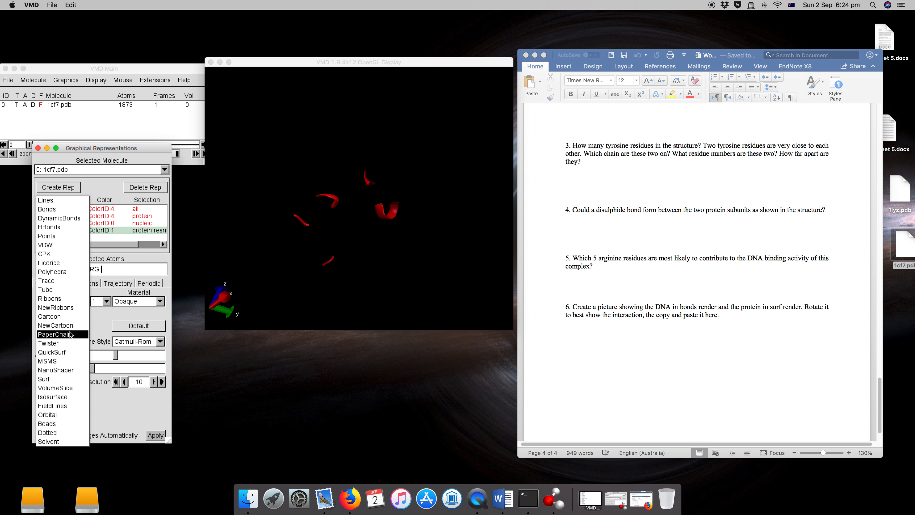